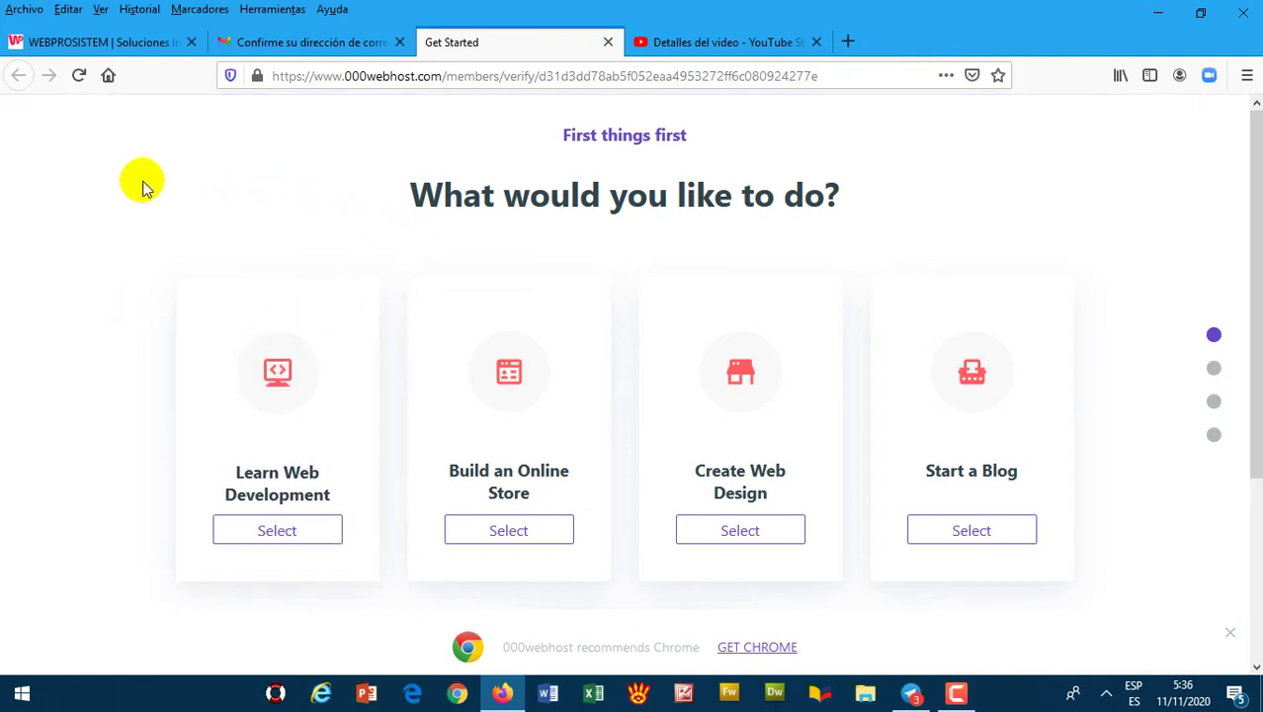
Select Other as the purpose of the new account and skip the Chrome recommendation
{"action": "scroll", "coordinate": [71, 285], "scroll_direction": "down", "scroll_amount": 3}
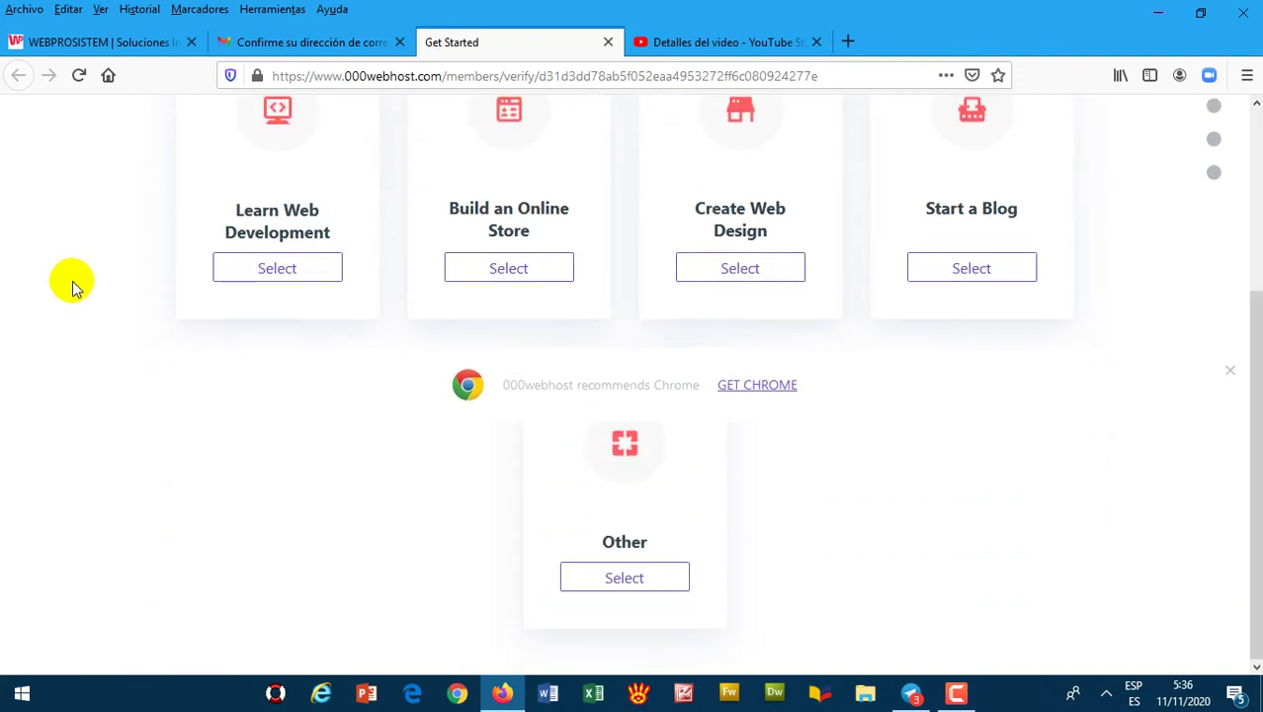
{"action": "scroll", "coordinate": [71, 284], "scroll_direction": "up", "scroll_amount": 1}
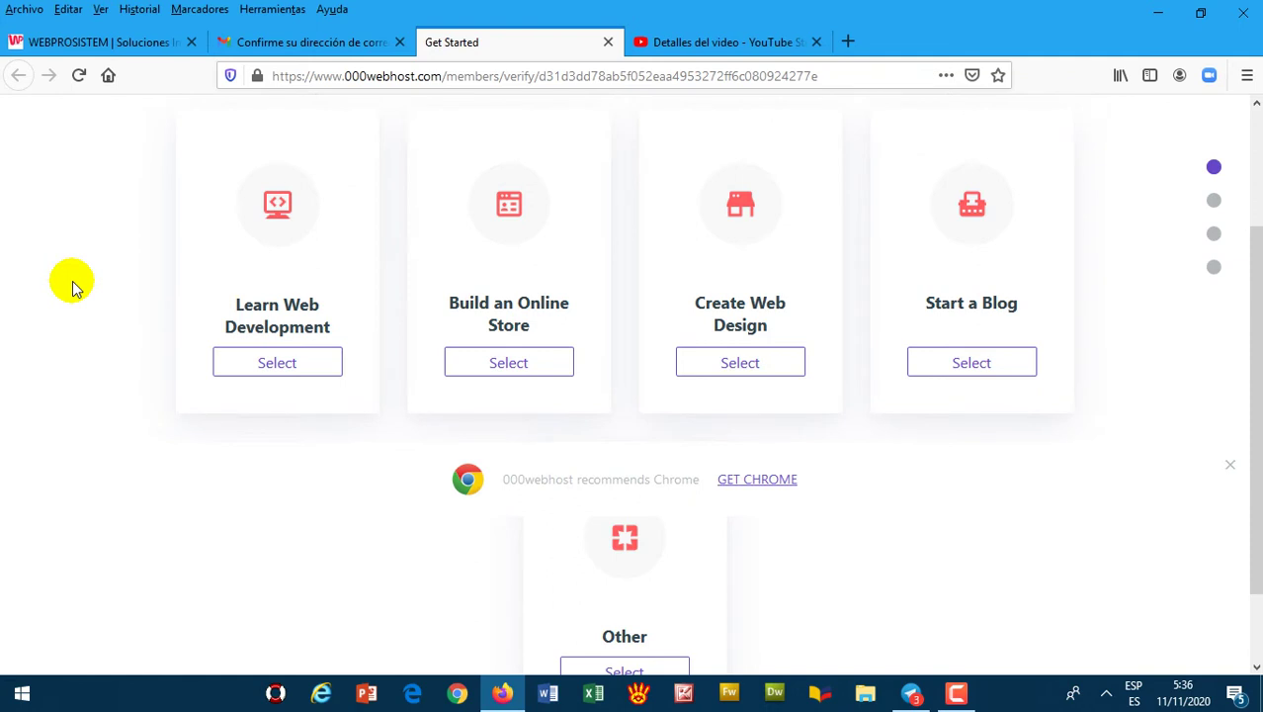
{"action": "scroll", "coordinate": [71, 285], "scroll_direction": "down", "scroll_amount": 1}
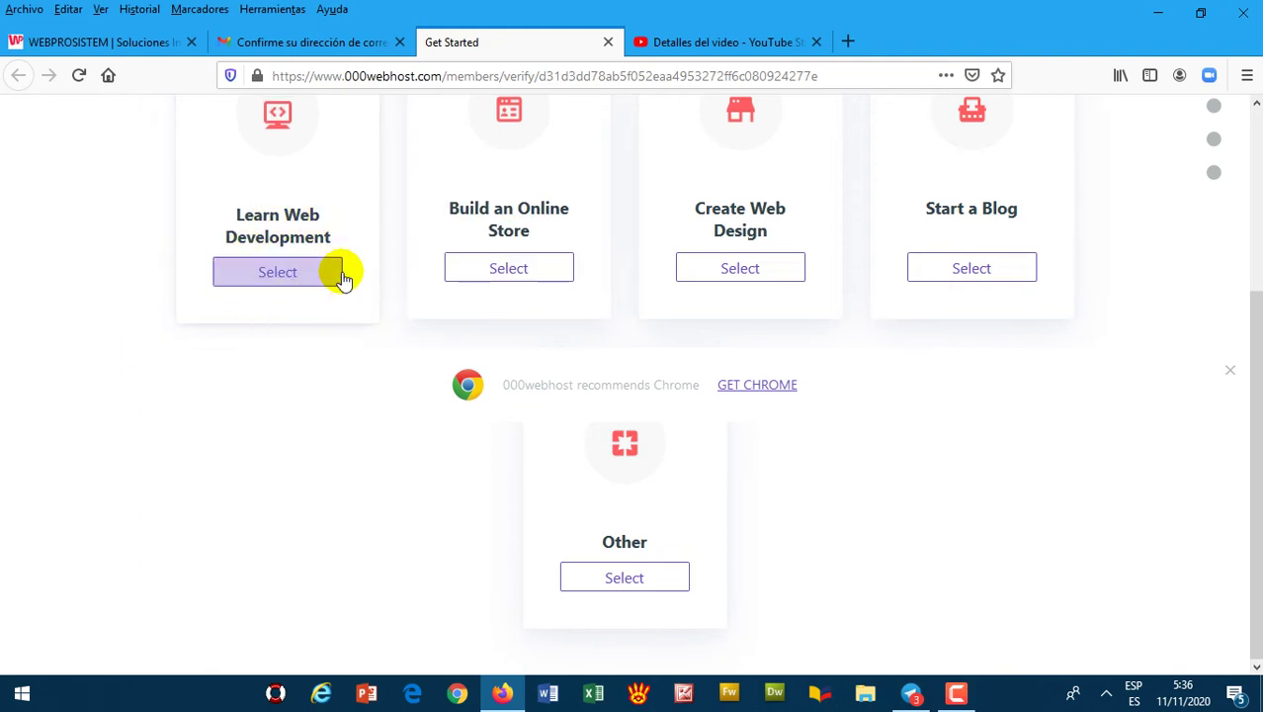
{"action": "scroll", "coordinate": [3, 441], "scroll_direction": "up", "scroll_amount": 2}
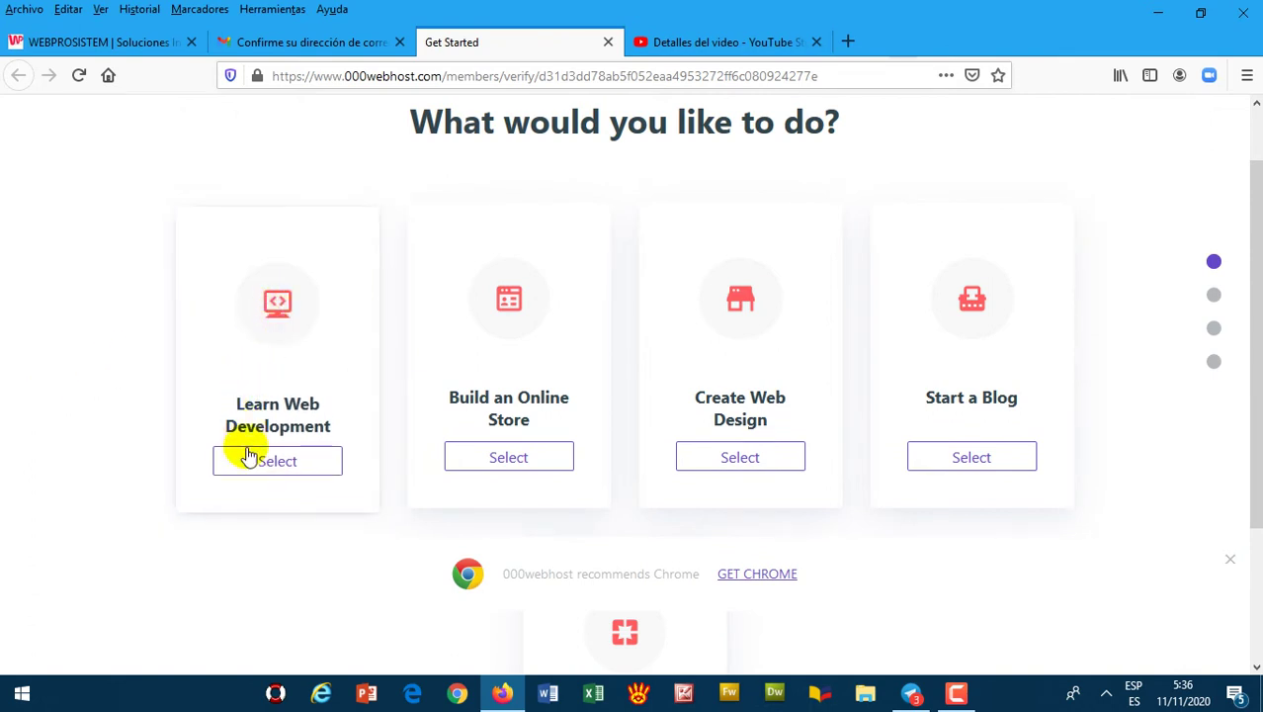
{"action": "scroll", "coordinate": [148, 475], "scroll_direction": "down", "scroll_amount": 2}
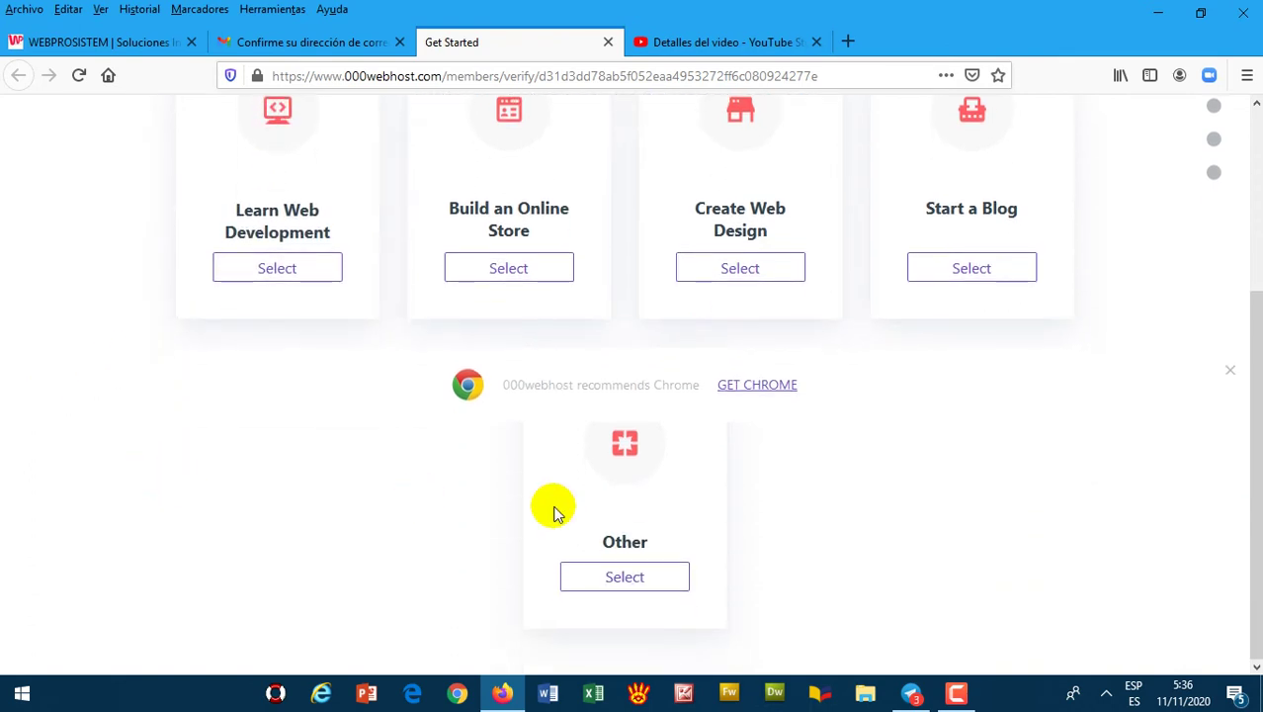
{"action": "left_click", "coordinate": [636, 589]}
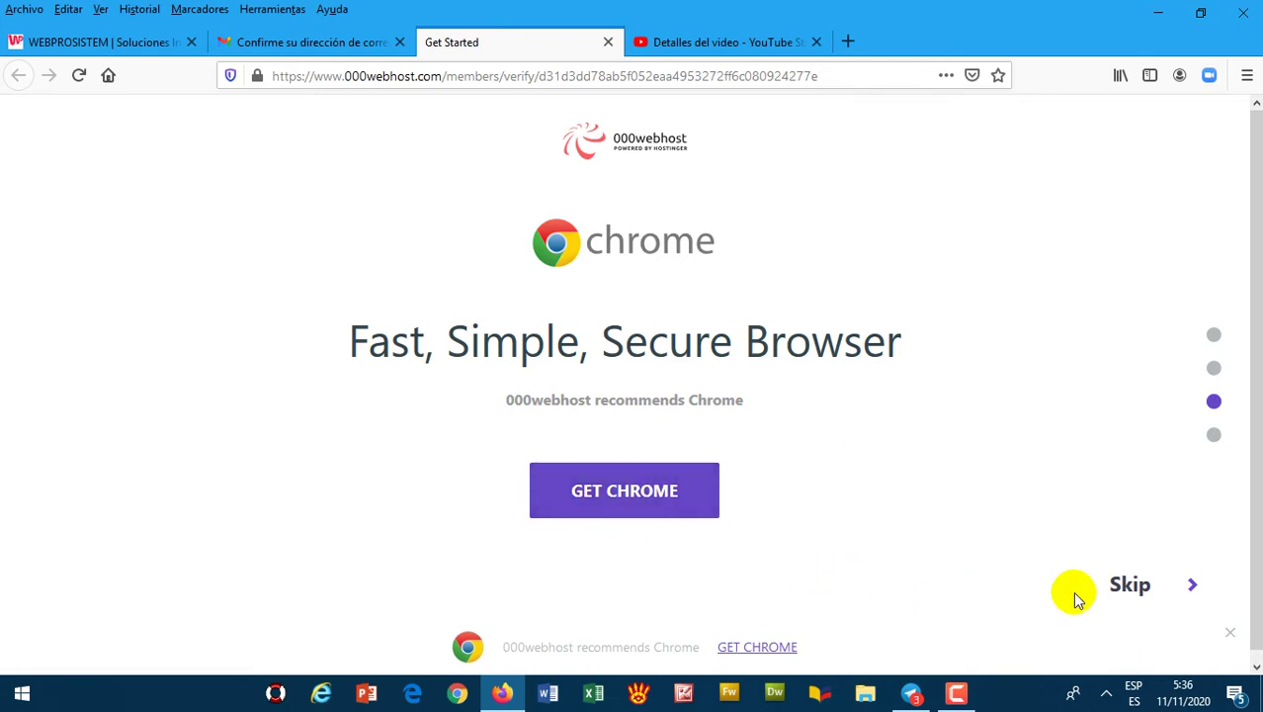
{"action": "left_click", "coordinate": [1142, 587]}
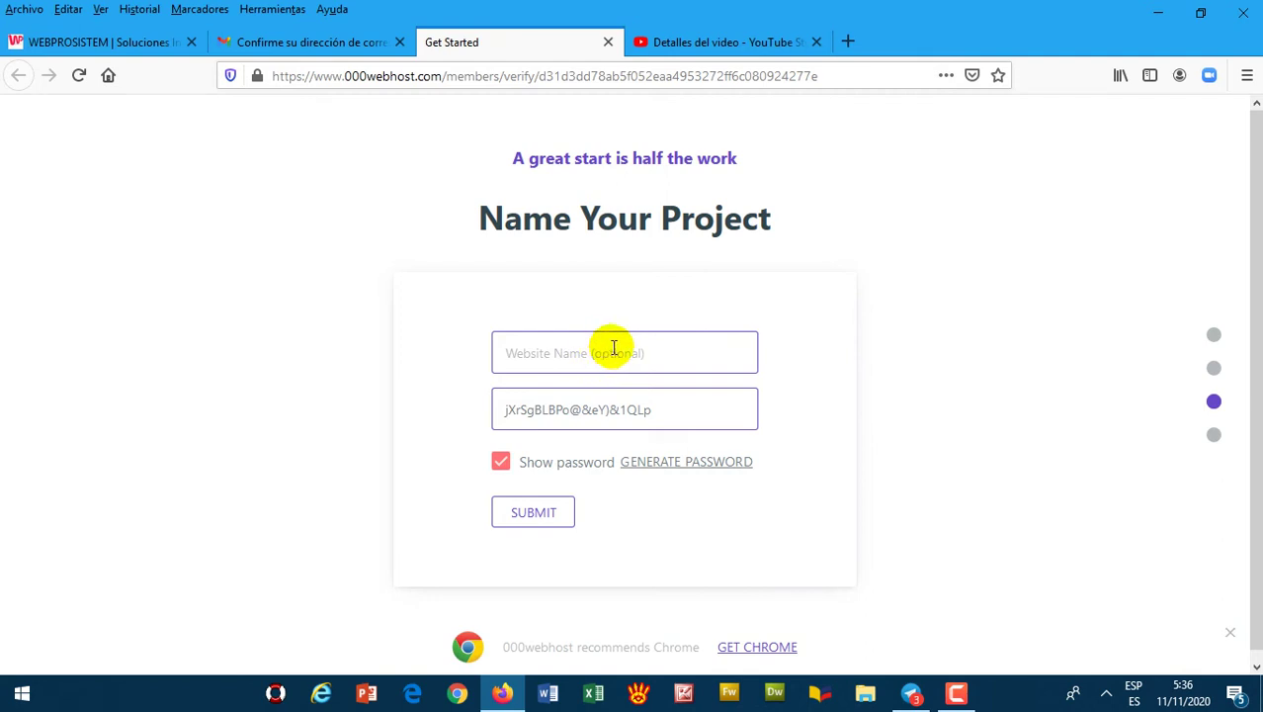
Enter "Tercer Curso BTE" as the website name, keep the generated password and try to submit the project form
{"action": "left_click", "coordinate": [607, 351]}
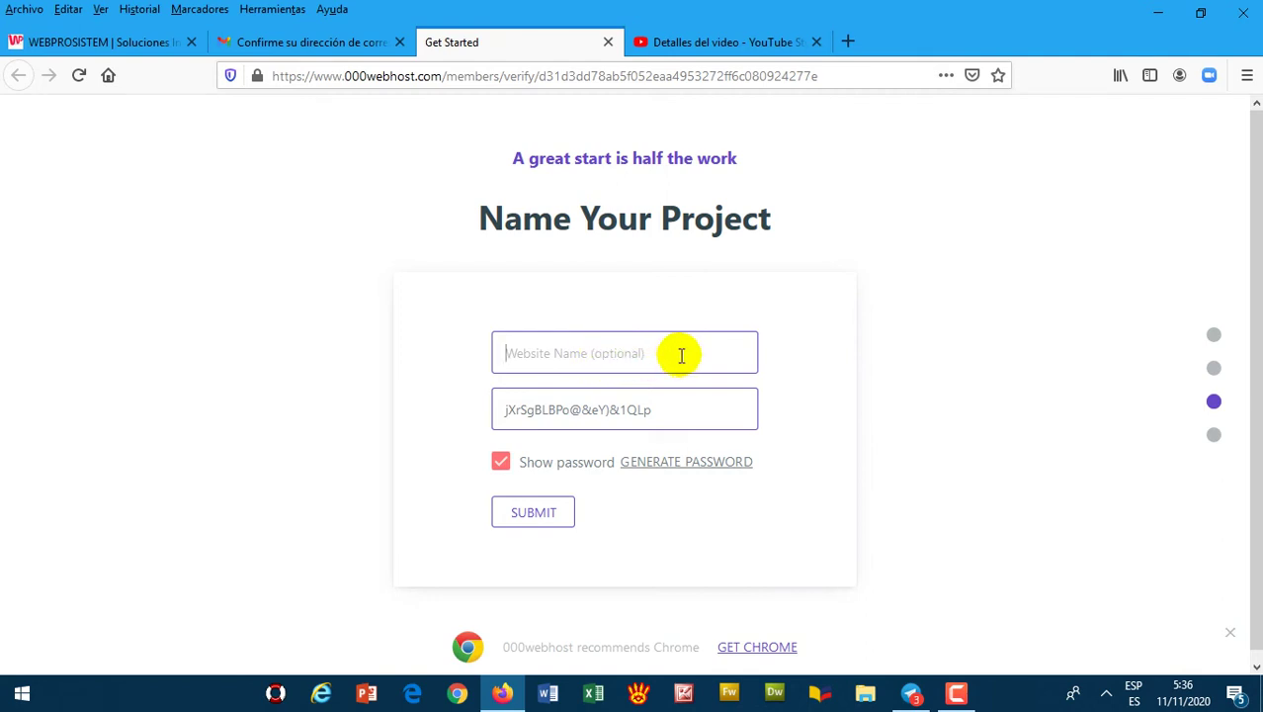
{"action": "type", "text": "Terce"}
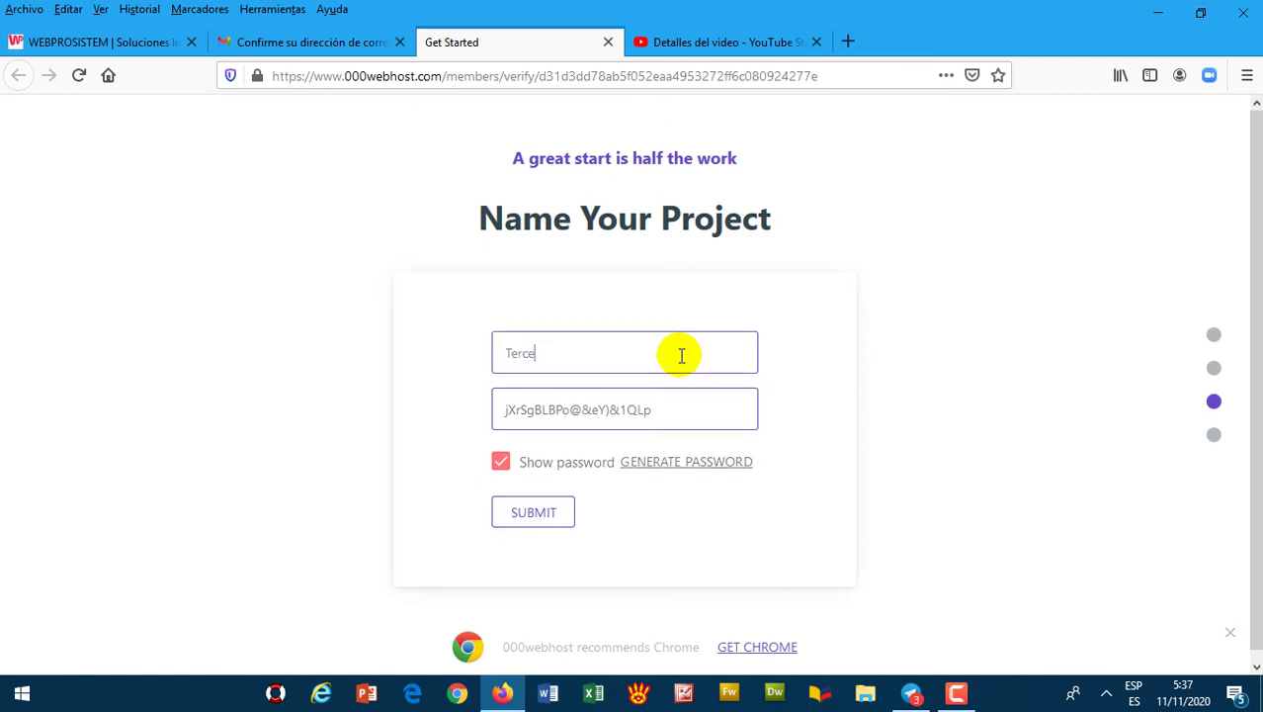
{"action": "type", "text": "r Curso BTE"}
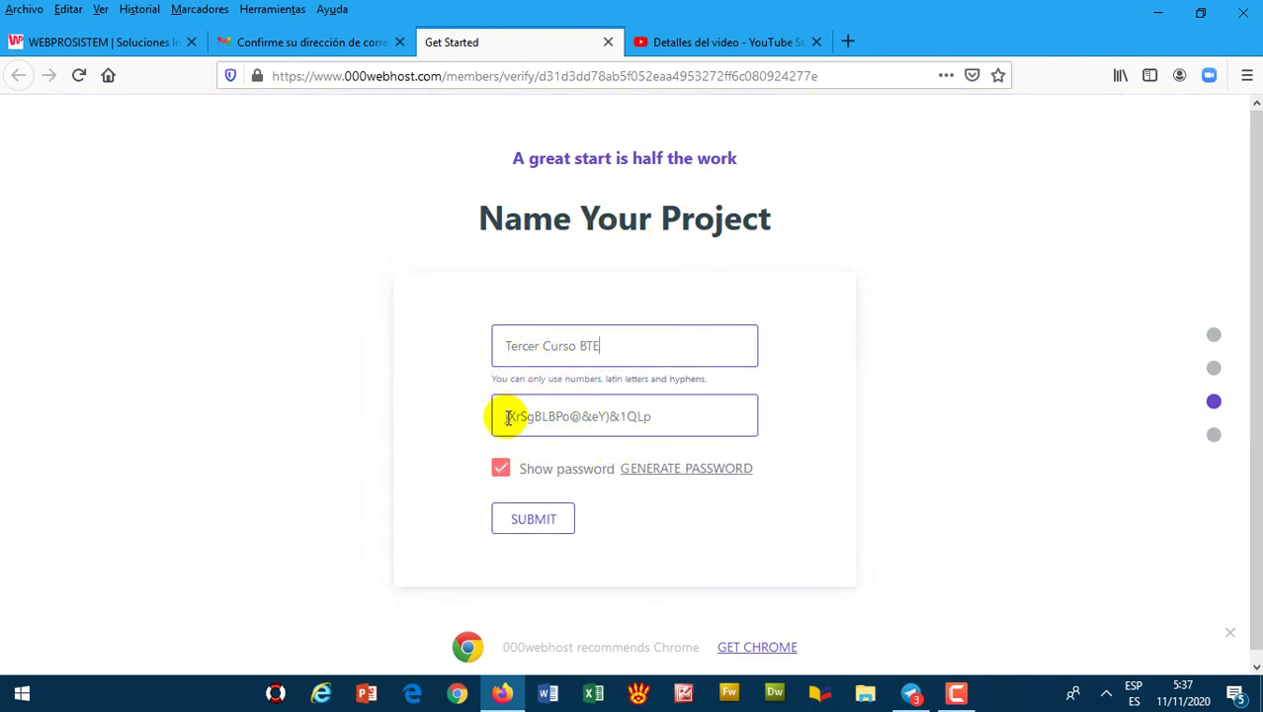
{"action": "left_click_drag", "start_coordinate": [673, 417], "coordinate": [465, 405]}
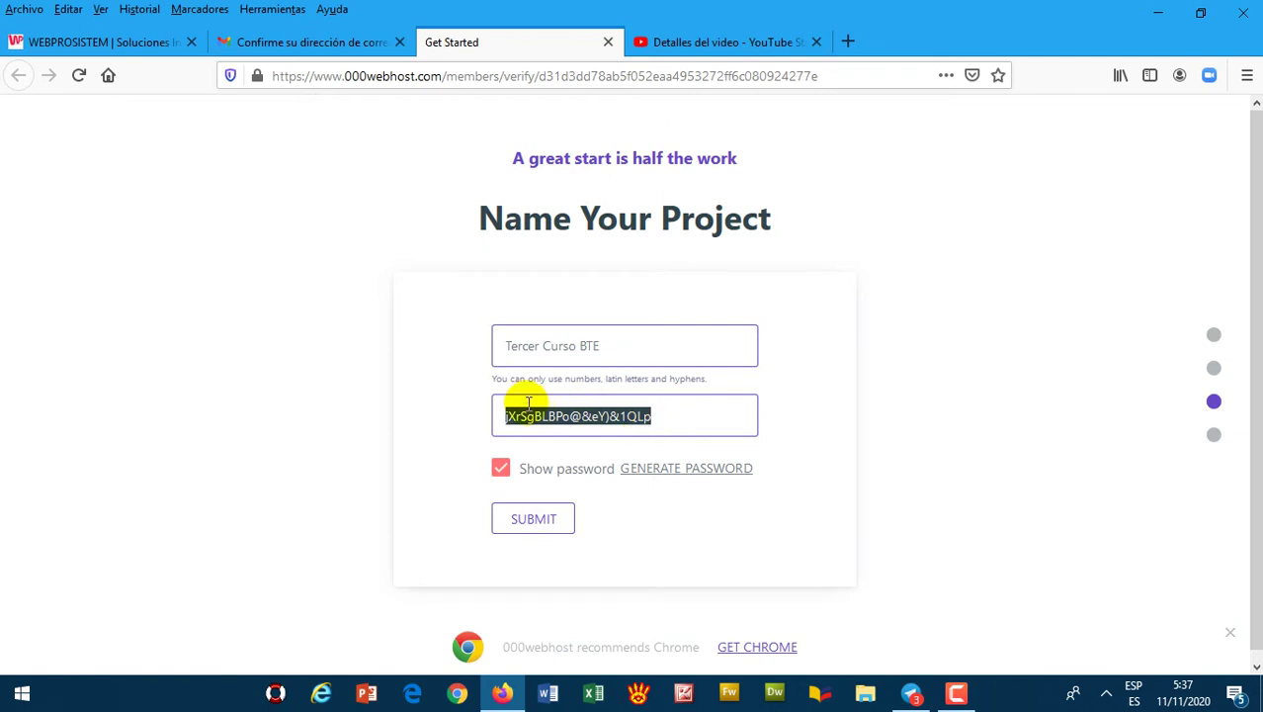
{"action": "scroll", "coordinate": [301, 397], "scroll_direction": "down", "scroll_amount": 1}
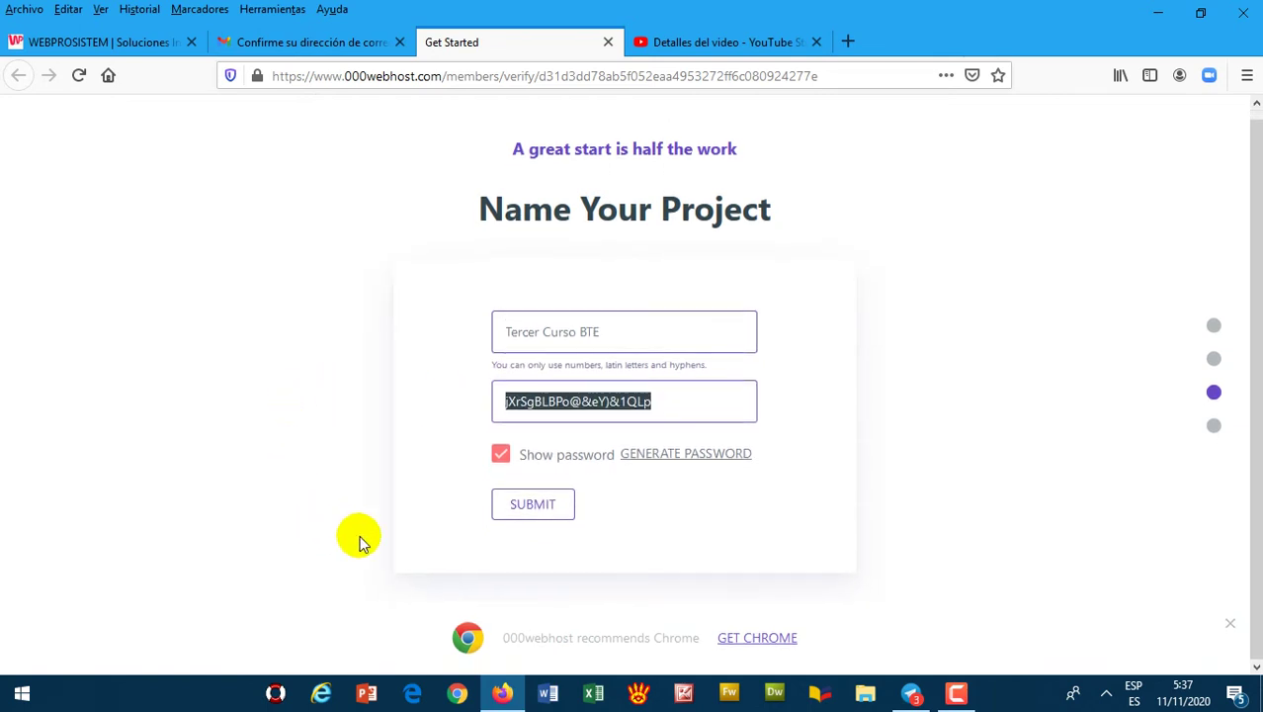
{"action": "scroll", "coordinate": [415, 524], "scroll_direction": "up", "scroll_amount": 1}
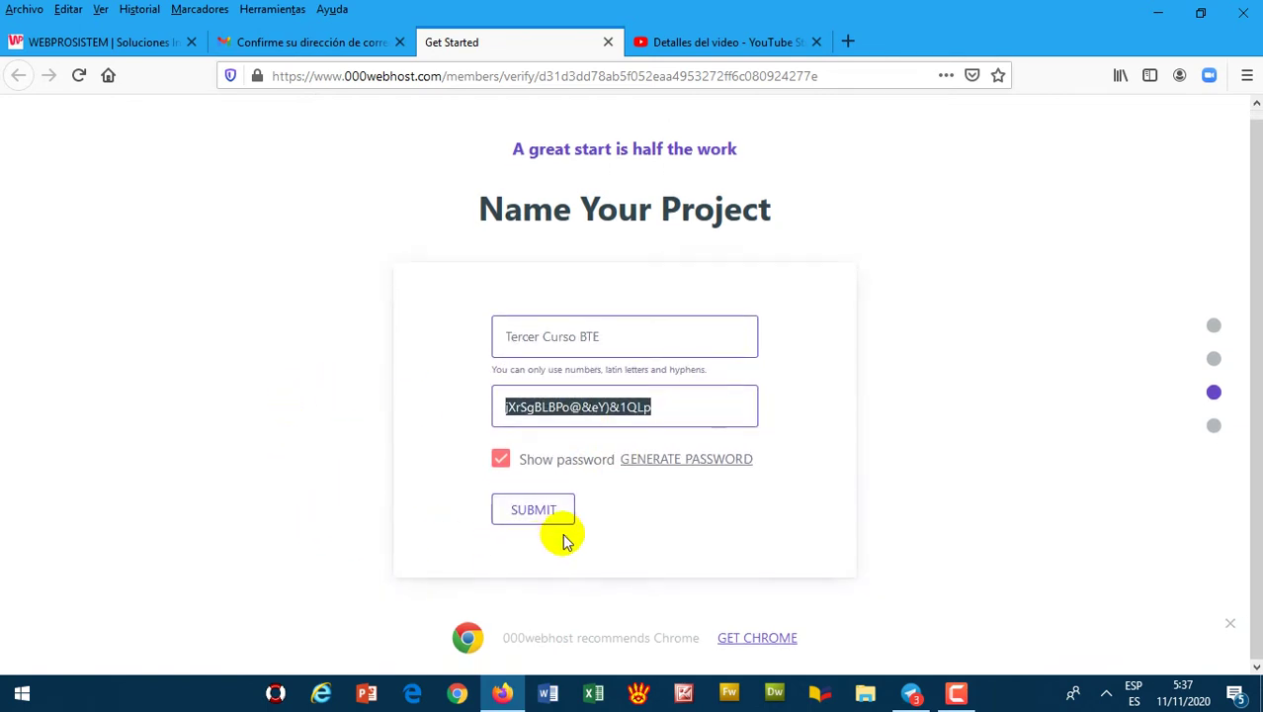
{"action": "left_click", "coordinate": [544, 508]}
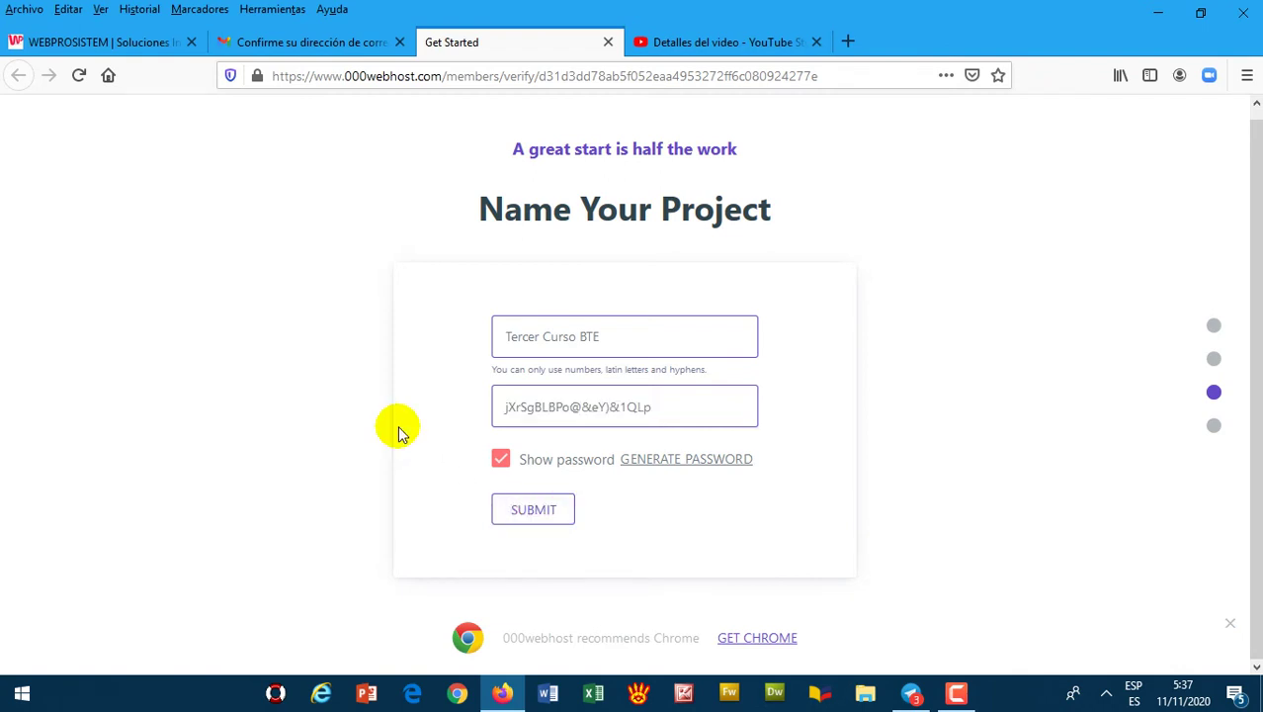
{"action": "left_click", "coordinate": [548, 510]}
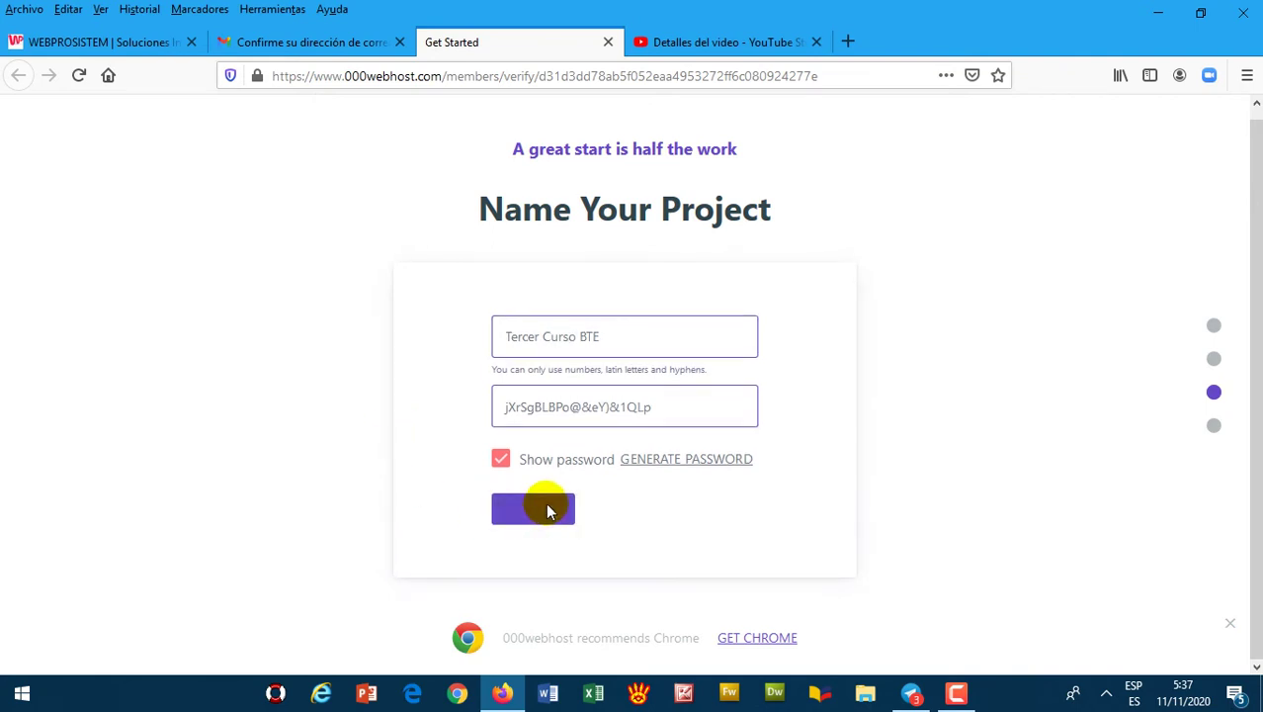
{"action": "left_click", "coordinate": [559, 511]}
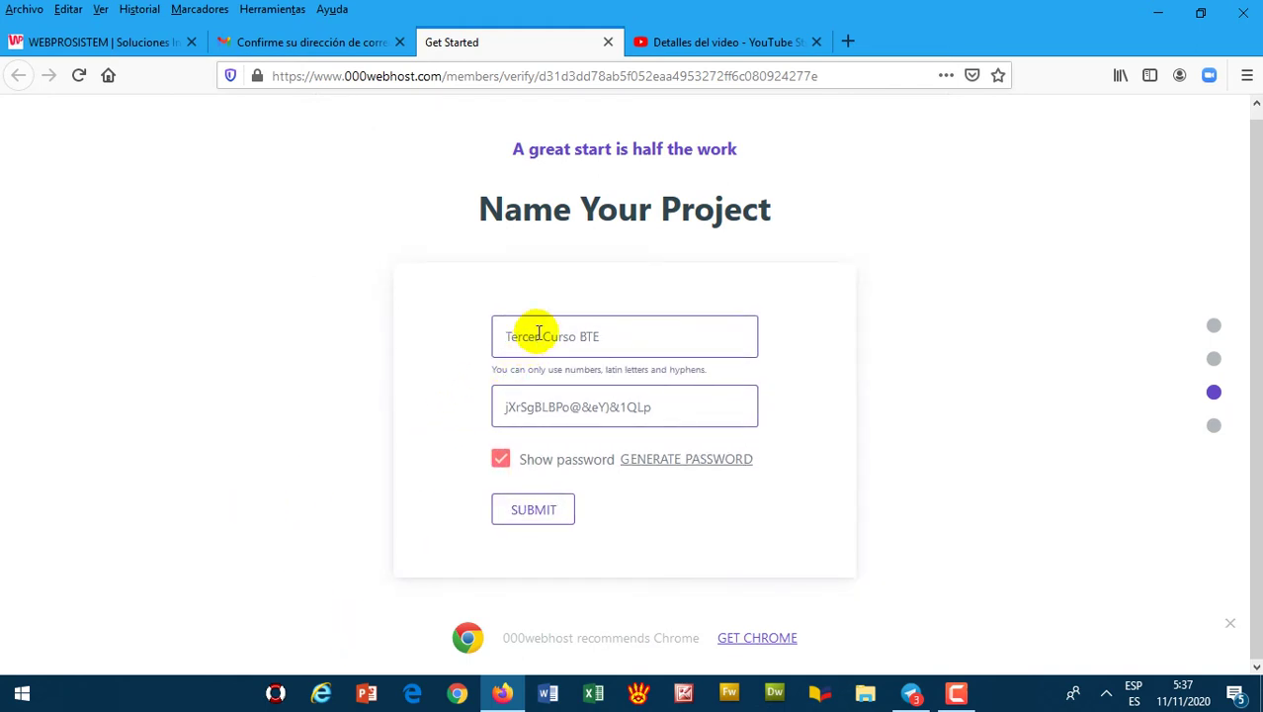
Remove the spaces from the website name to make it TercerCursoBTE and submit the project form
{"action": "left_click", "coordinate": [580, 399]}
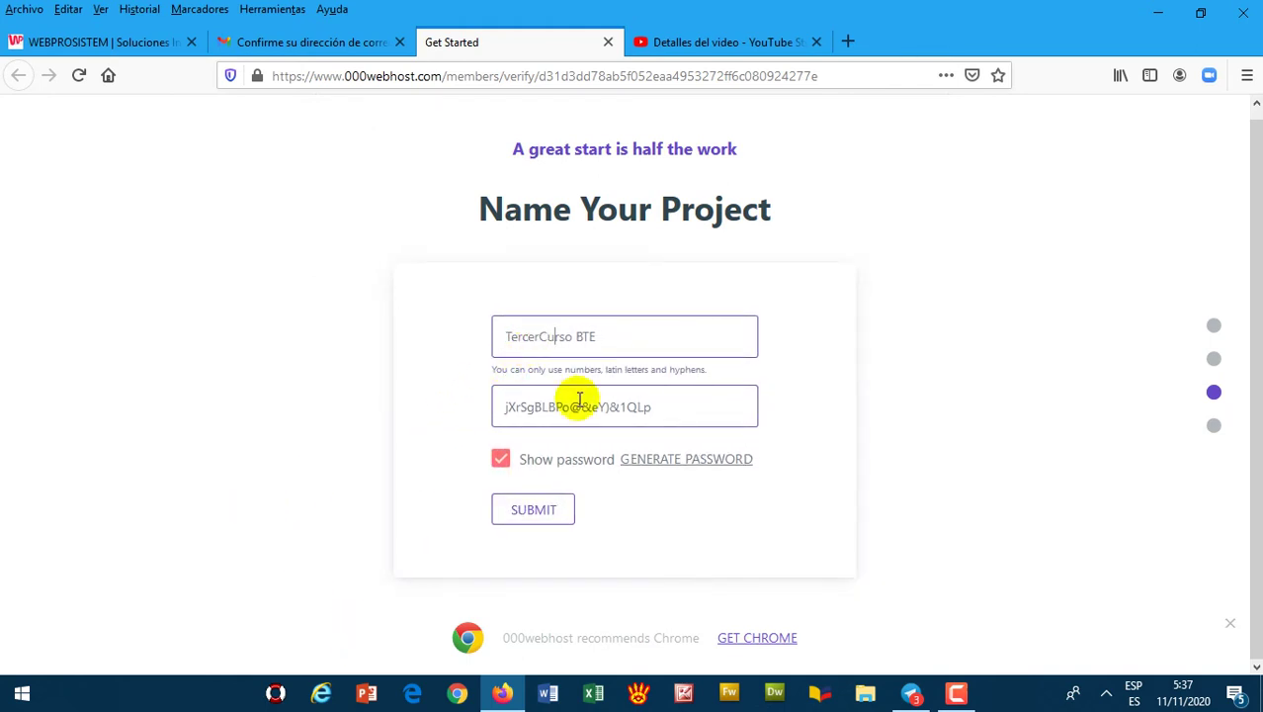
{"action": "key", "text": "BackSpace"}
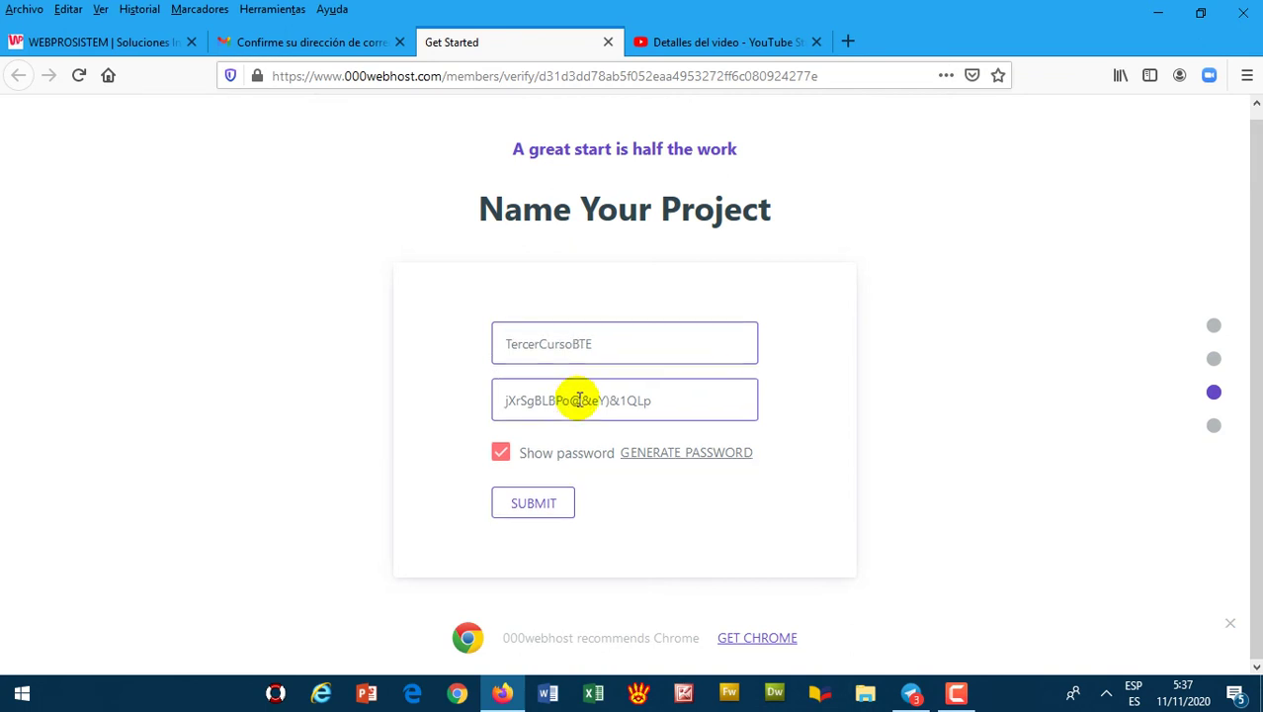
{"action": "left_click", "coordinate": [955, 693]}
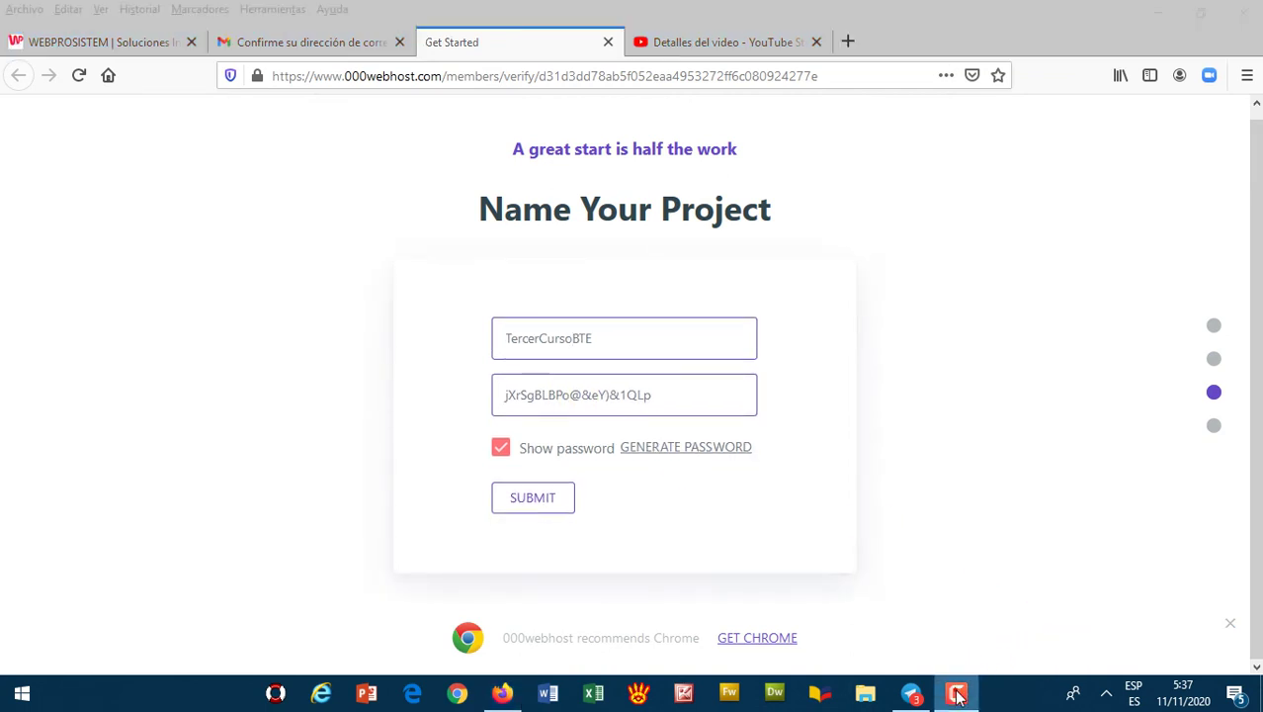
{"action": "left_click", "coordinate": [955, 693]}
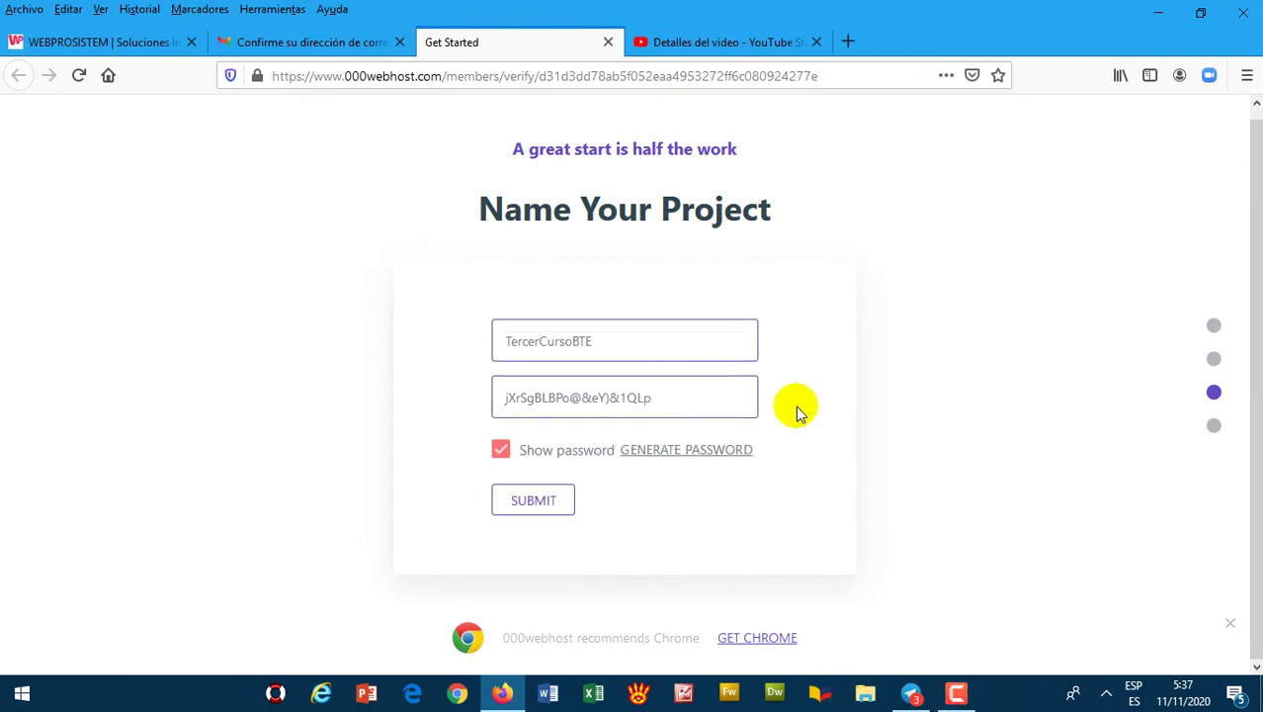
{"action": "left_click", "coordinate": [538, 508]}
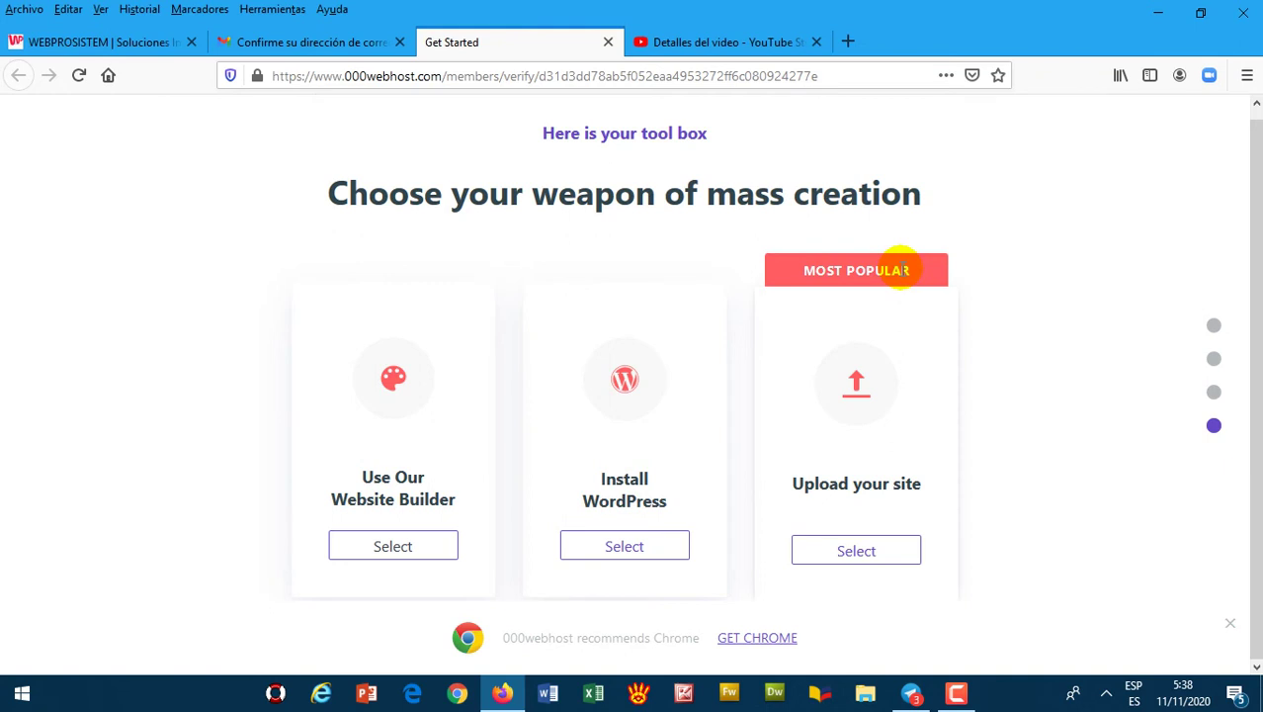
Choose Upload your site as the way to create the website
{"action": "left_click", "coordinate": [823, 547]}
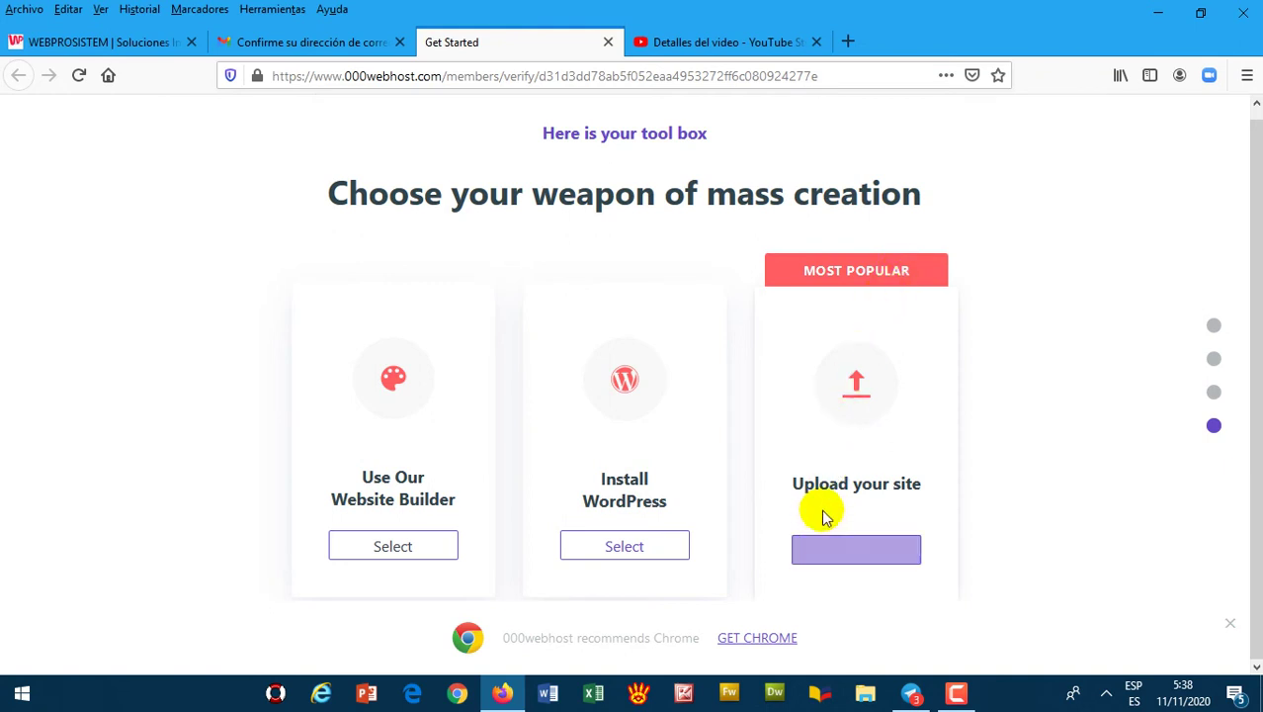
{"action": "left_click", "coordinate": [836, 550]}
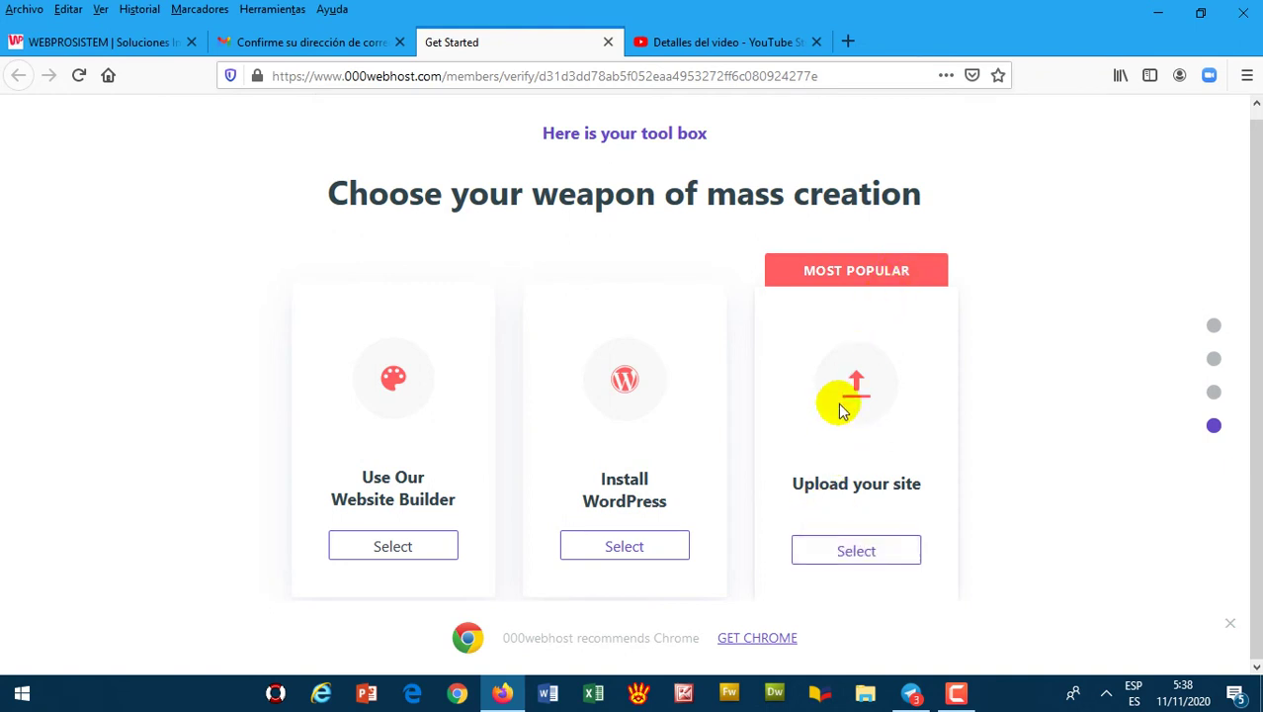
{"action": "left_click", "coordinate": [856, 551]}
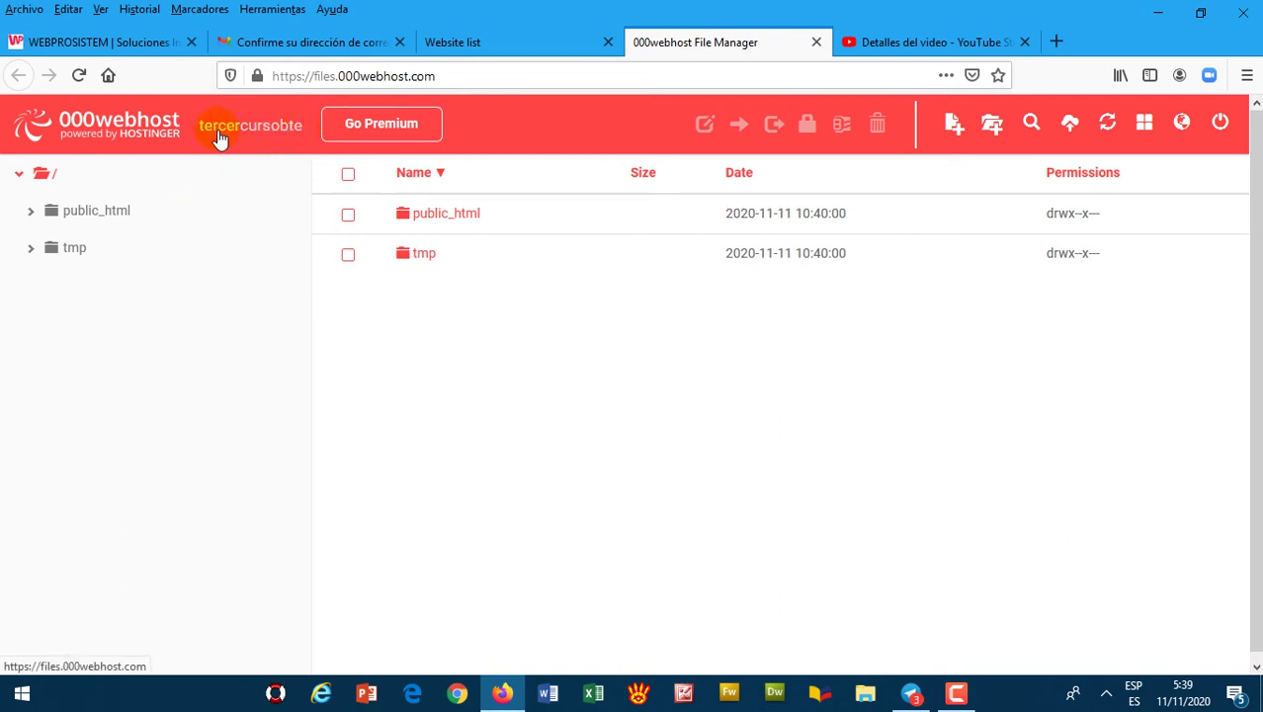
Open the public_html folder and start selecting files to upload into it
{"action": "left_click", "coordinate": [82, 216]}
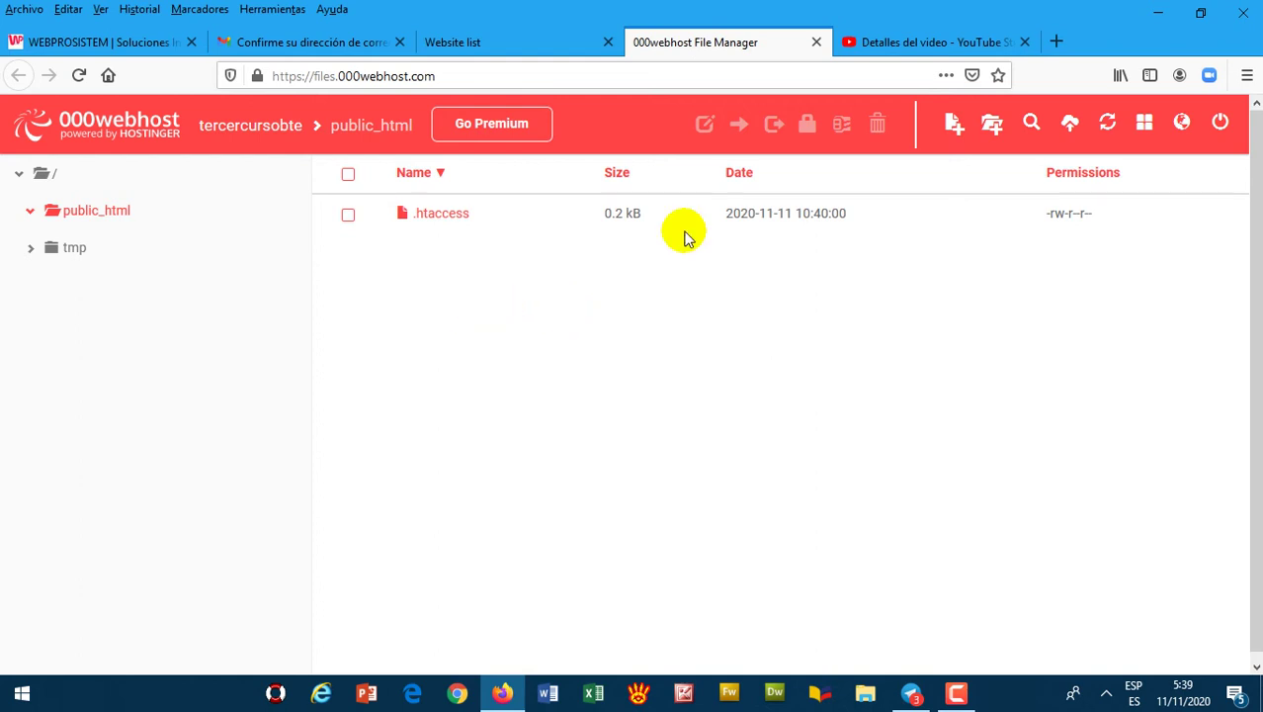
{"action": "left_click", "coordinate": [1070, 123]}
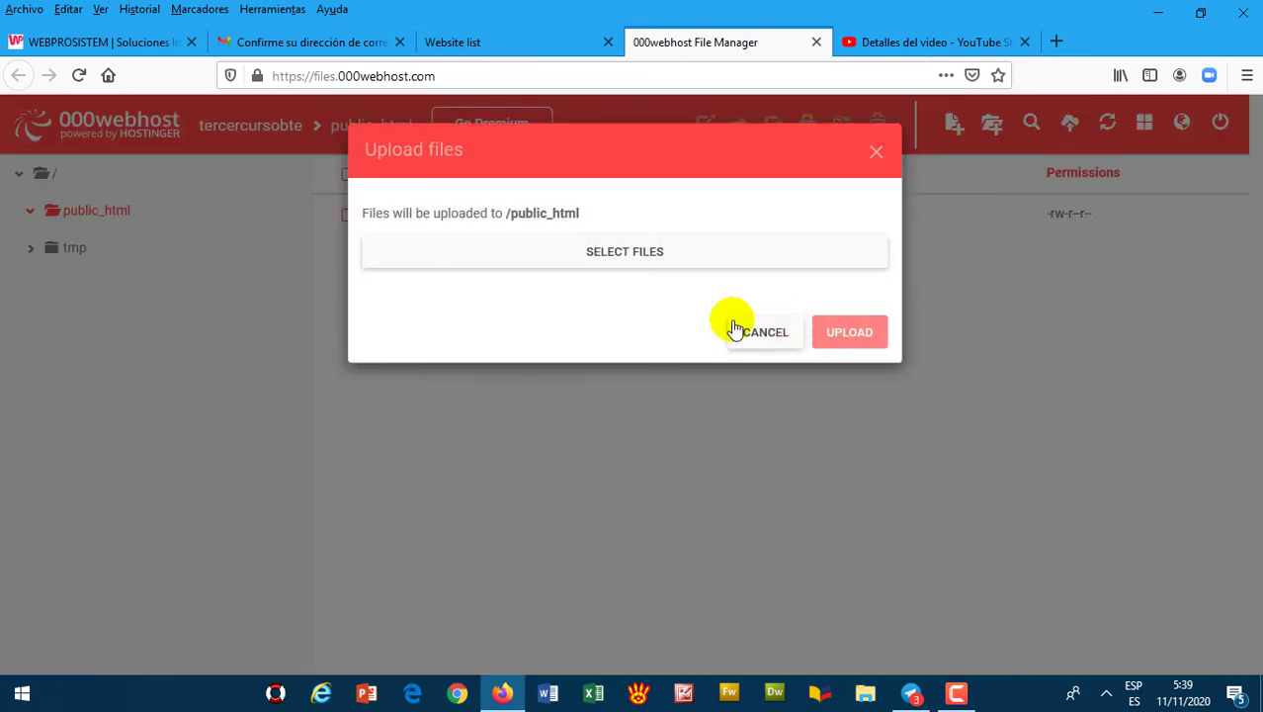
{"action": "left_click", "coordinate": [612, 255]}
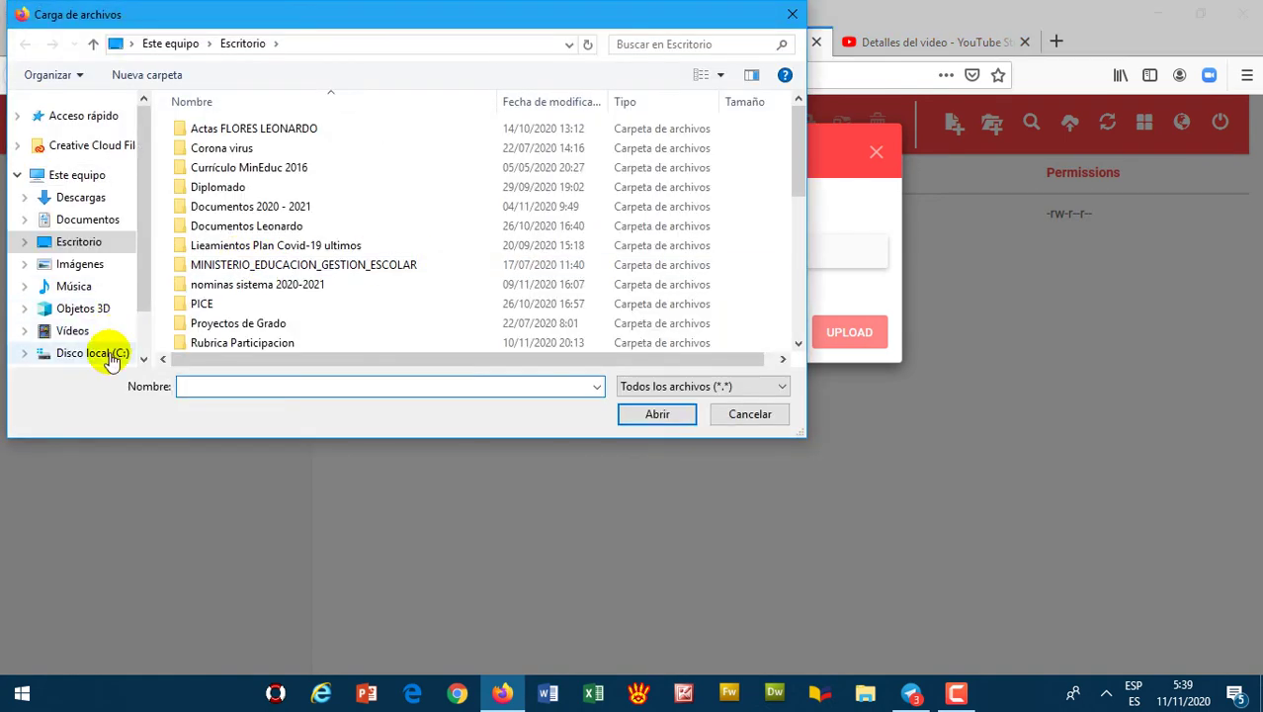
Browse on local disk D: to the web2 folder inside the AppServ installation's www directory
{"action": "left_click_drag", "start_coordinate": [151, 281], "coordinate": [150, 329]}
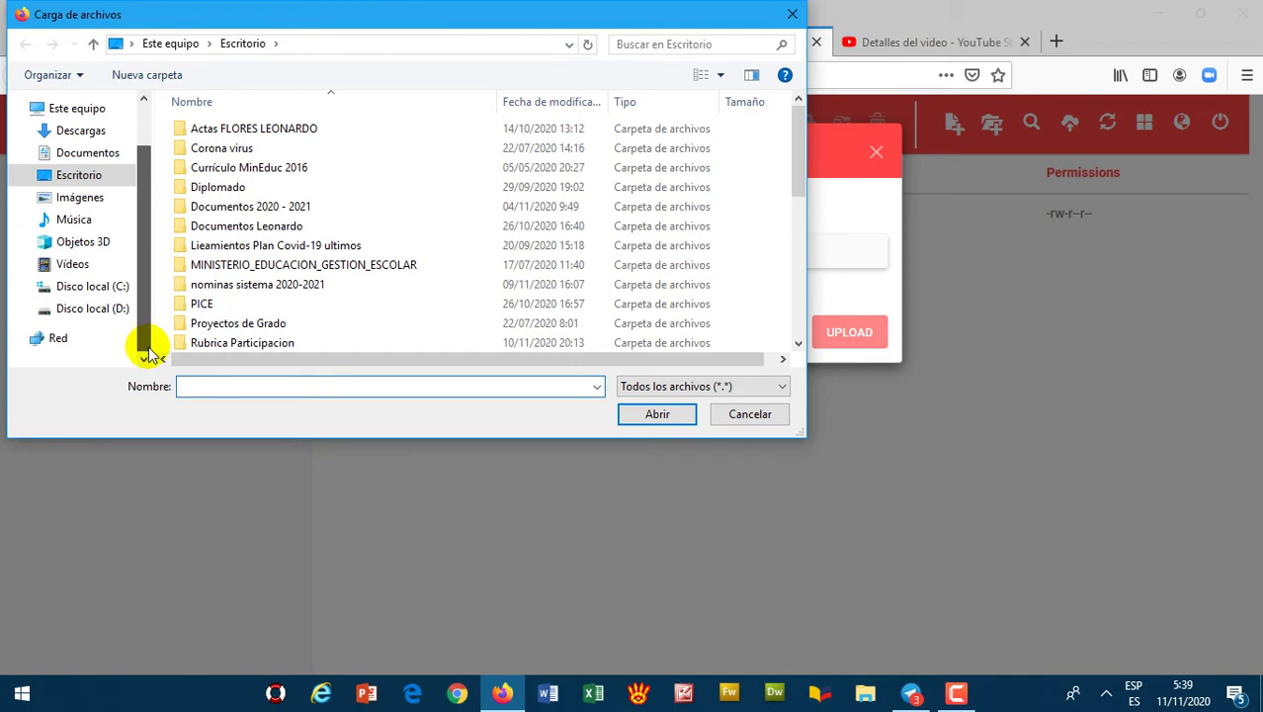
{"action": "left_click", "coordinate": [89, 309]}
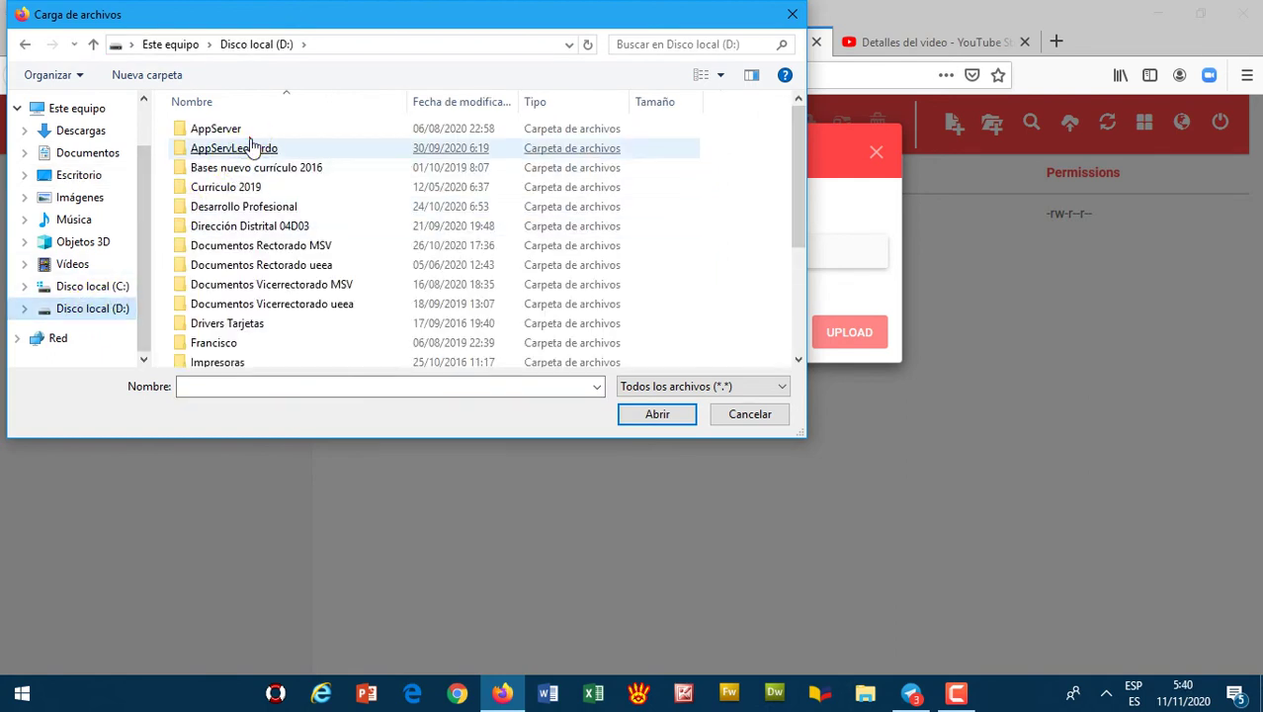
{"action": "double_click", "coordinate": [252, 149]}
{"action": "double_click", "coordinate": [202, 189]}
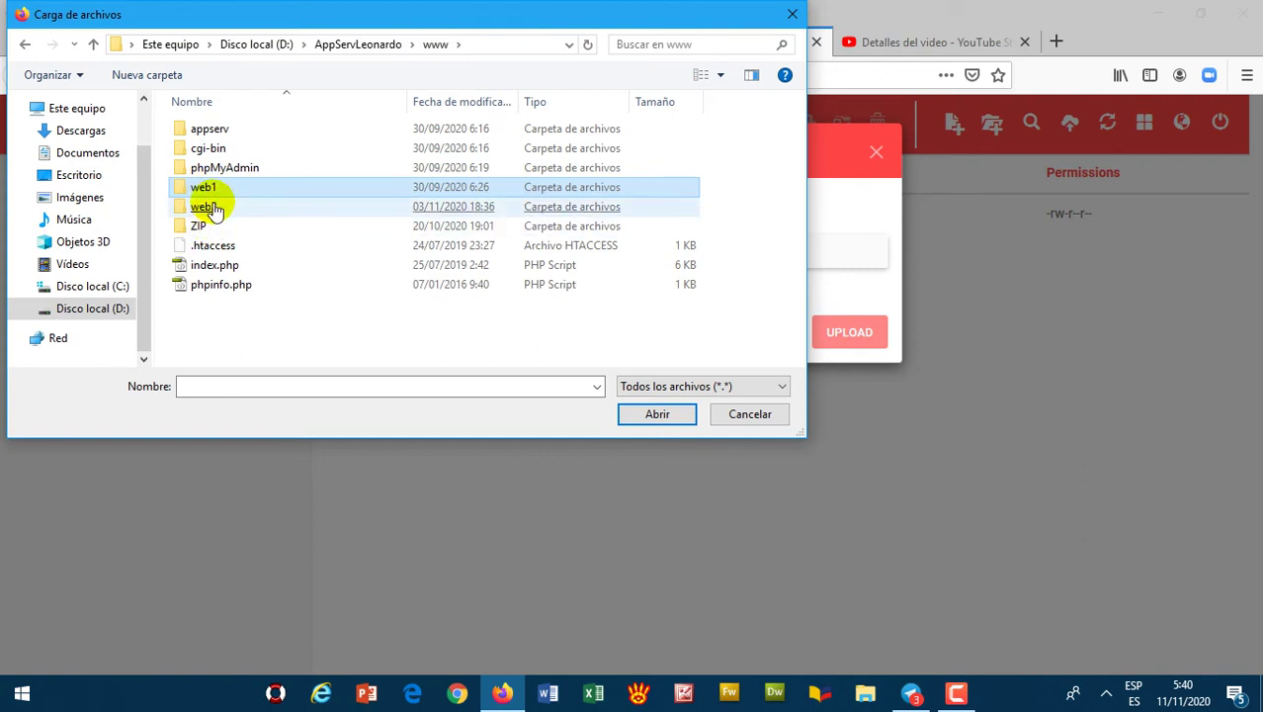
{"action": "double_click", "coordinate": [206, 206]}
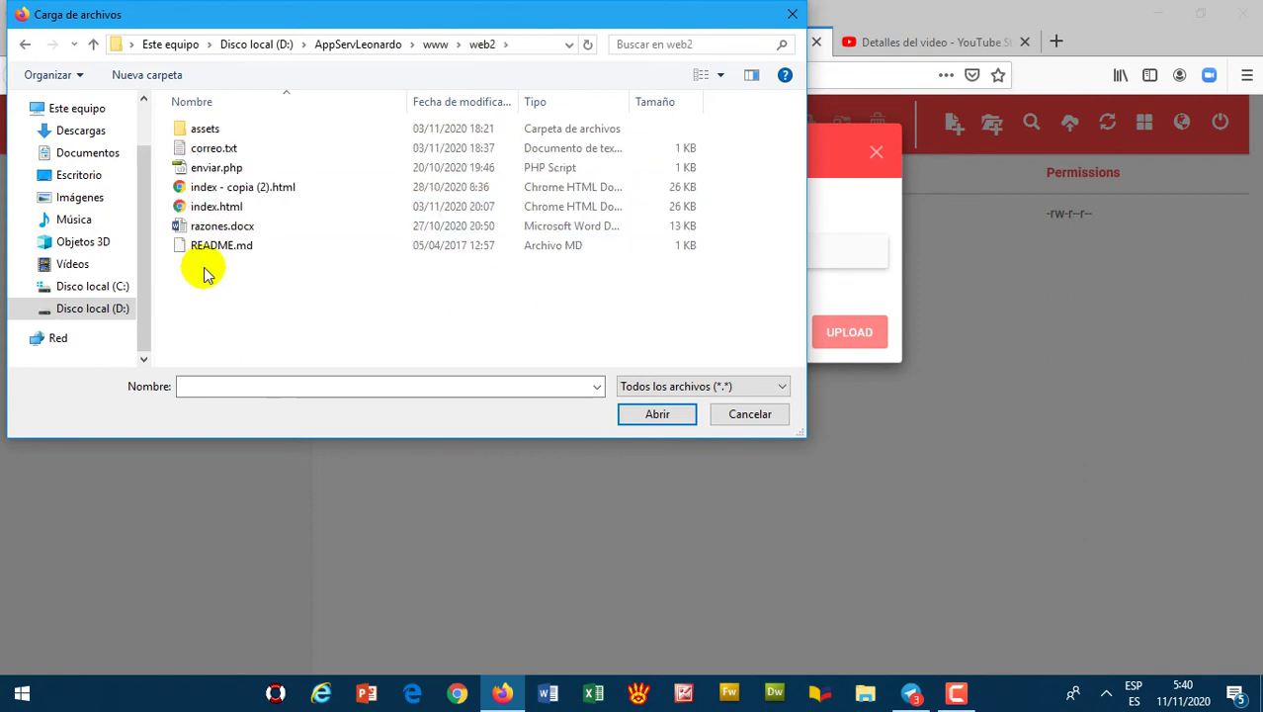
Select enviar.php and index.html together from the web2 folder and upload both to public_html
{"action": "left_click", "coordinate": [212, 207]}
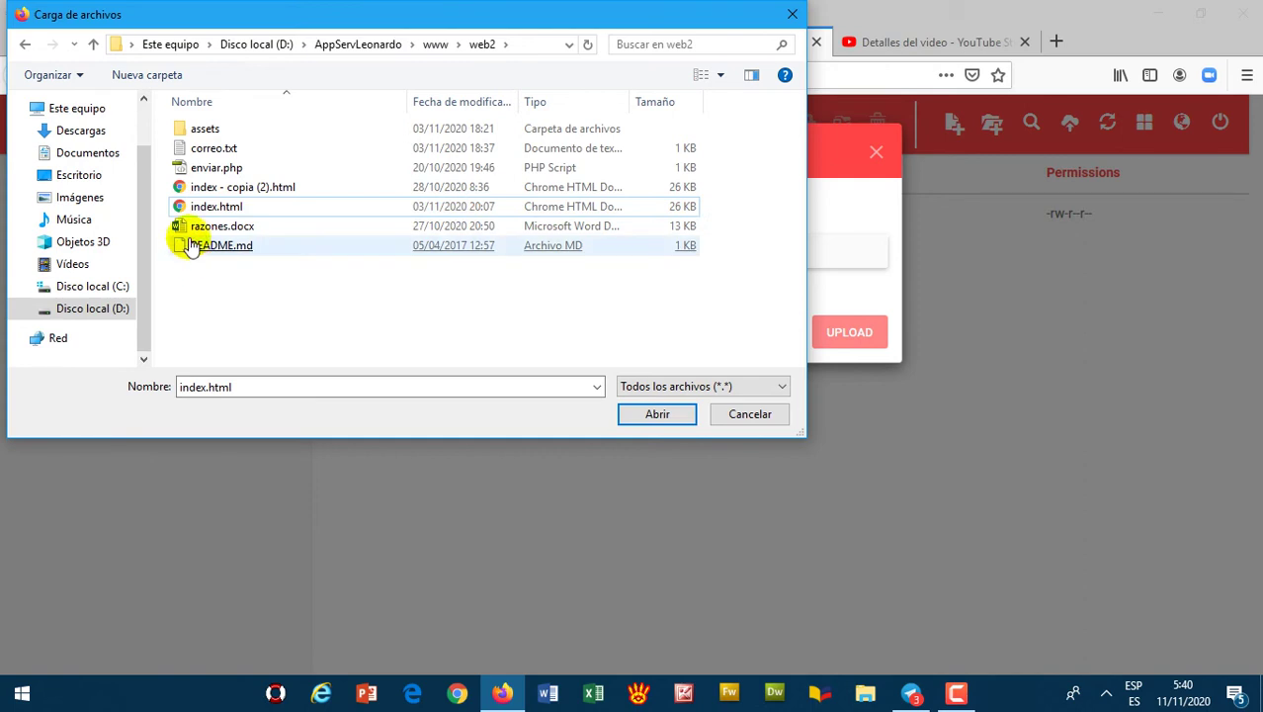
{"action": "left_click", "coordinate": [202, 172]}
{"action": "left_click", "coordinate": [203, 207]}
{"action": "left_click", "coordinate": [208, 173]}
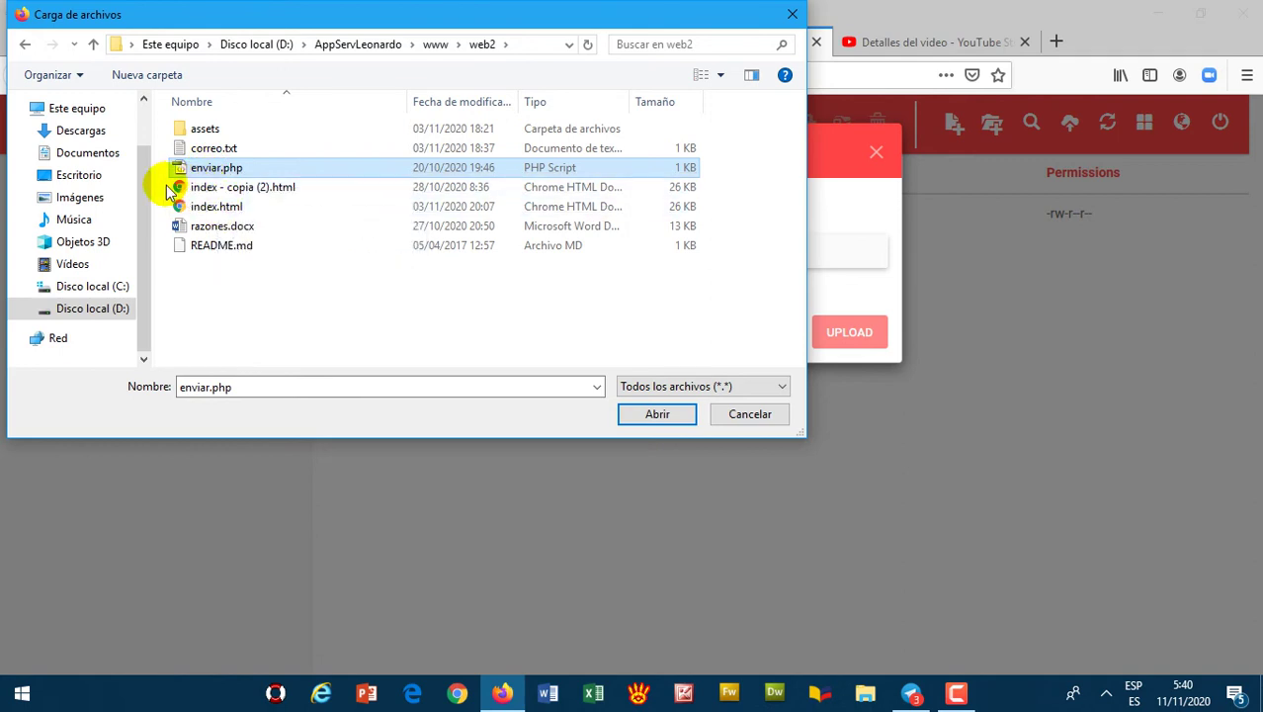
{"action": "left_click", "coordinate": [226, 153]}
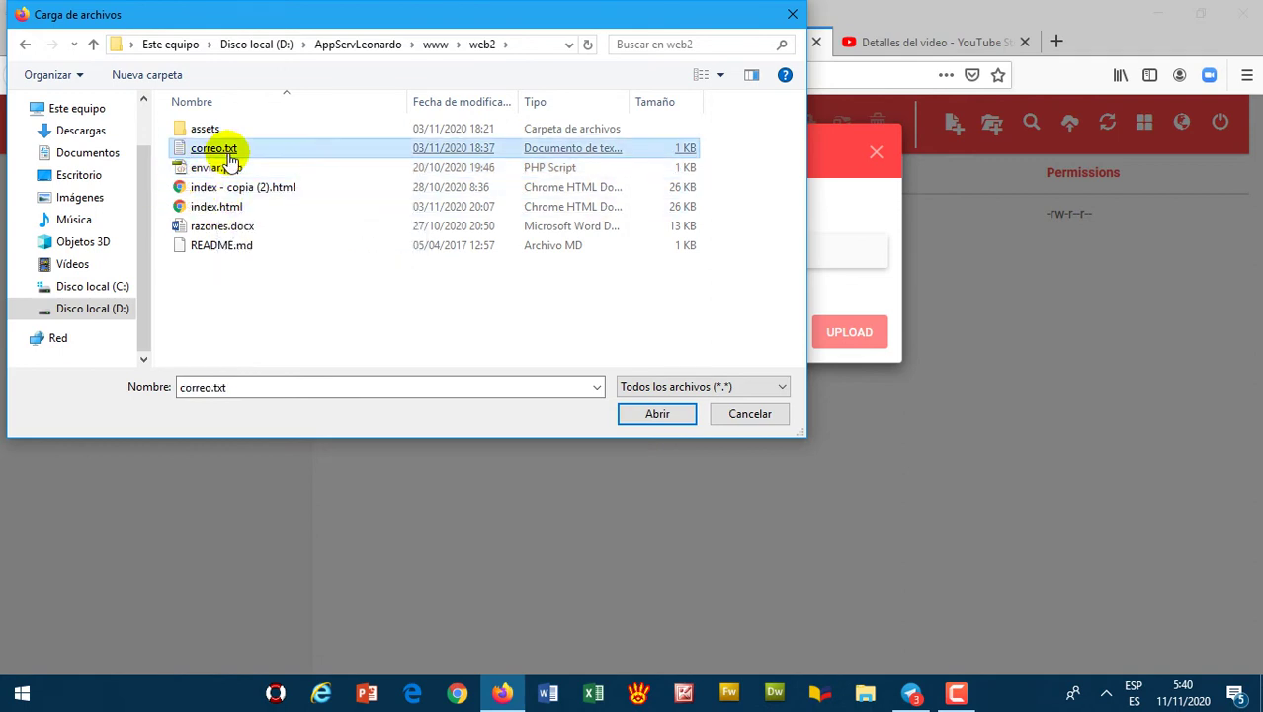
{"action": "left_click", "coordinate": [222, 169]}
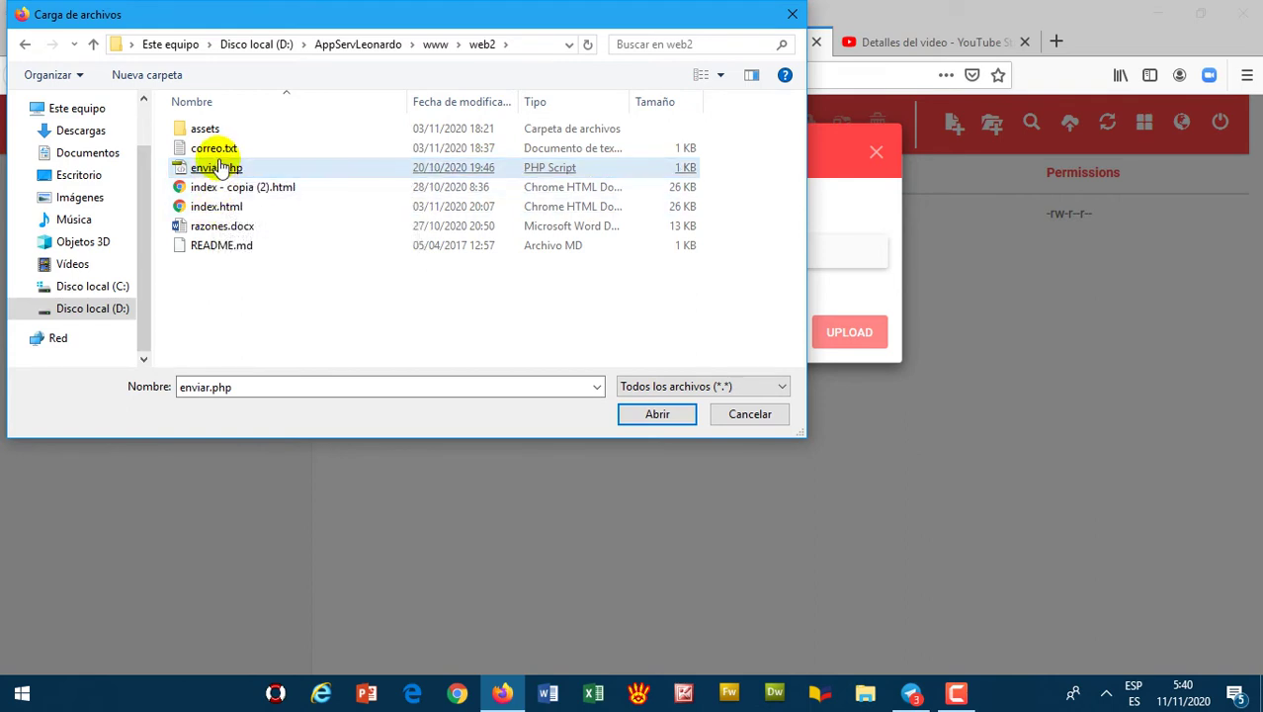
{"action": "left_click", "coordinate": [222, 210], "text": "ctrl"}
{"action": "left_click", "coordinate": [224, 213], "text": "ctrl"}
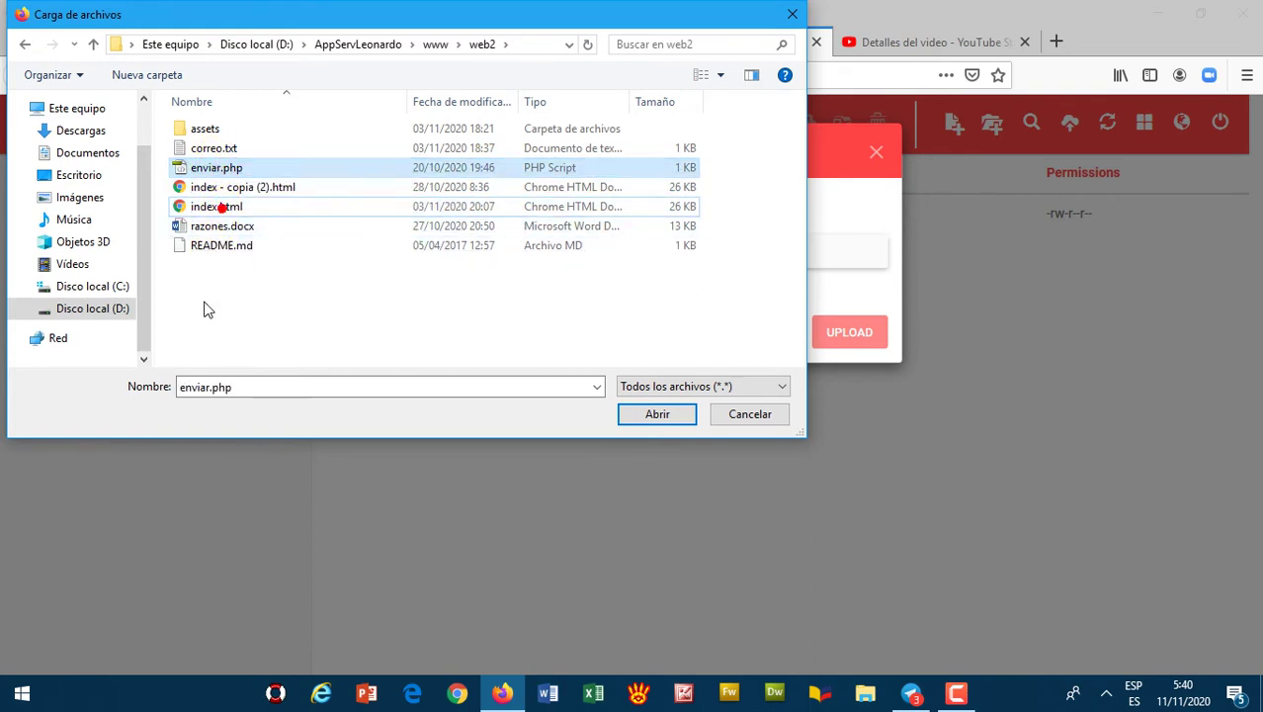
{"action": "left_click", "coordinate": [239, 216], "text": "ctrl"}
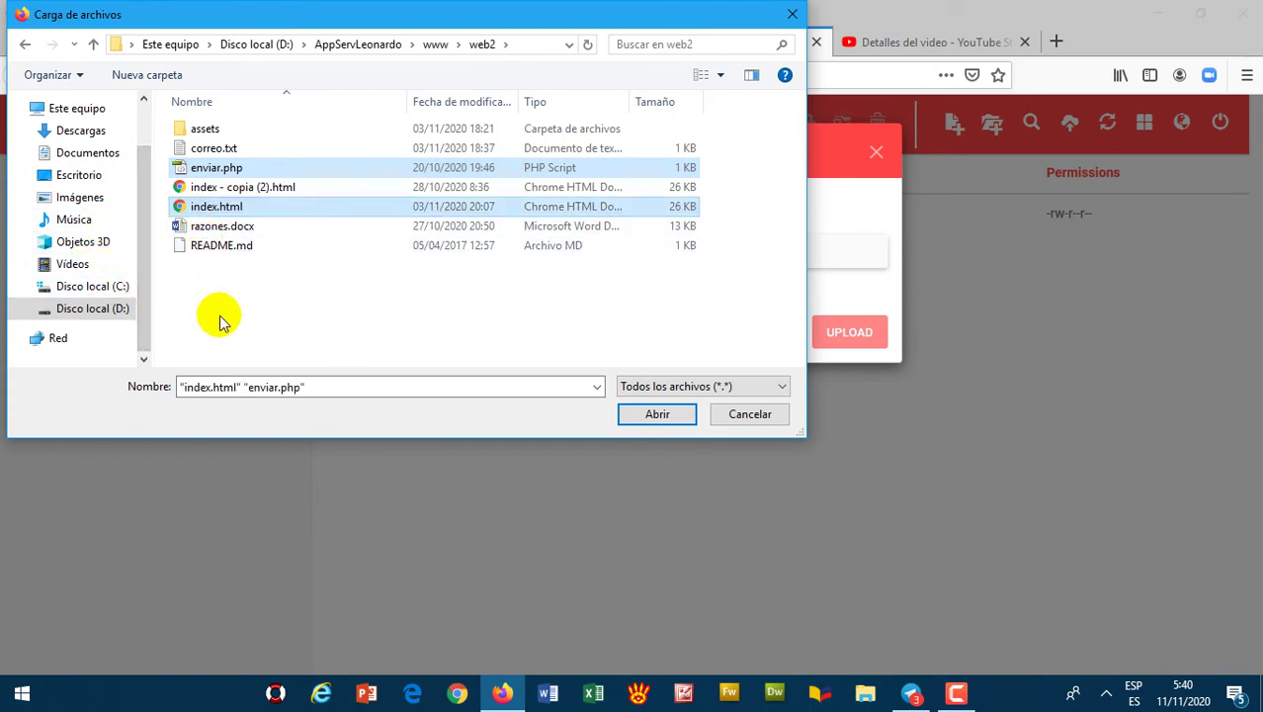
{"action": "left_click", "coordinate": [655, 413]}
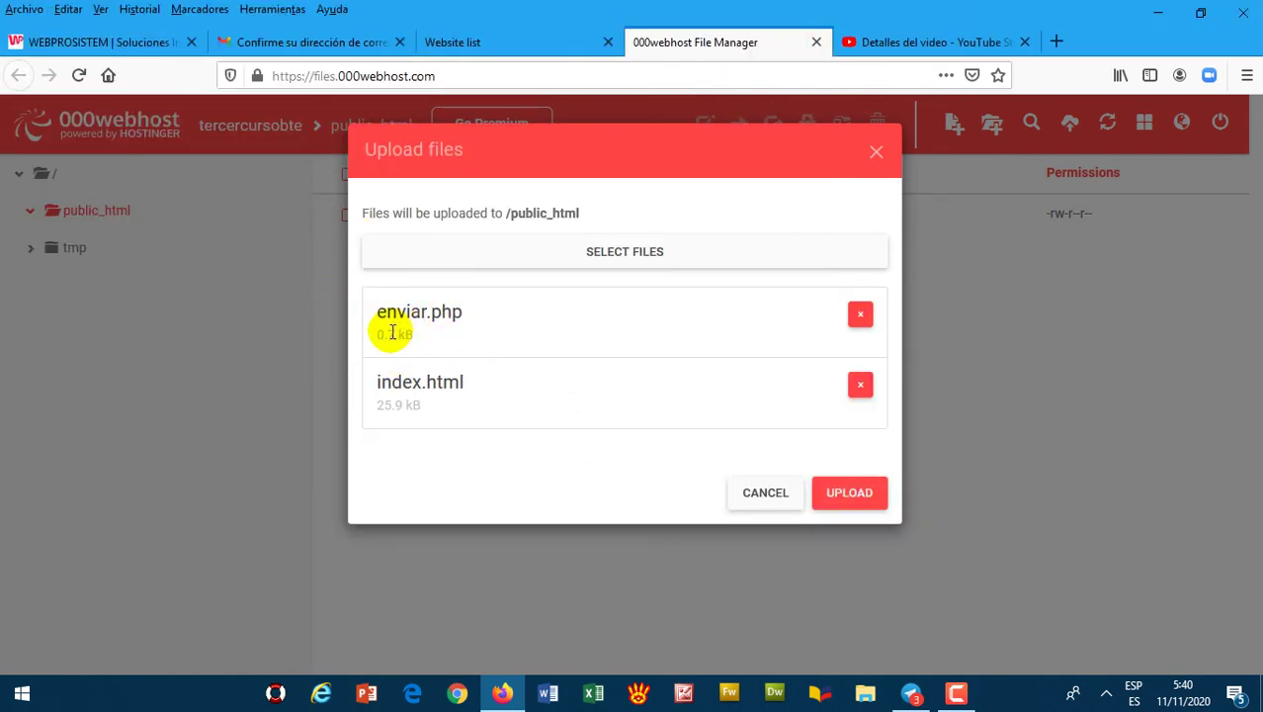
{"action": "left_click", "coordinate": [830, 504]}
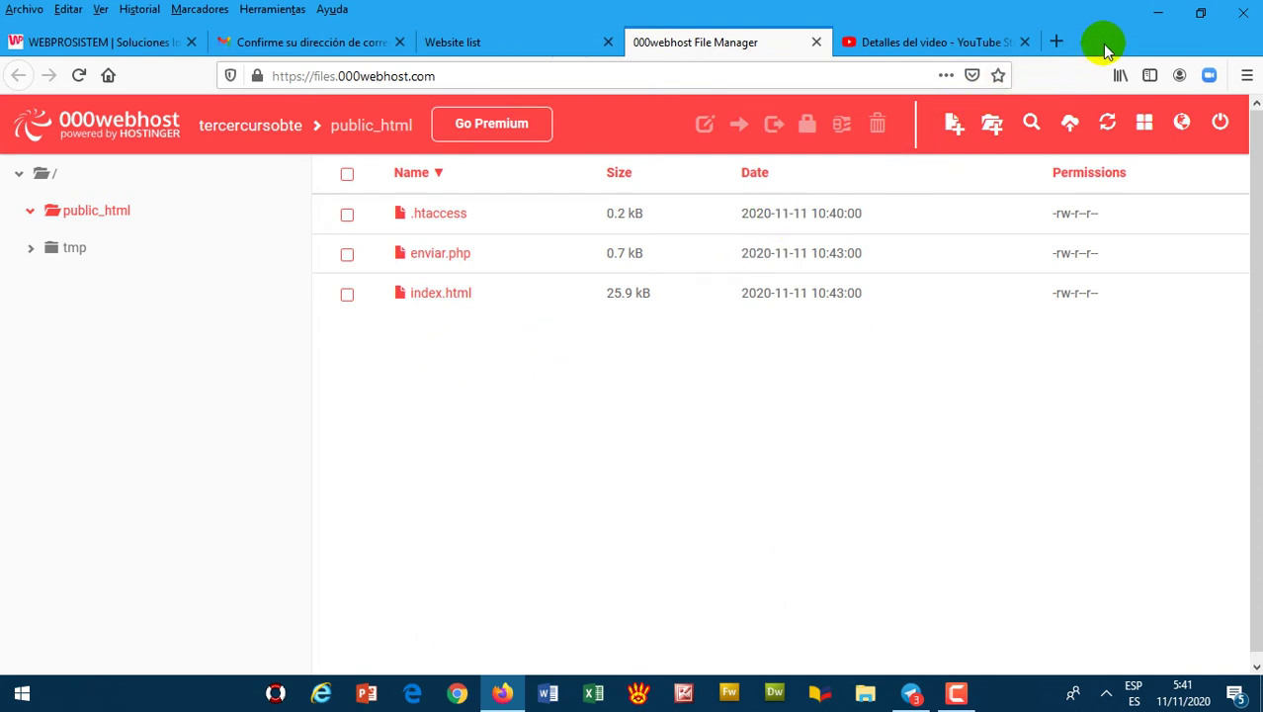
Switch to File Explorer and open the web2 folder in the AppServ installation's www directory on local disk D:
{"action": "left_click", "coordinate": [1154, 18]}
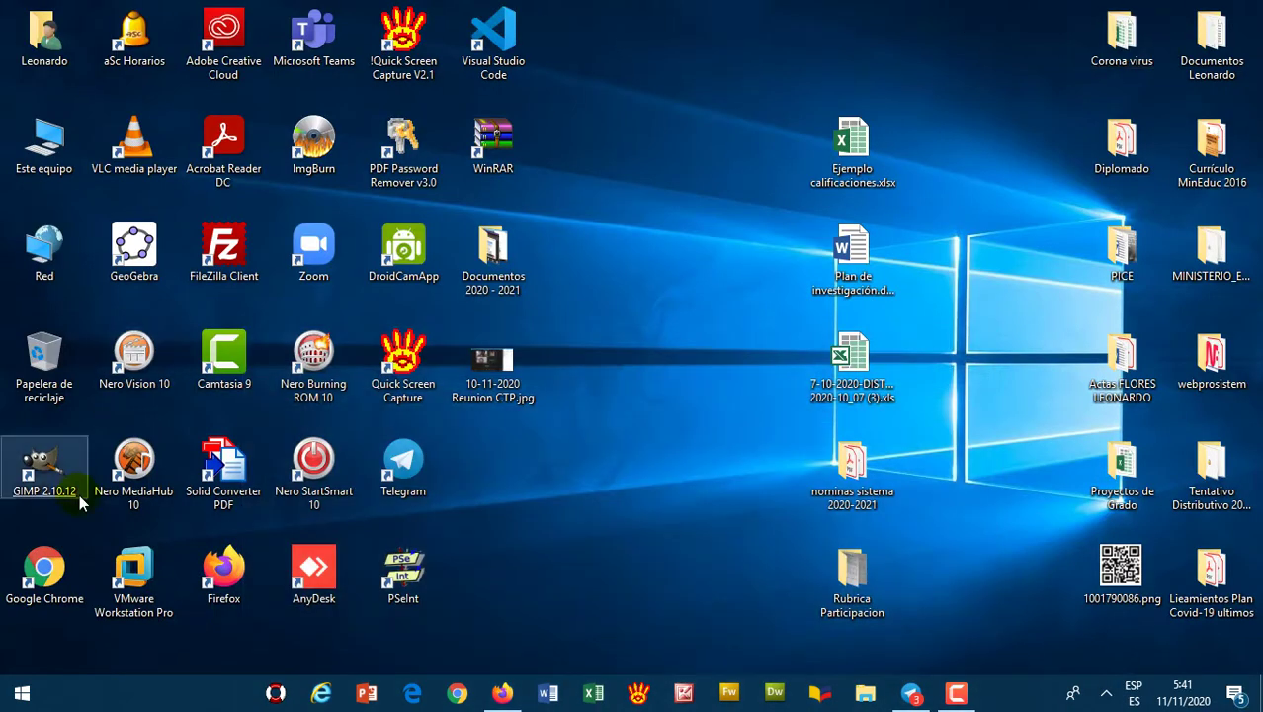
{"action": "left_click", "coordinate": [50, 179]}
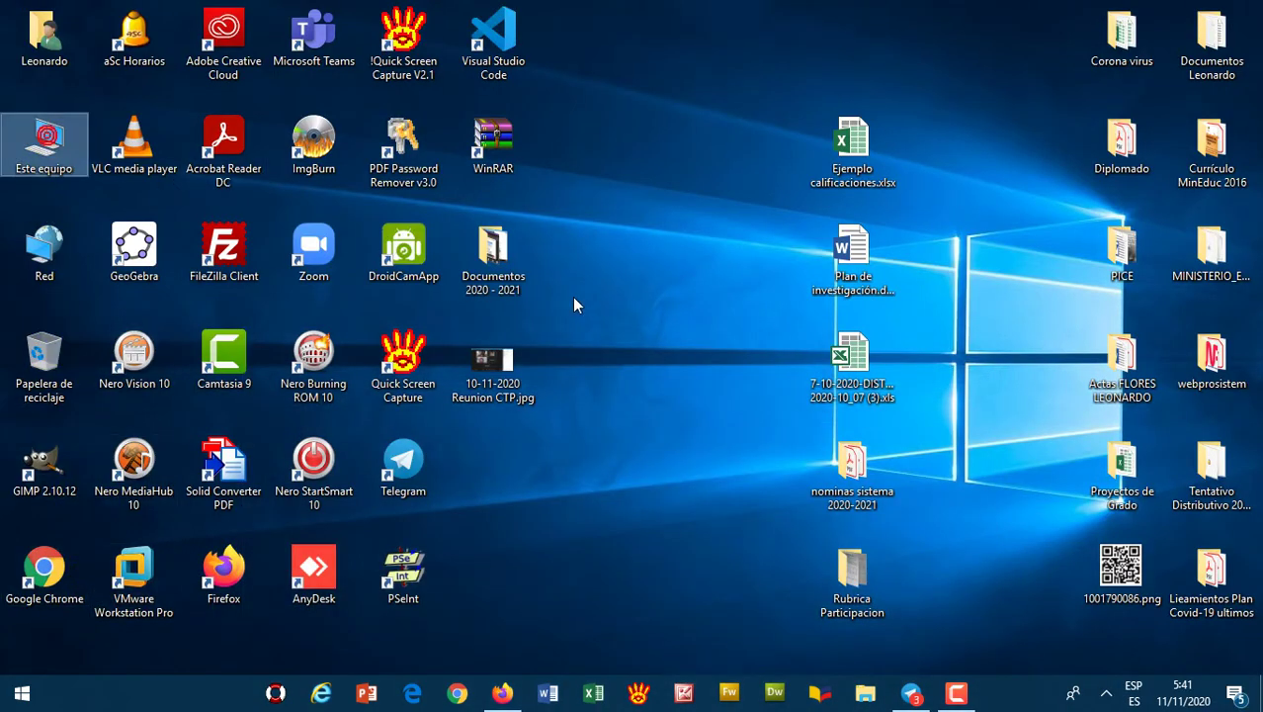
{"action": "left_click", "coordinate": [608, 302]}
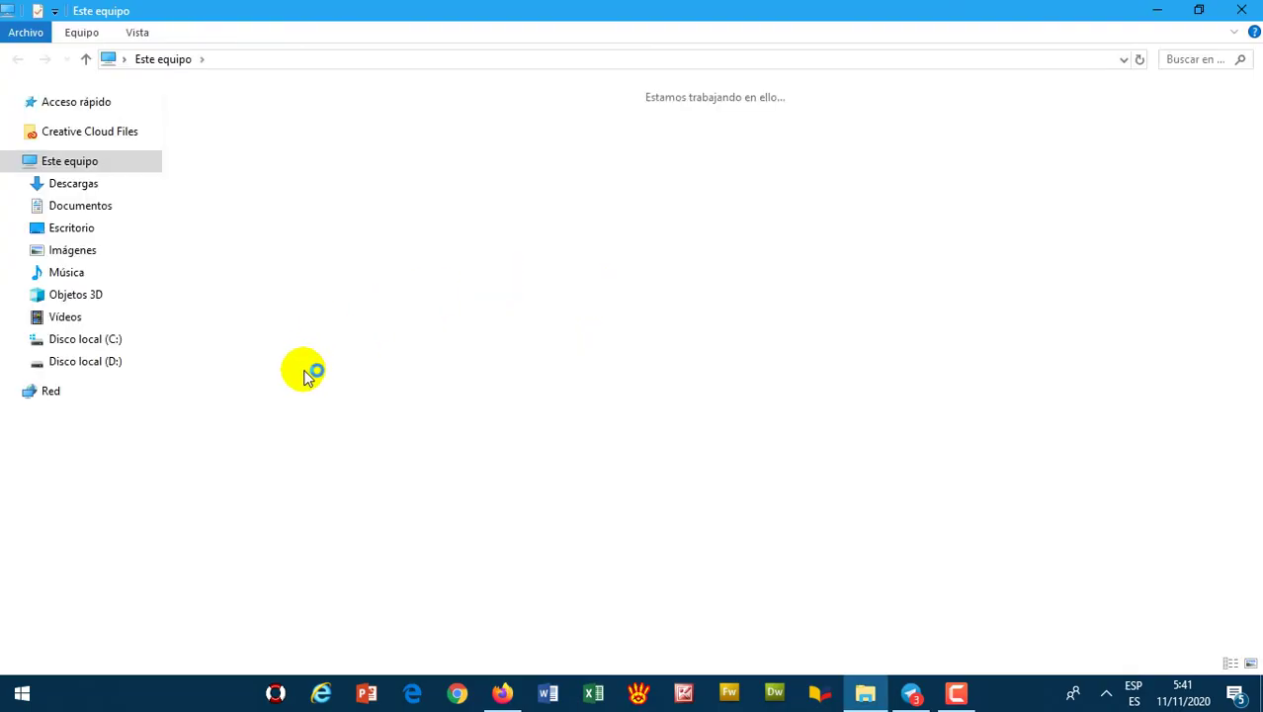
{"action": "left_click", "coordinate": [84, 367]}
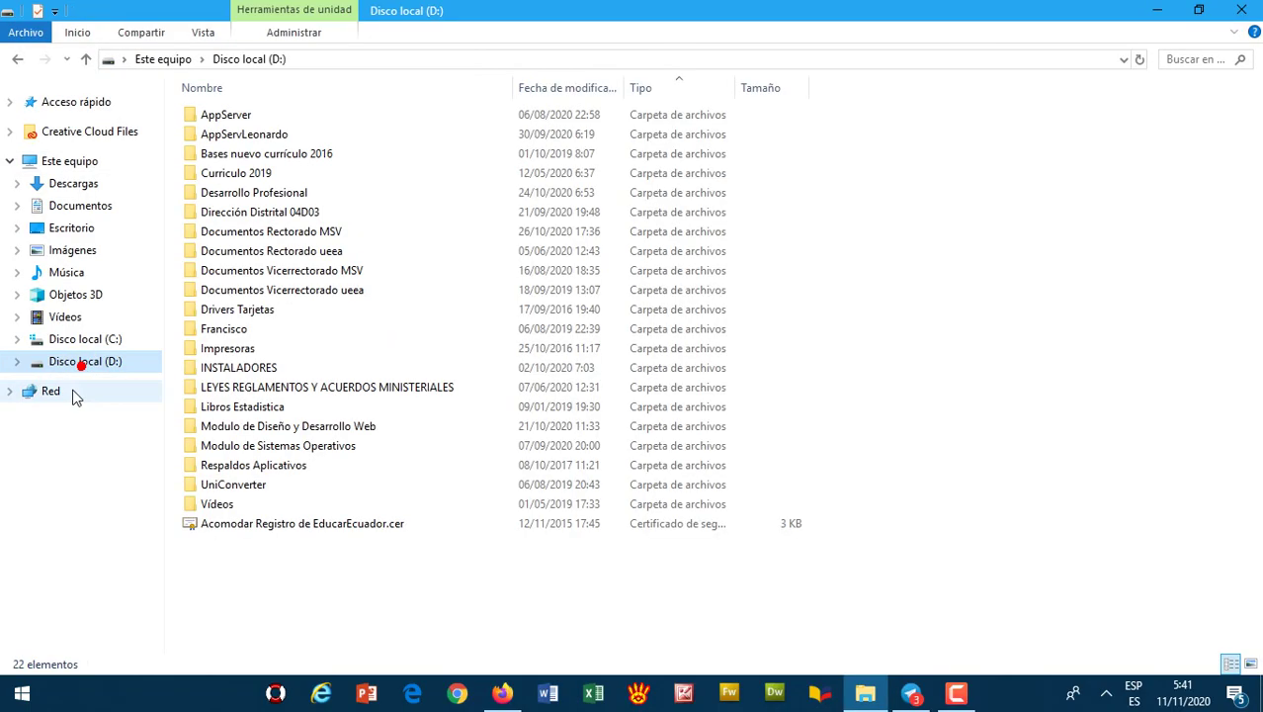
{"action": "double_click", "coordinate": [268, 133]}
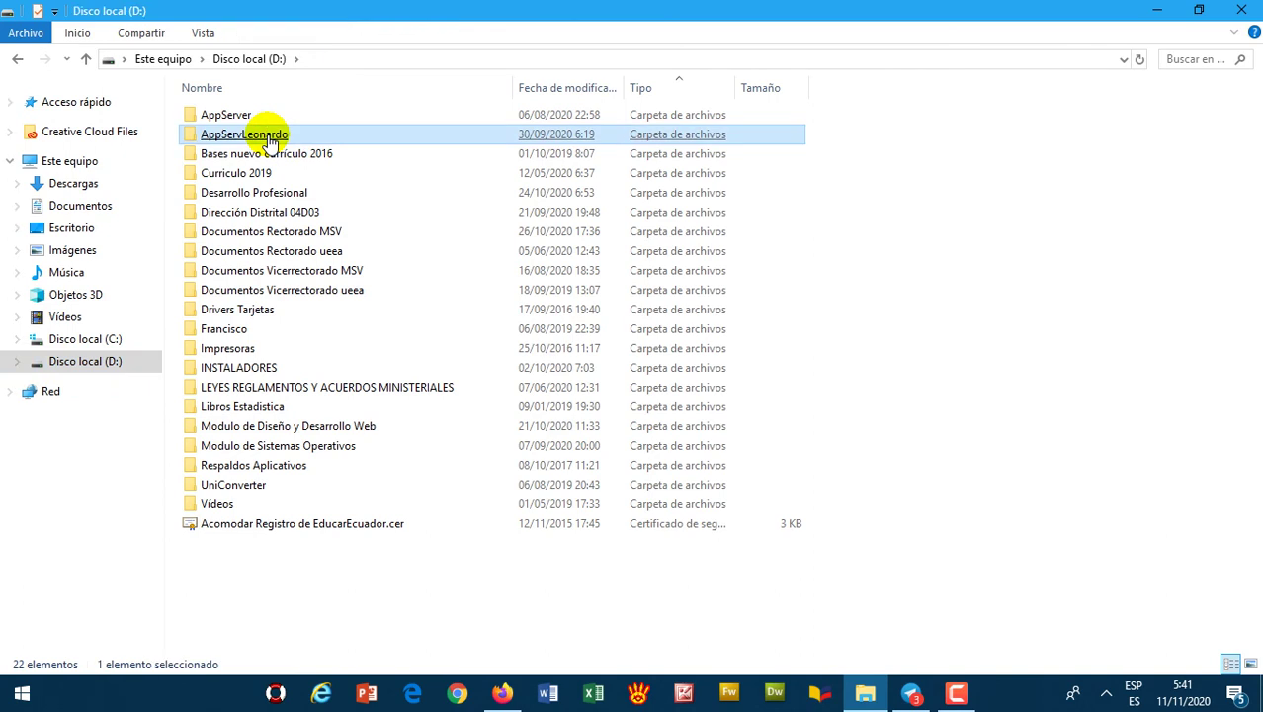
{"action": "double_click", "coordinate": [212, 173]}
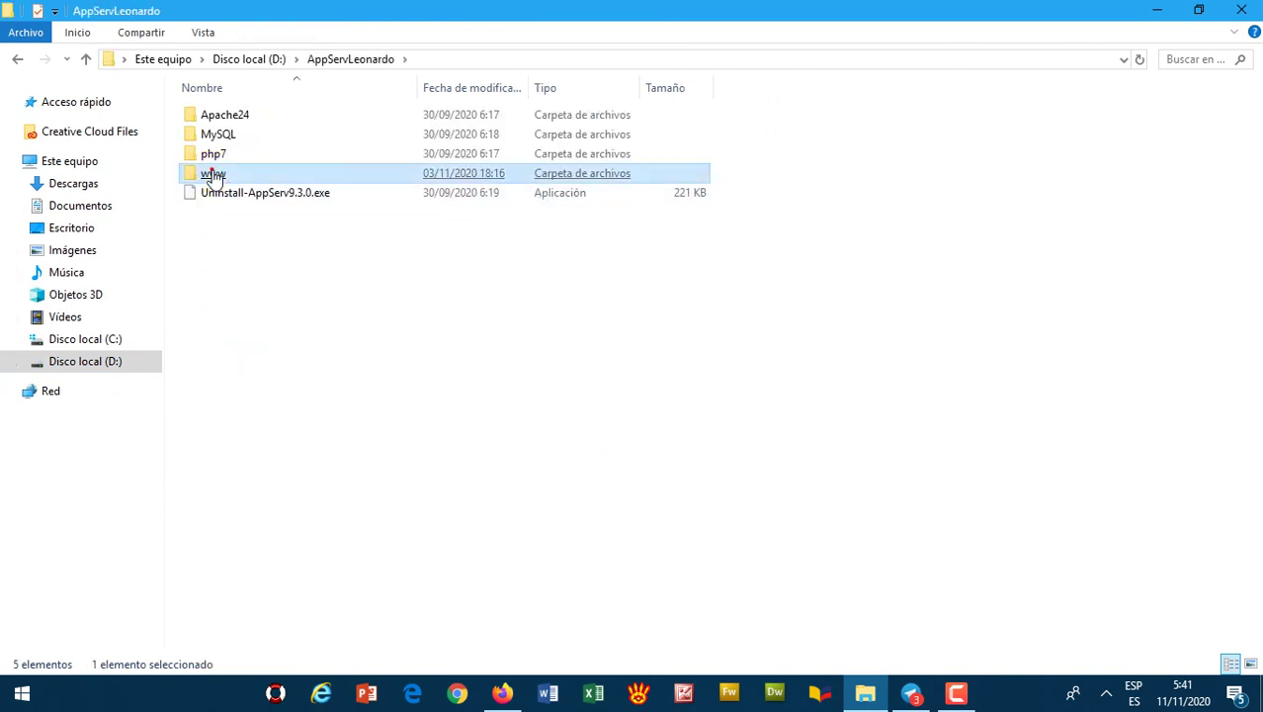
{"action": "double_click", "coordinate": [218, 191]}
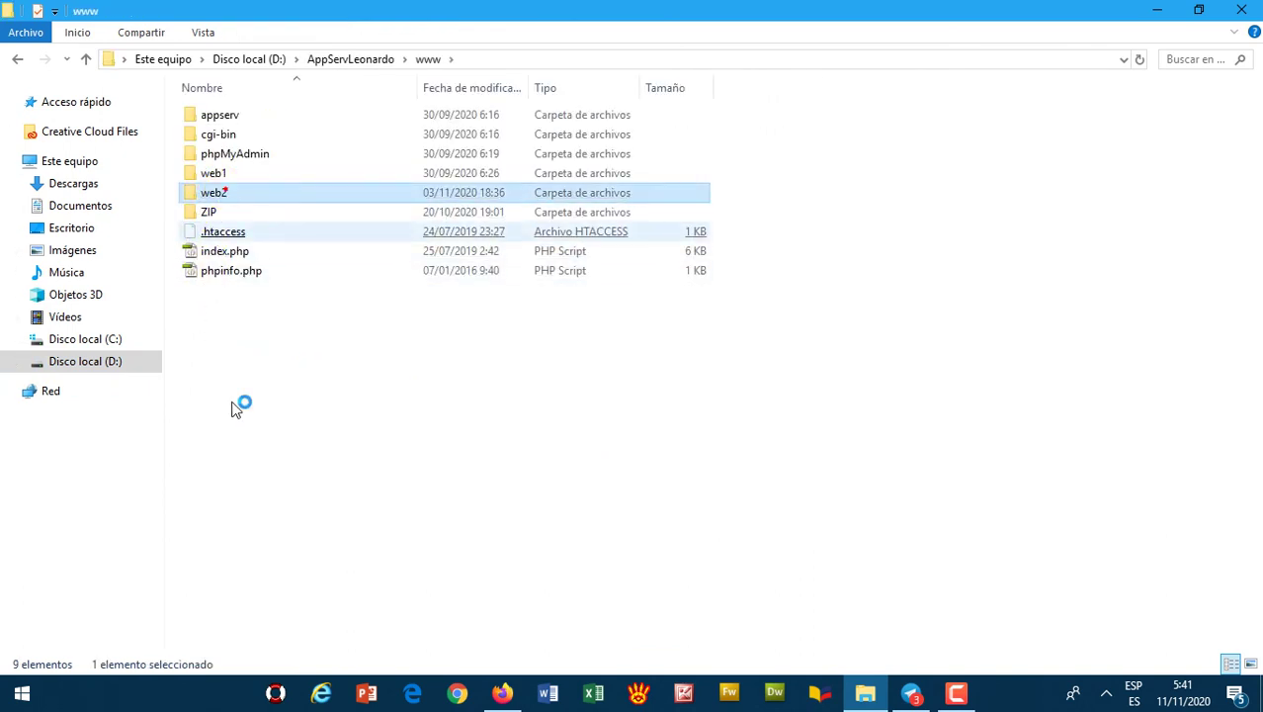
Compress the local assets folder into a ZIP archive, keeping the name assets.zip
{"action": "left_click", "coordinate": [210, 115]}
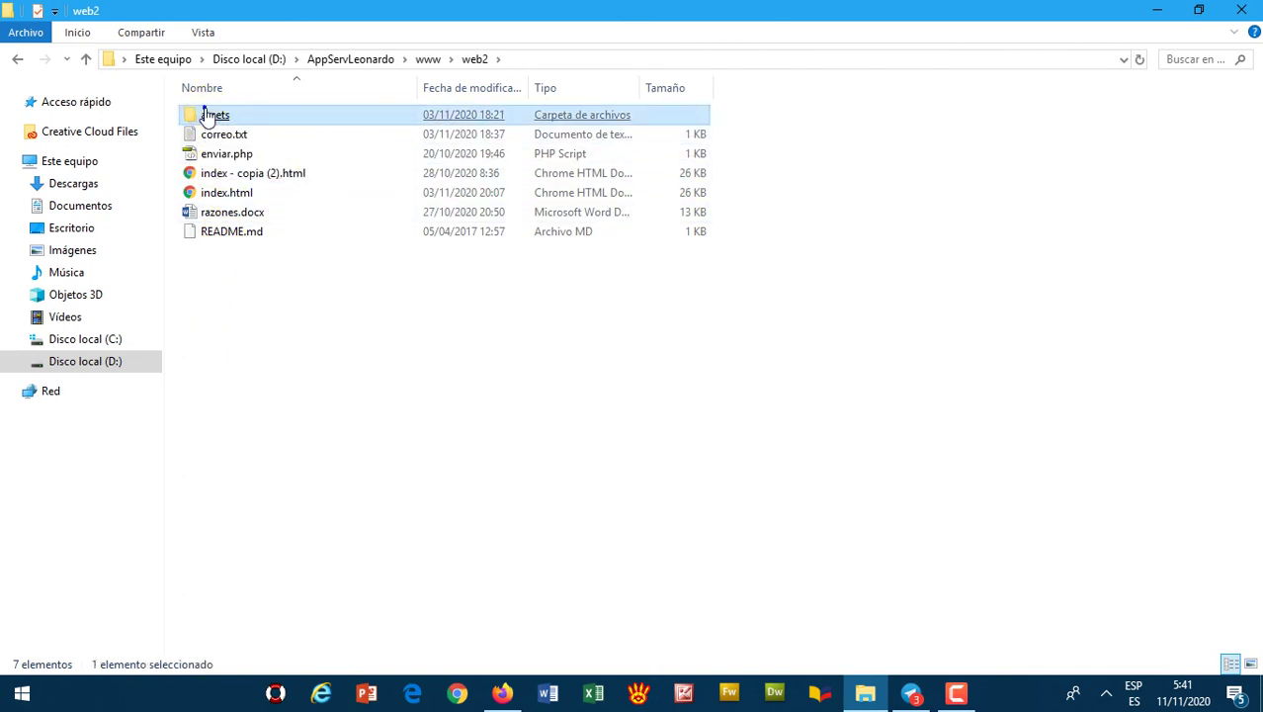
{"action": "left_click", "coordinate": [205, 108]}
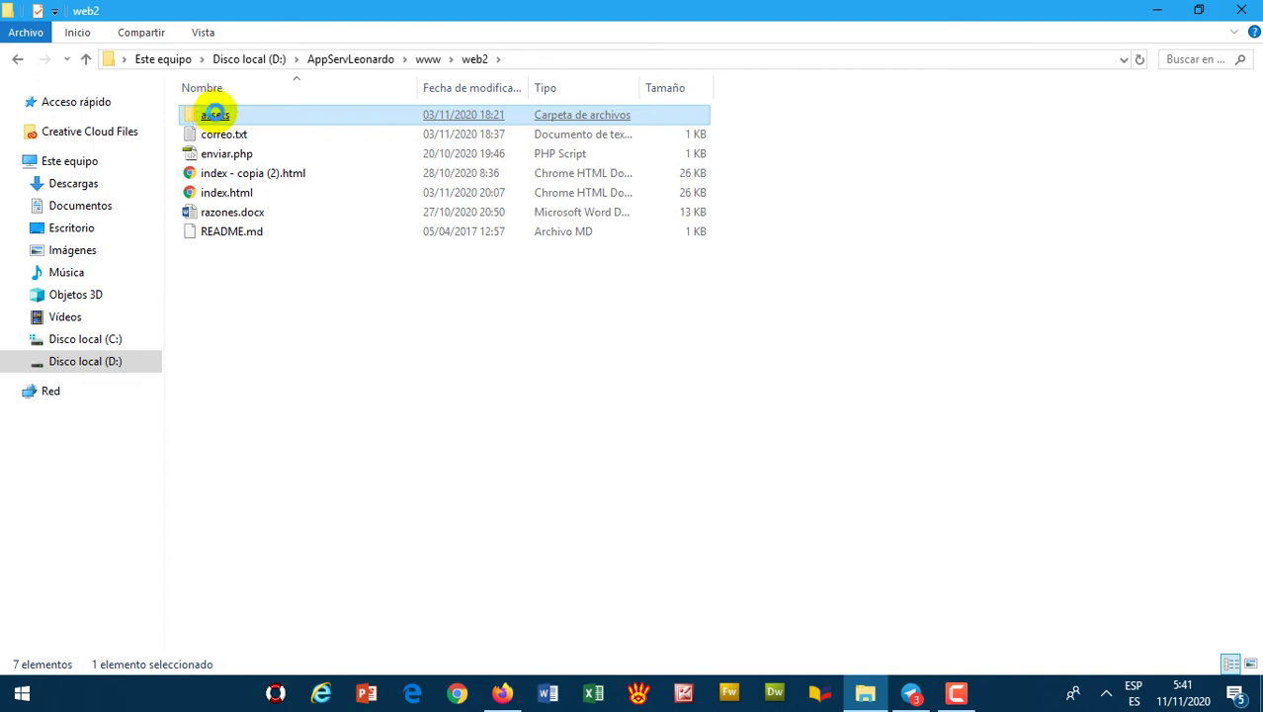
{"action": "right_click", "coordinate": [214, 114]}
{"action": "mouse_move", "coordinate": [368, 444]}
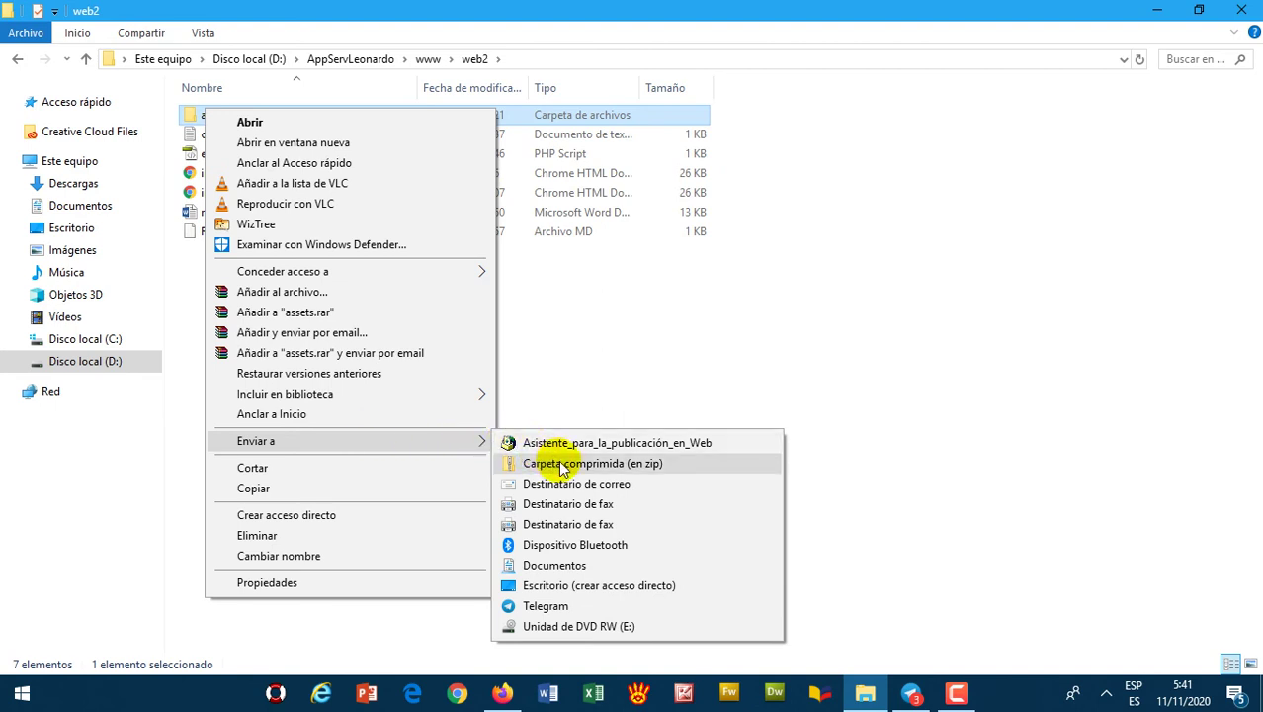
{"action": "left_click", "coordinate": [174, 514]}
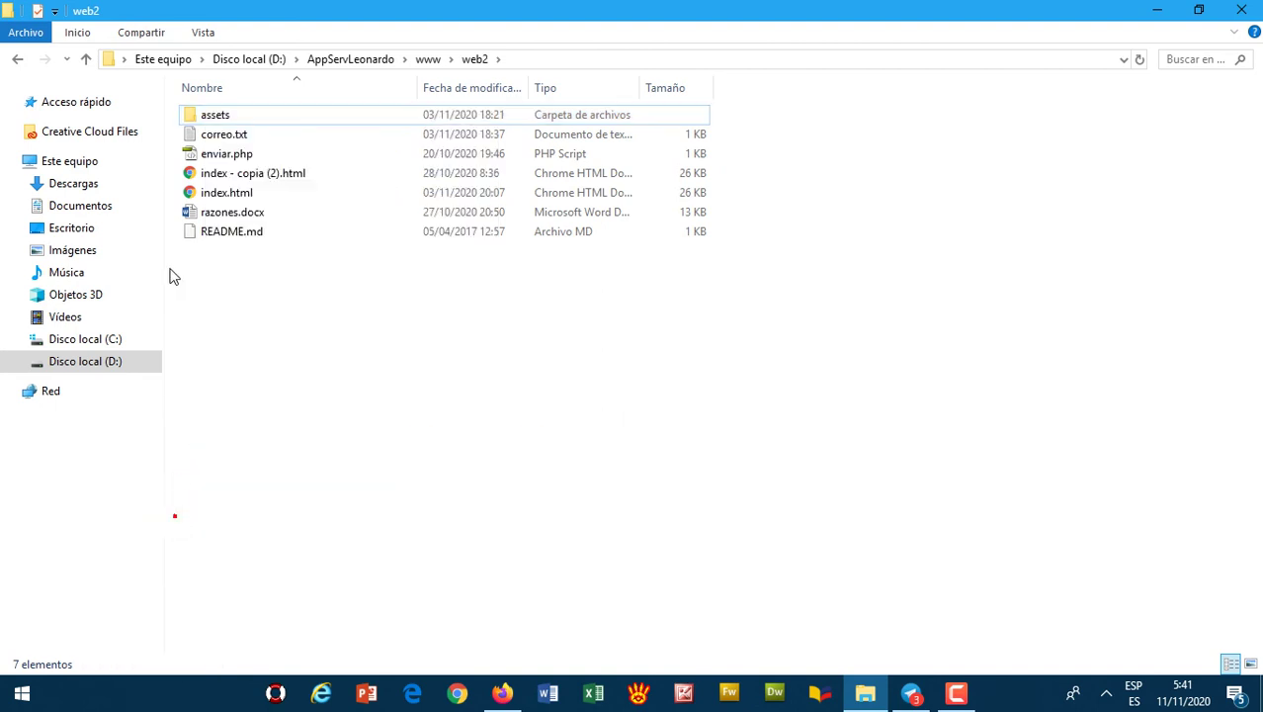
{"action": "left_click", "coordinate": [222, 117]}
{"action": "right_click", "coordinate": [226, 116]}
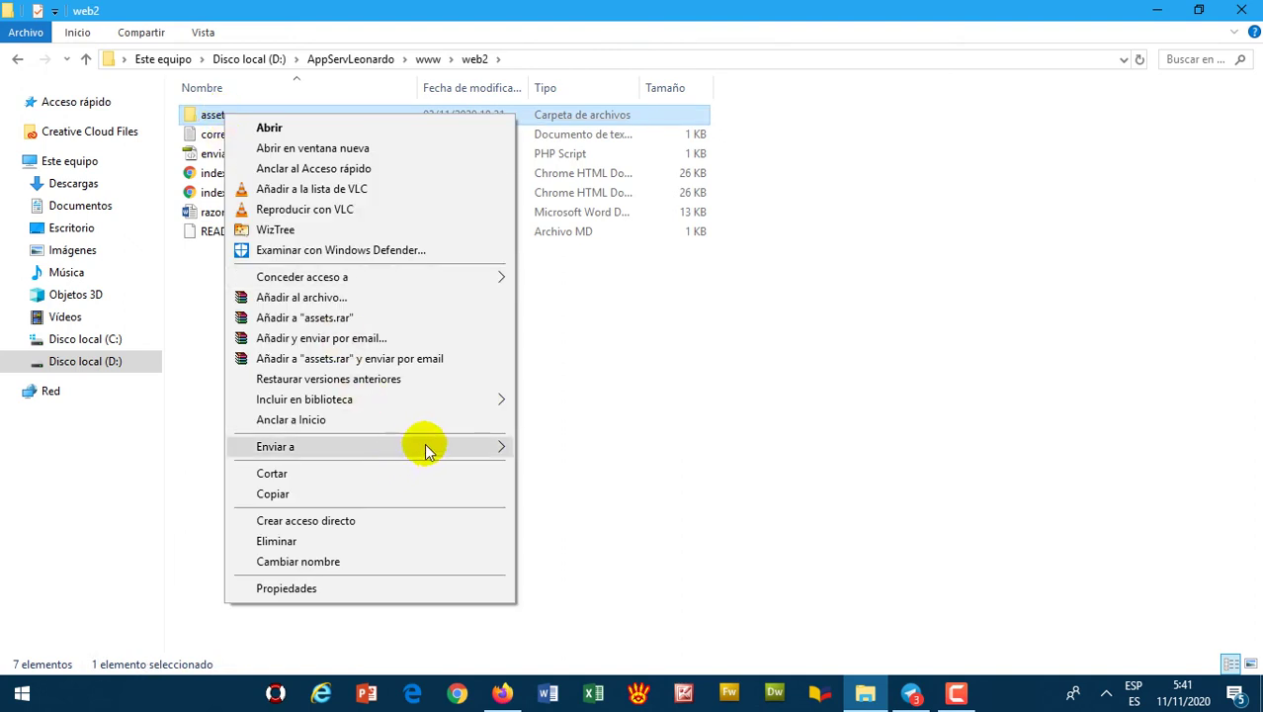
{"action": "mouse_move", "coordinate": [427, 450]}
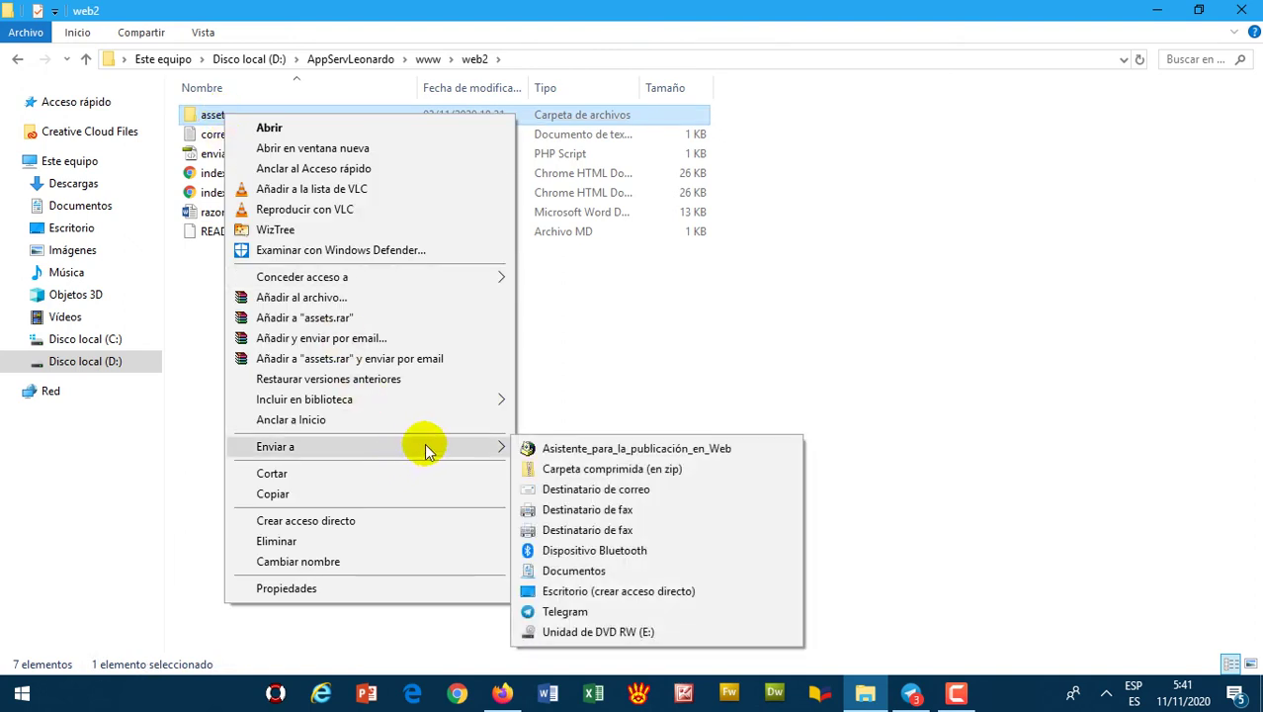
{"action": "left_click", "coordinate": [633, 472]}
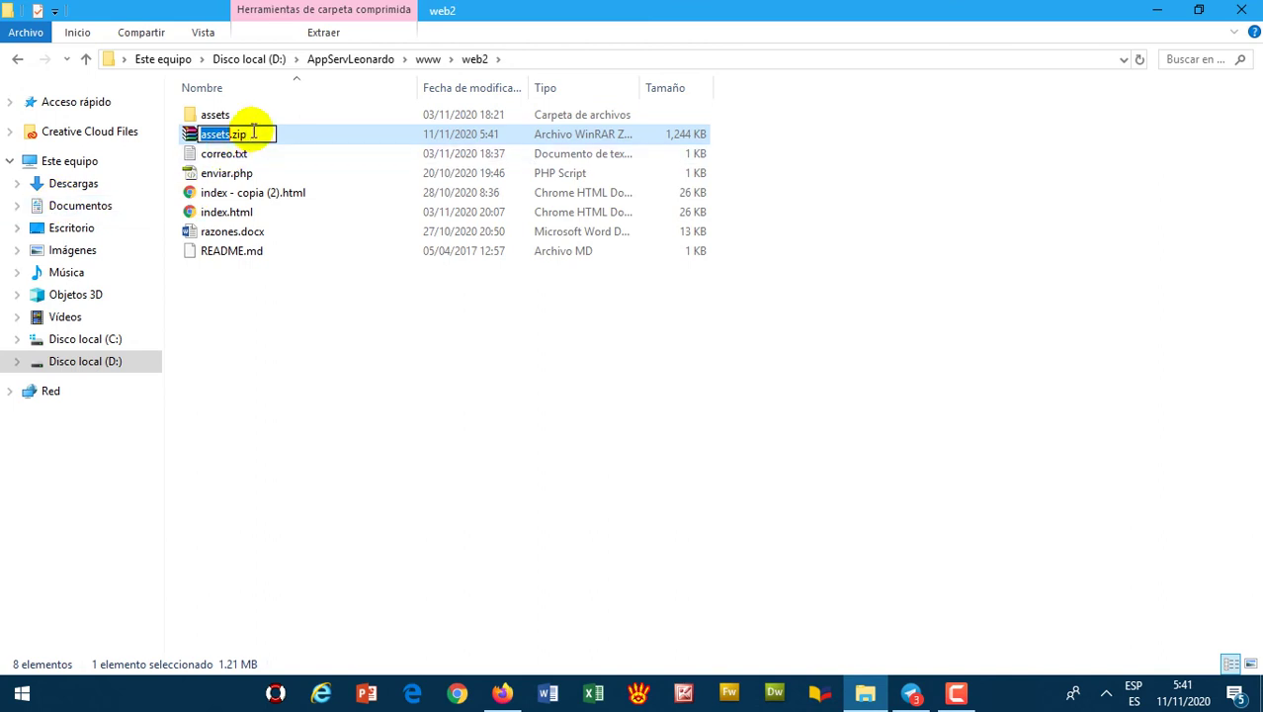
{"action": "left_click", "coordinate": [269, 367]}
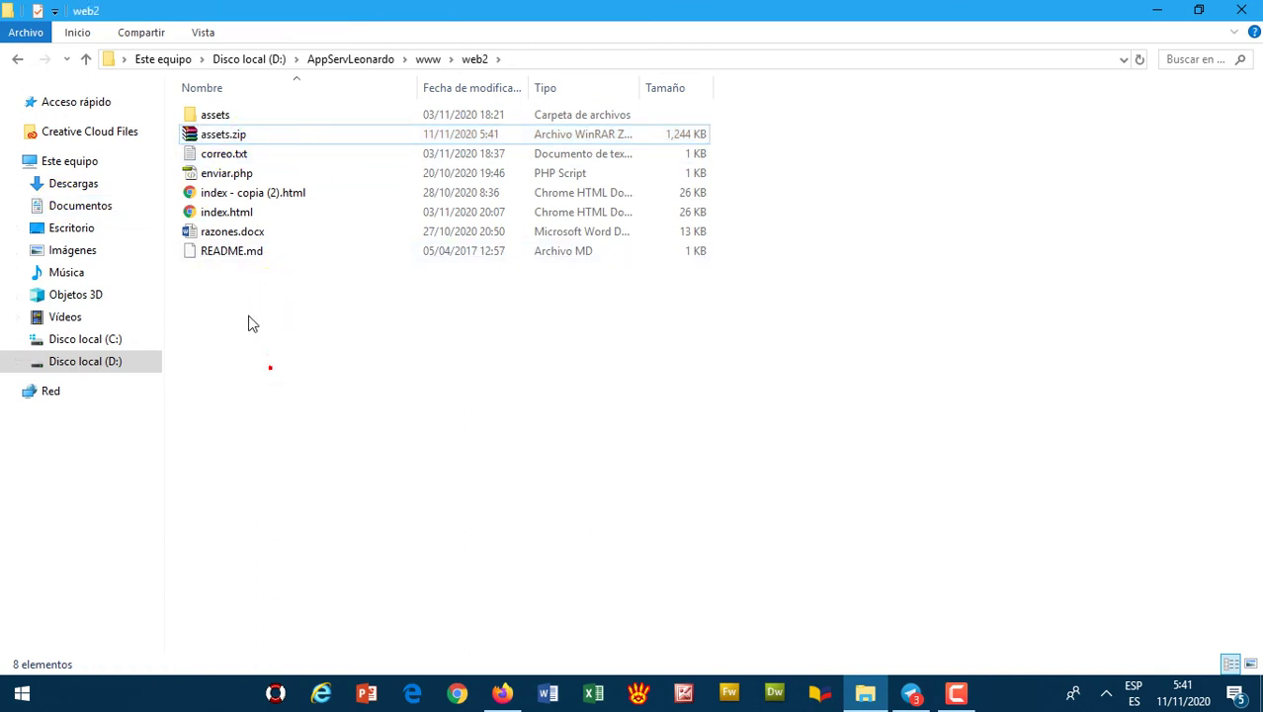
Switch back to the 000webhost file manager in Firefox and upload assets.zip from web2 to public_html
{"action": "left_click", "coordinate": [500, 689]}
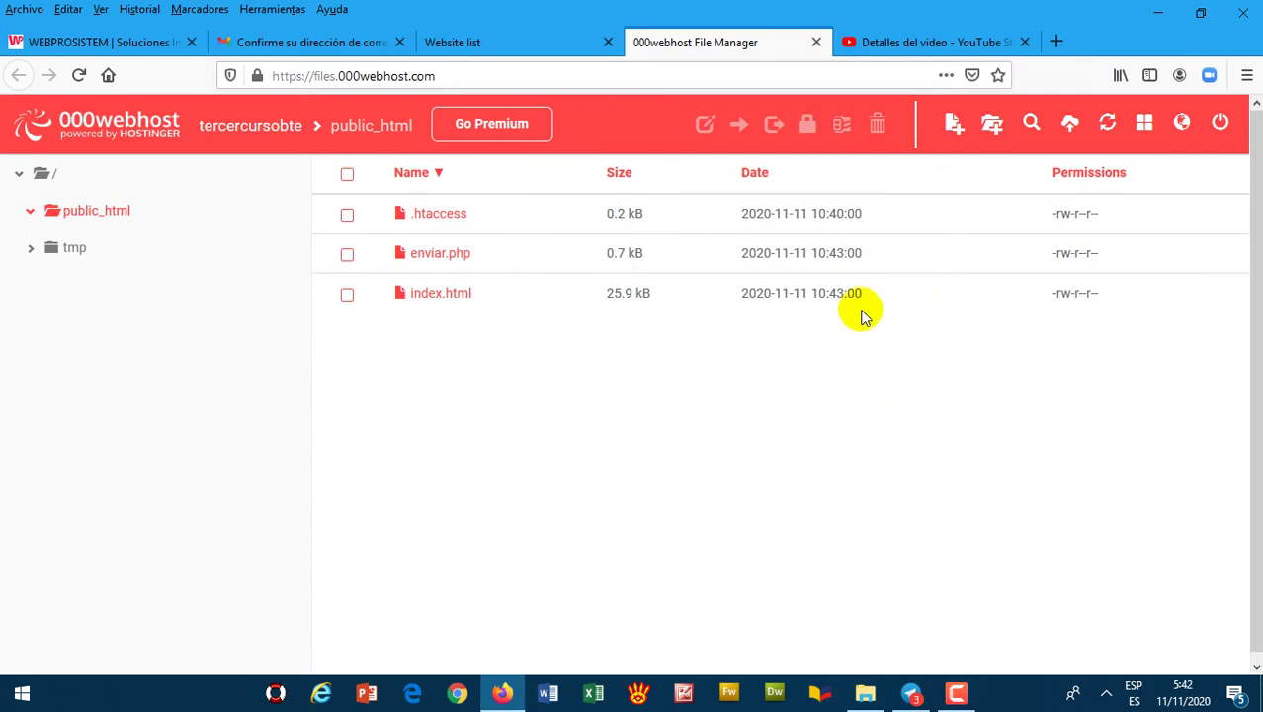
{"action": "left_click", "coordinate": [1077, 129]}
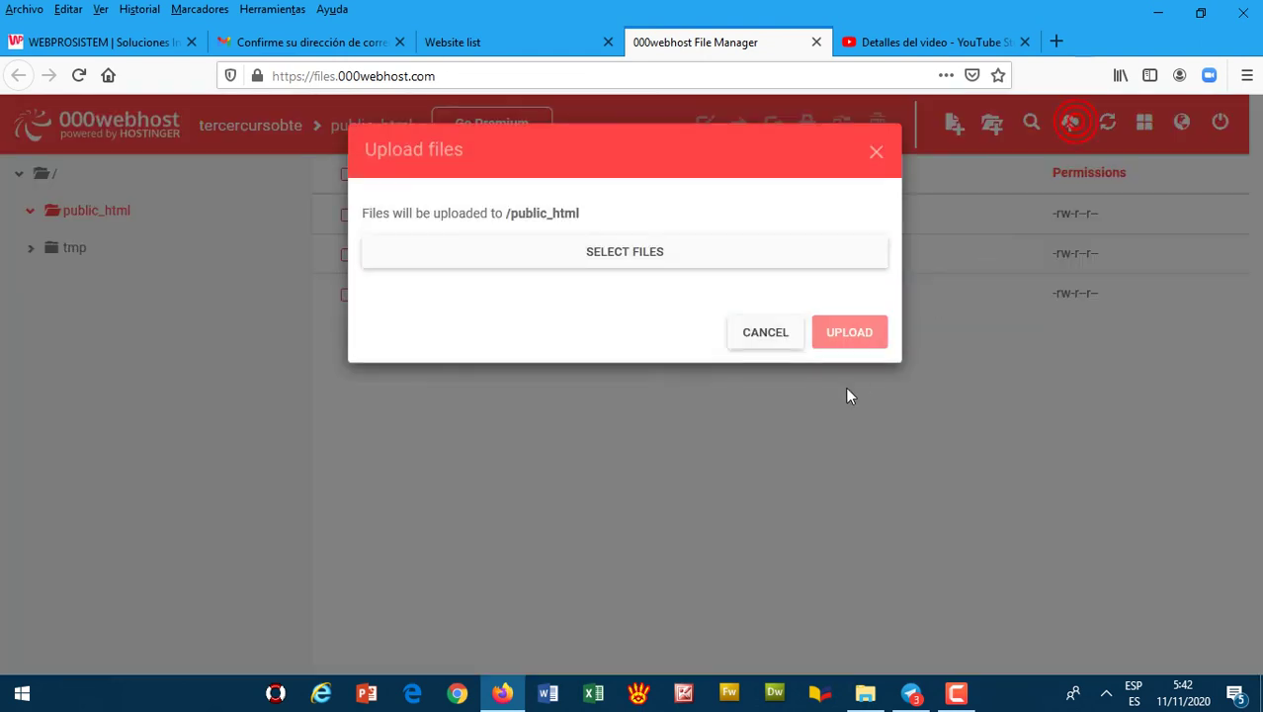
{"action": "left_click", "coordinate": [625, 252]}
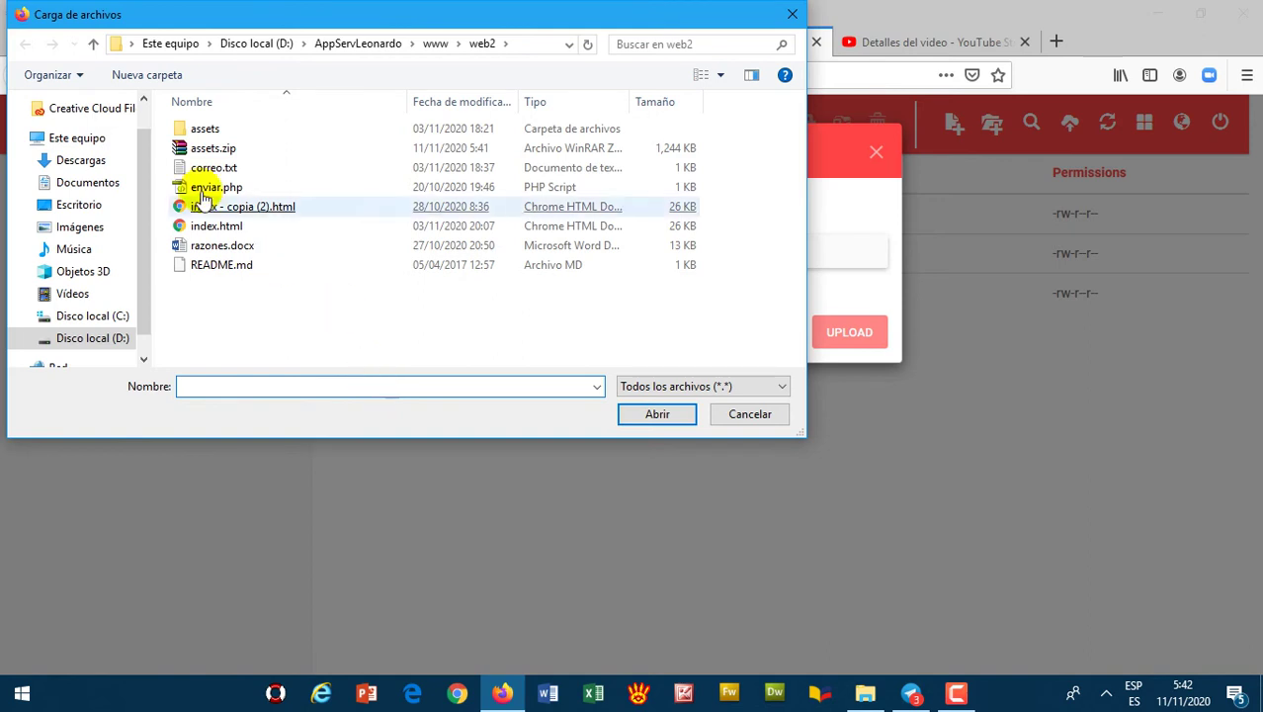
{"action": "double_click", "coordinate": [202, 148]}
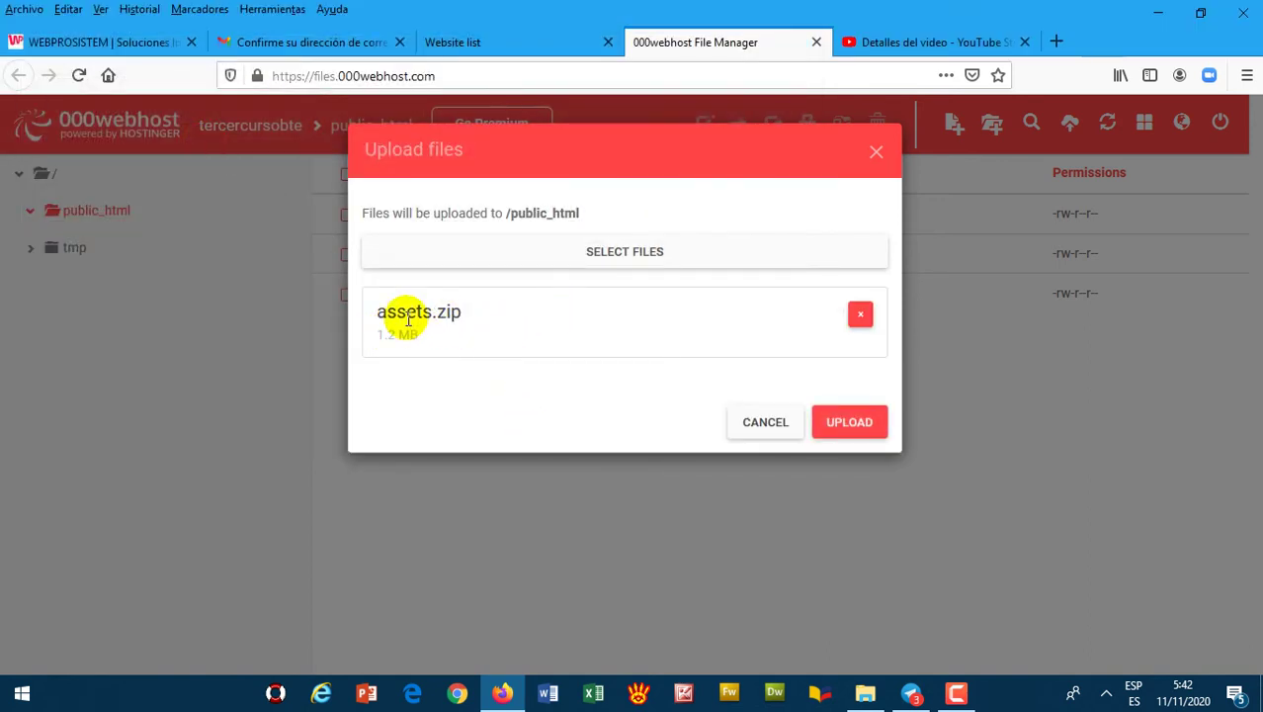
{"action": "left_click", "coordinate": [835, 420]}
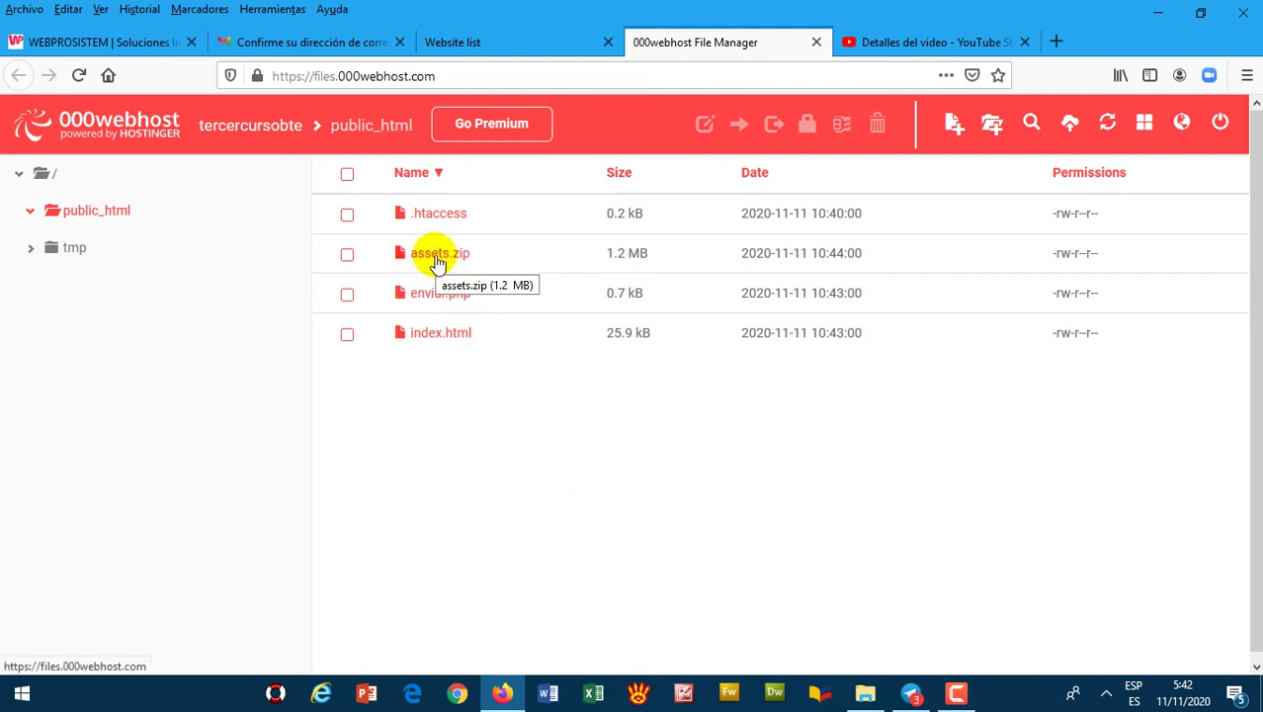
Extract the uploaded assets.zip into a folder named assets and delete the archive from public_html
{"action": "left_click", "coordinate": [438, 259]}
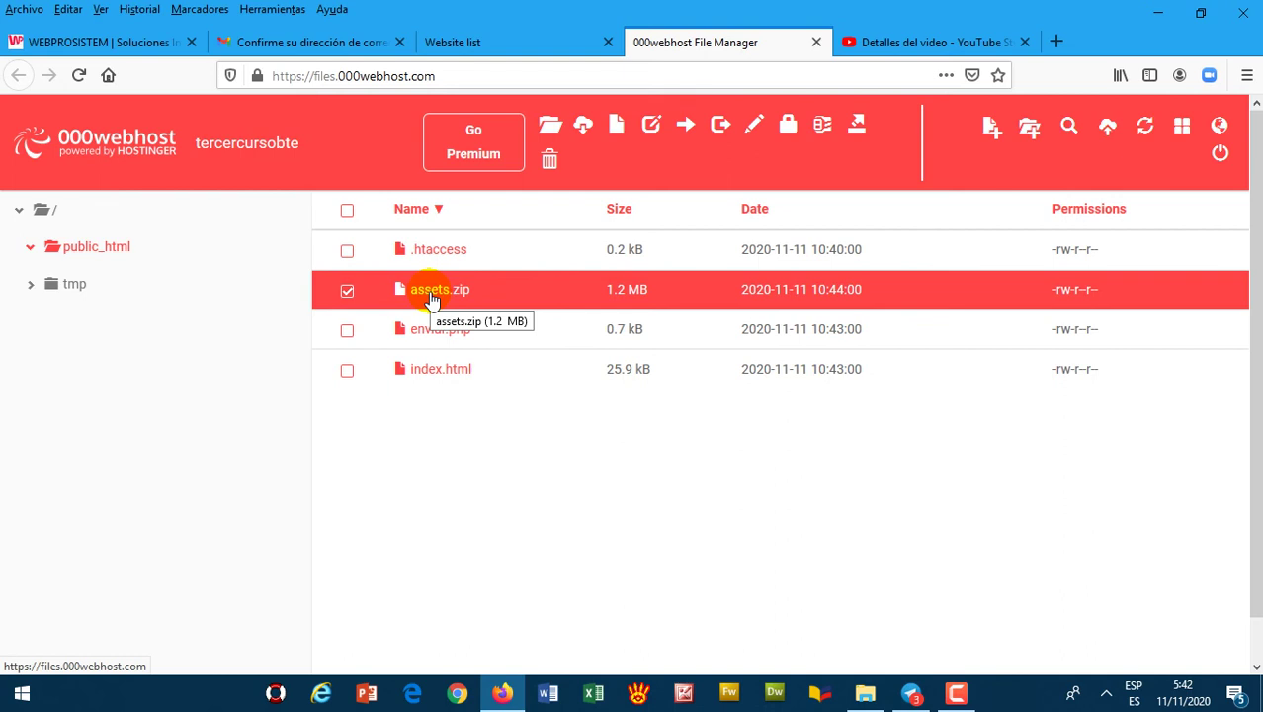
{"action": "right_click", "coordinate": [431, 299]}
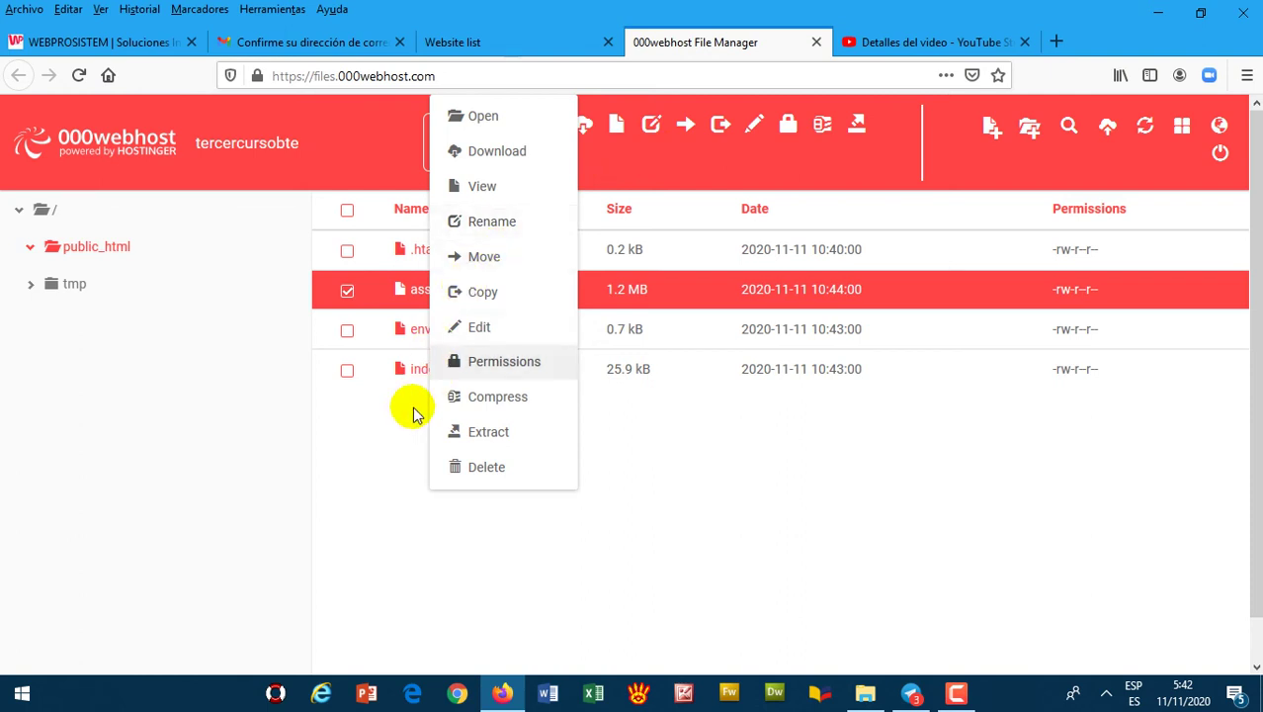
{"action": "left_click", "coordinate": [495, 436]}
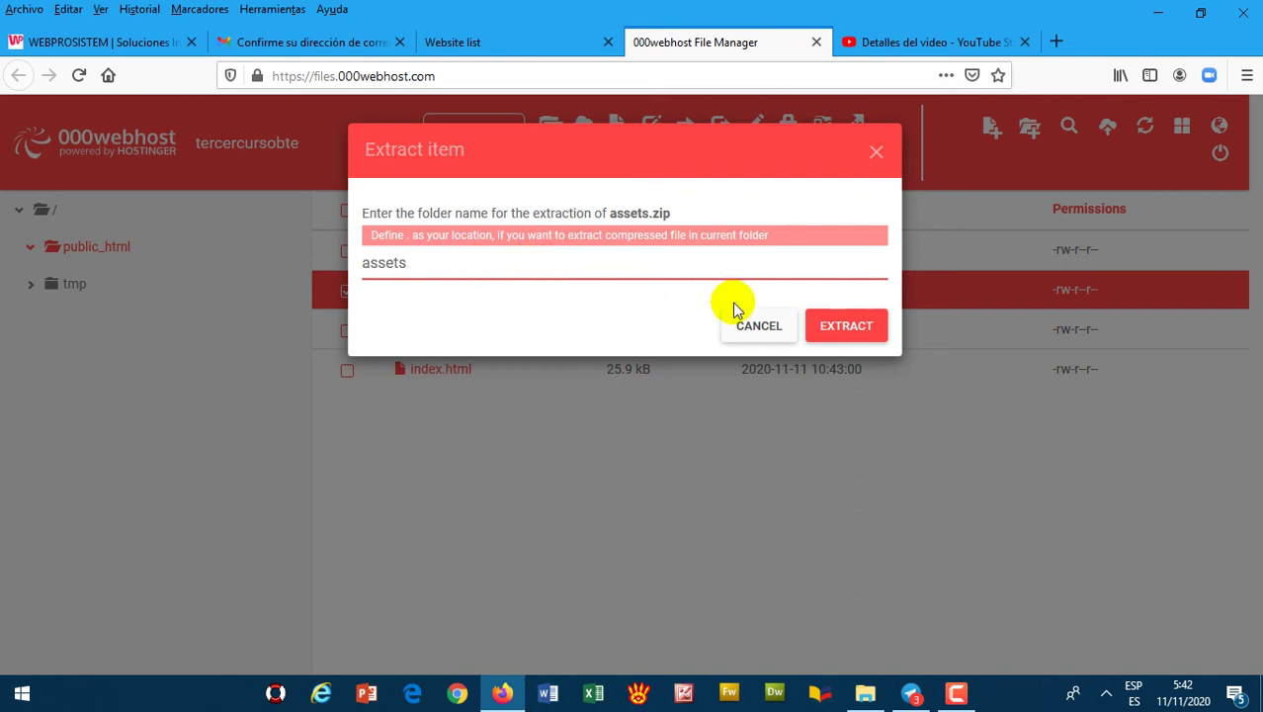
{"action": "left_click", "coordinate": [846, 326]}
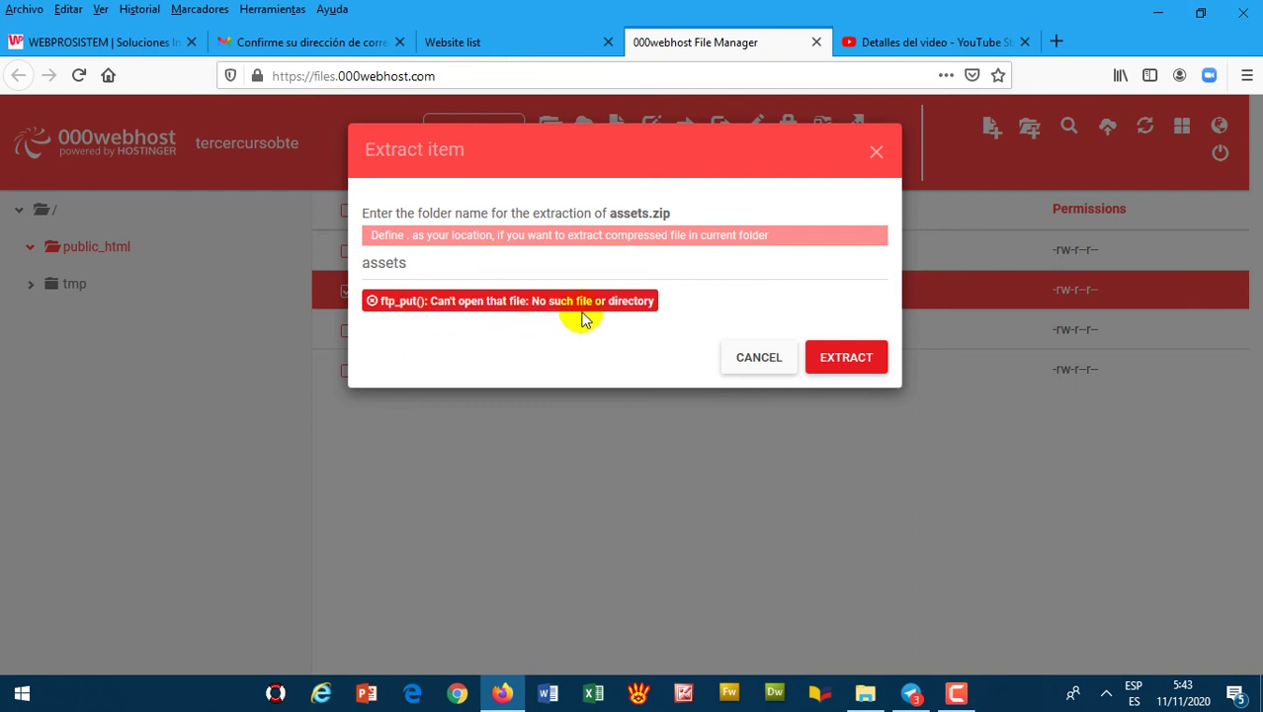
{"action": "left_click", "coordinate": [761, 357]}
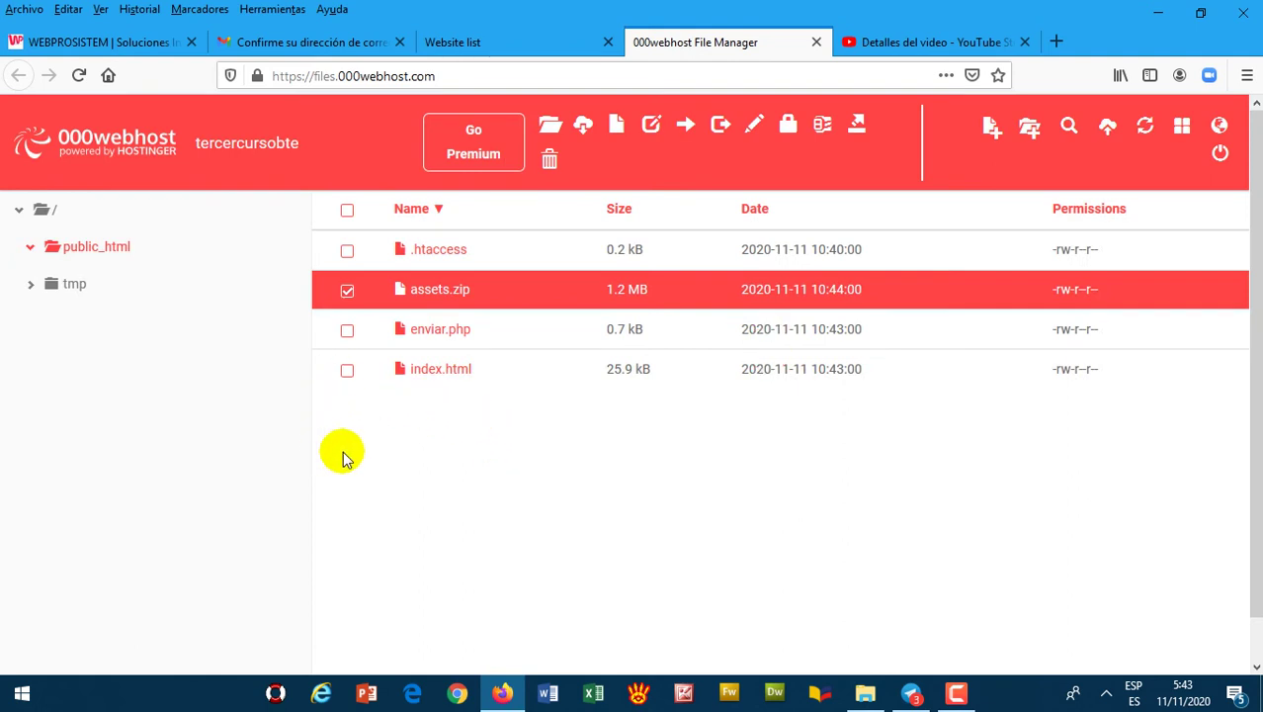
{"action": "left_click", "coordinate": [549, 165]}
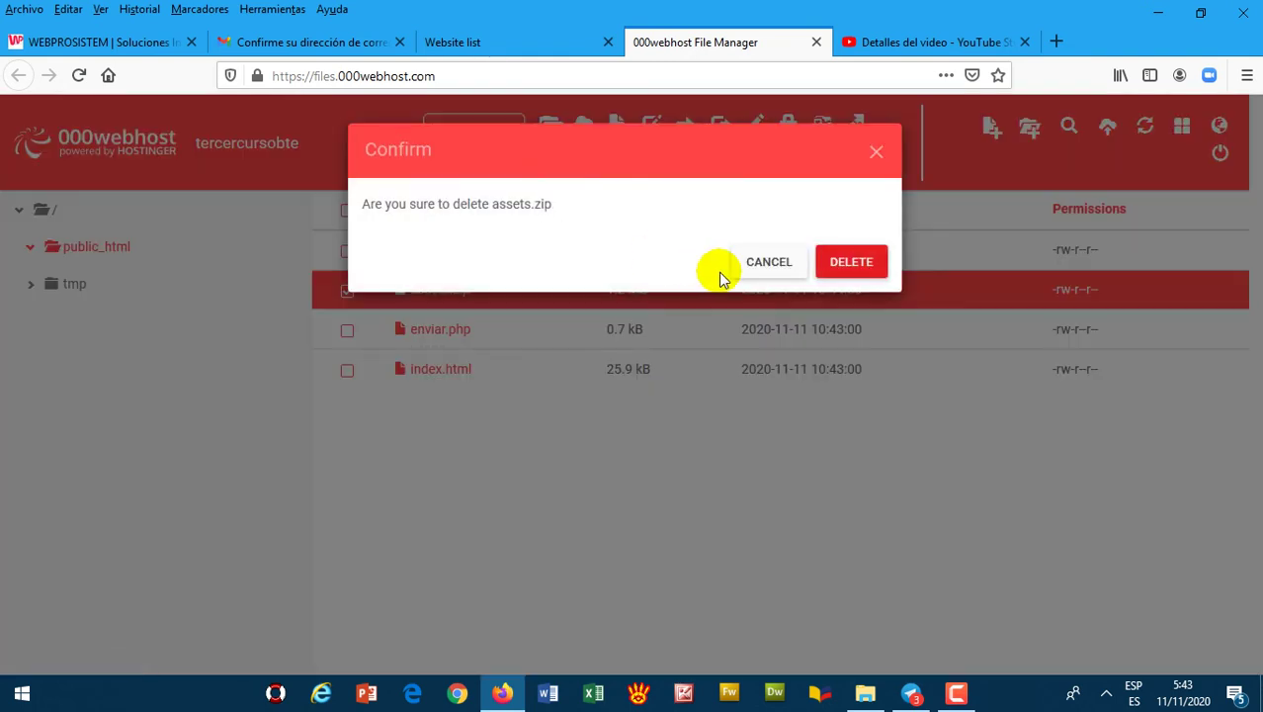
{"action": "left_click", "coordinate": [852, 263]}
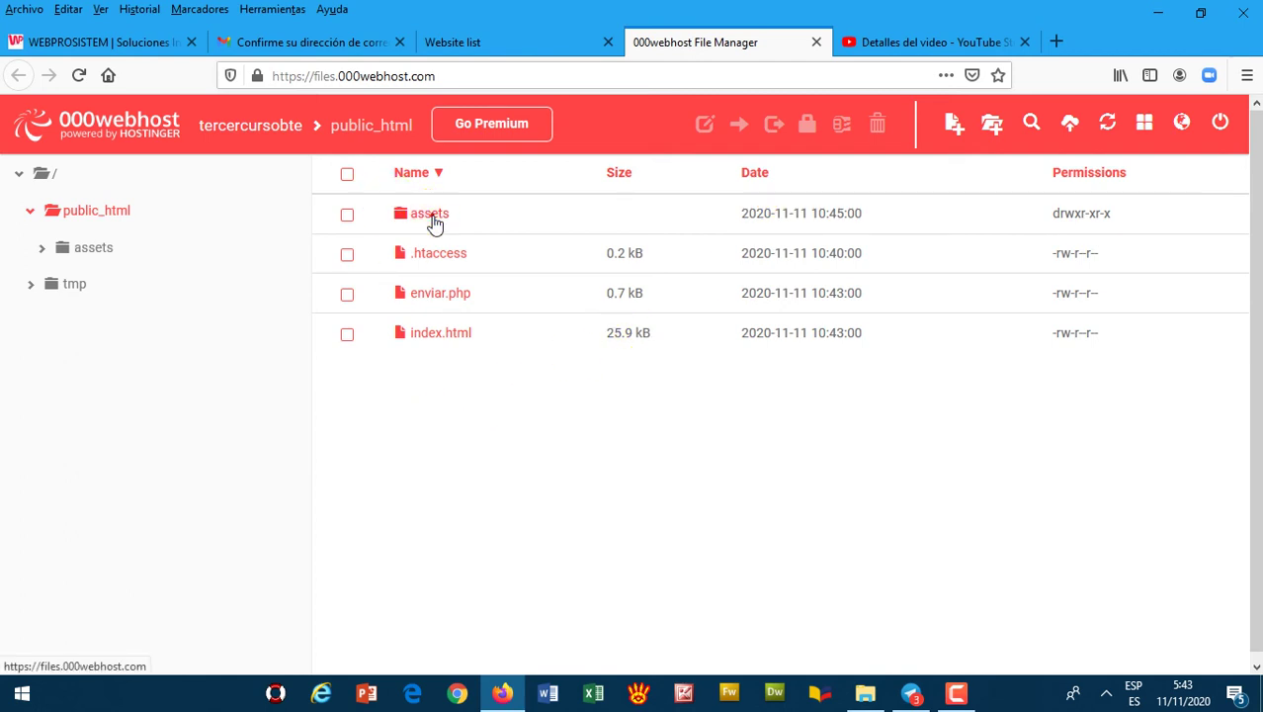
Delete the extracted assets folder from public_html and create a new folder named assets in its place
{"action": "left_click", "coordinate": [433, 217]}
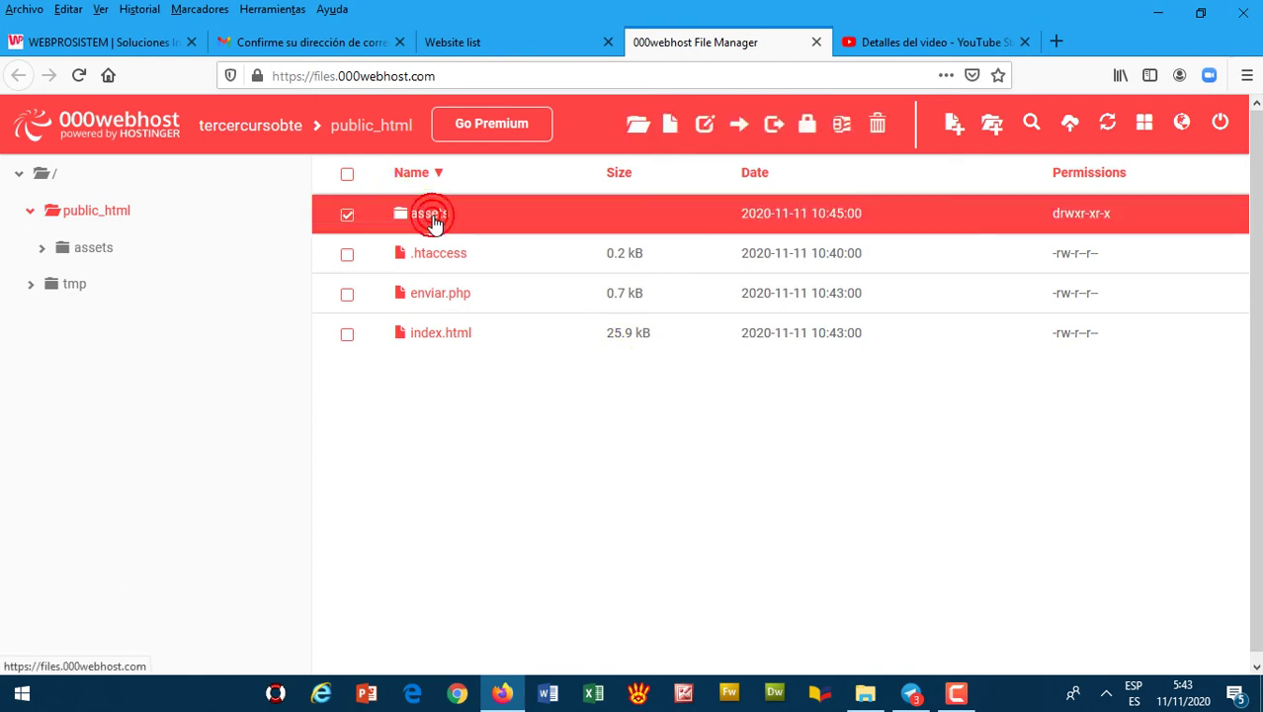
{"action": "left_click", "coordinate": [882, 130]}
{"action": "left_click", "coordinate": [852, 263]}
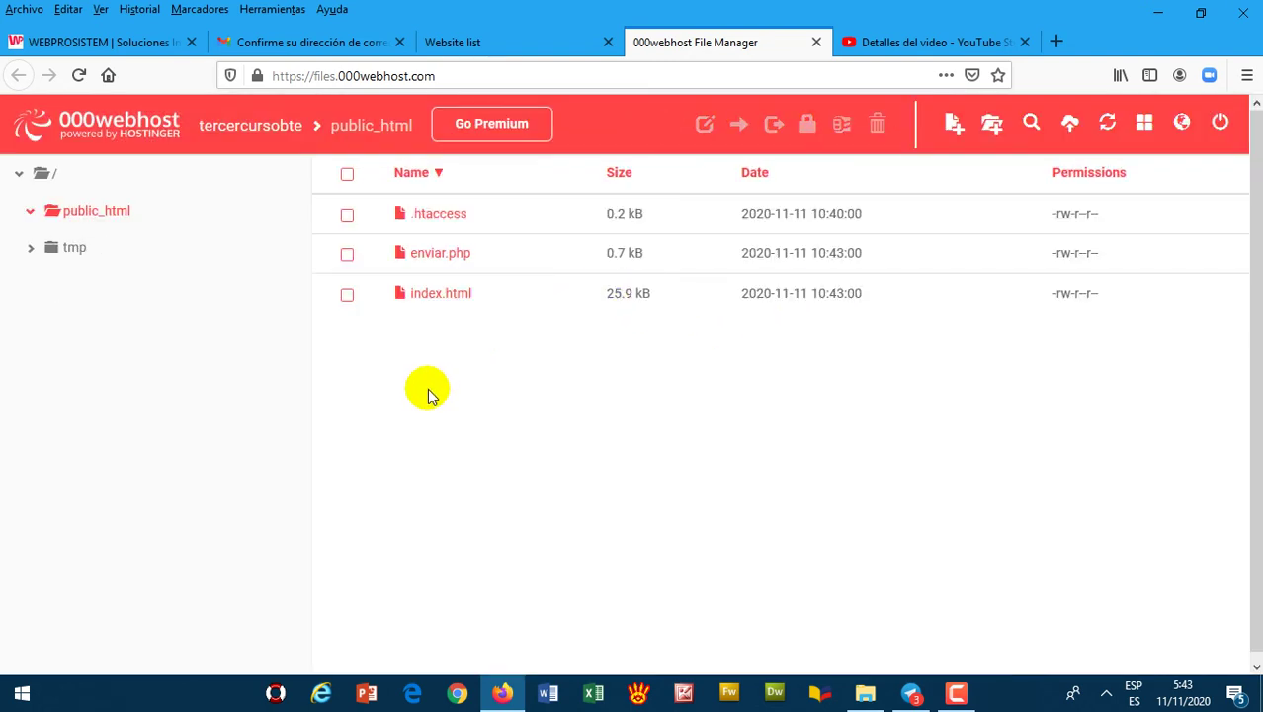
{"action": "left_click", "coordinate": [993, 127]}
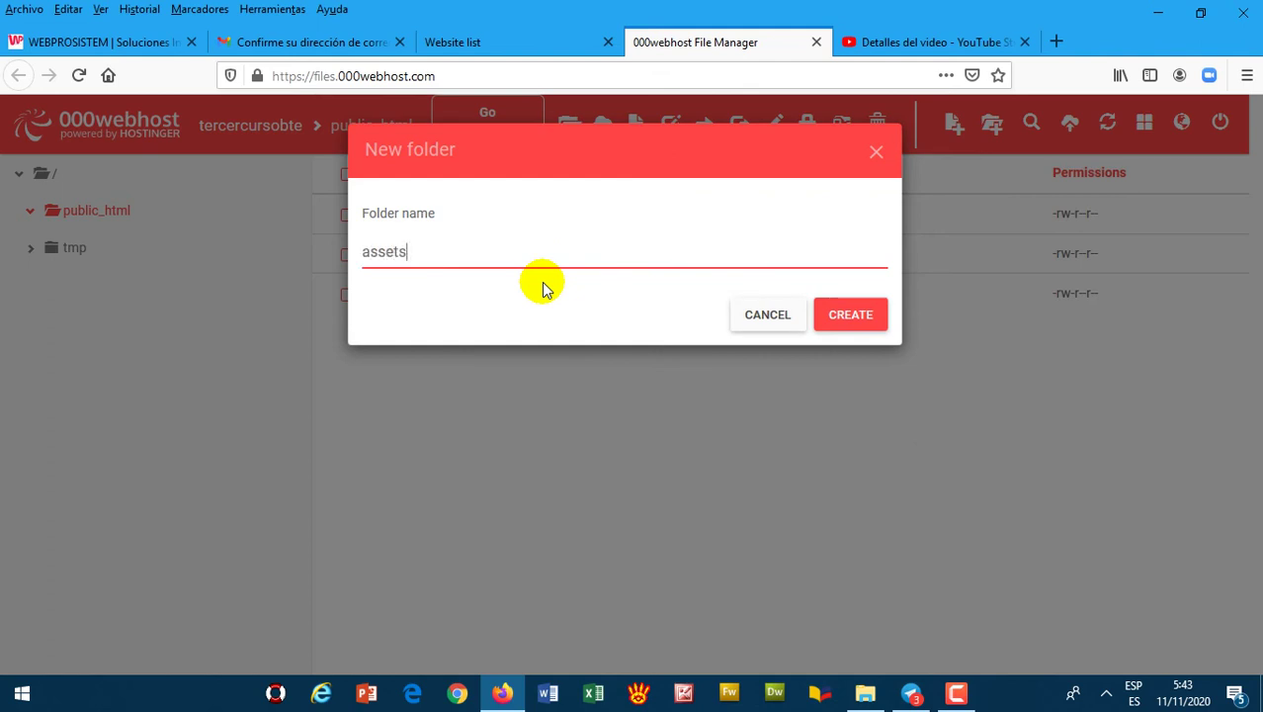
{"action": "type", "text": "assets"}
{"action": "left_click", "coordinate": [852, 316]}
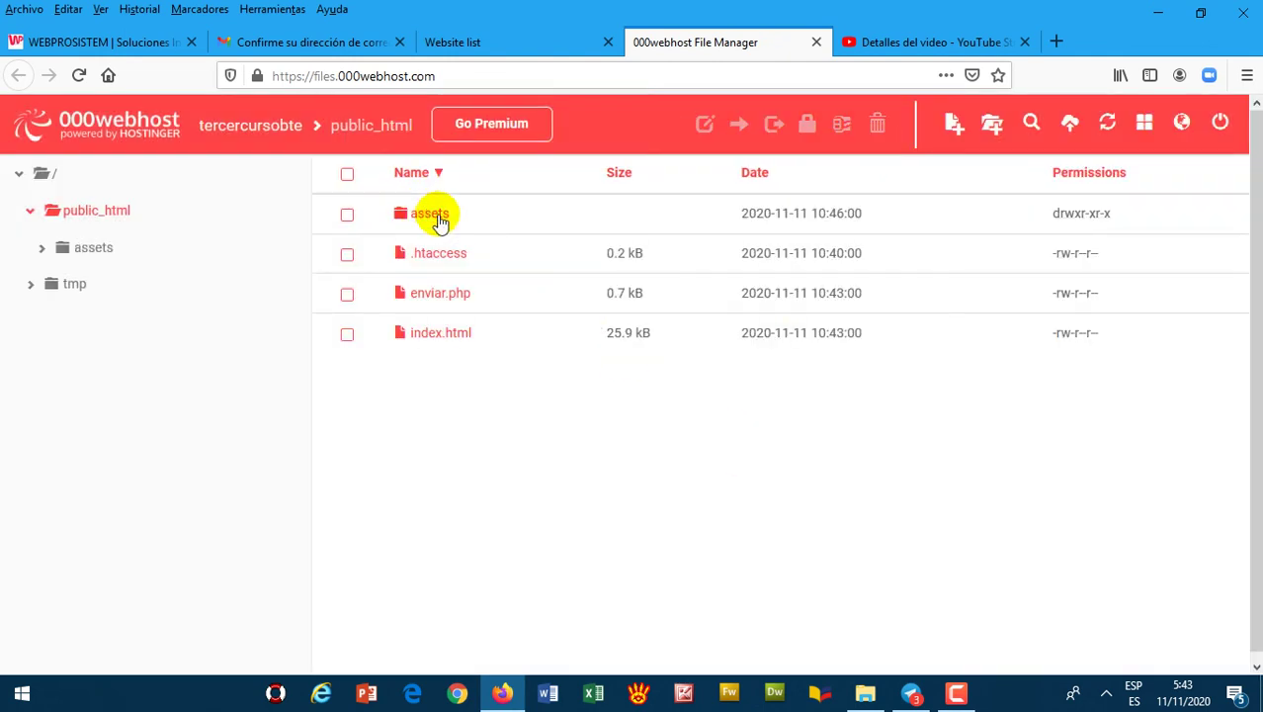
Open the new assets folder and create three subfolders named img, js and css inside it
{"action": "double_click", "coordinate": [439, 219]}
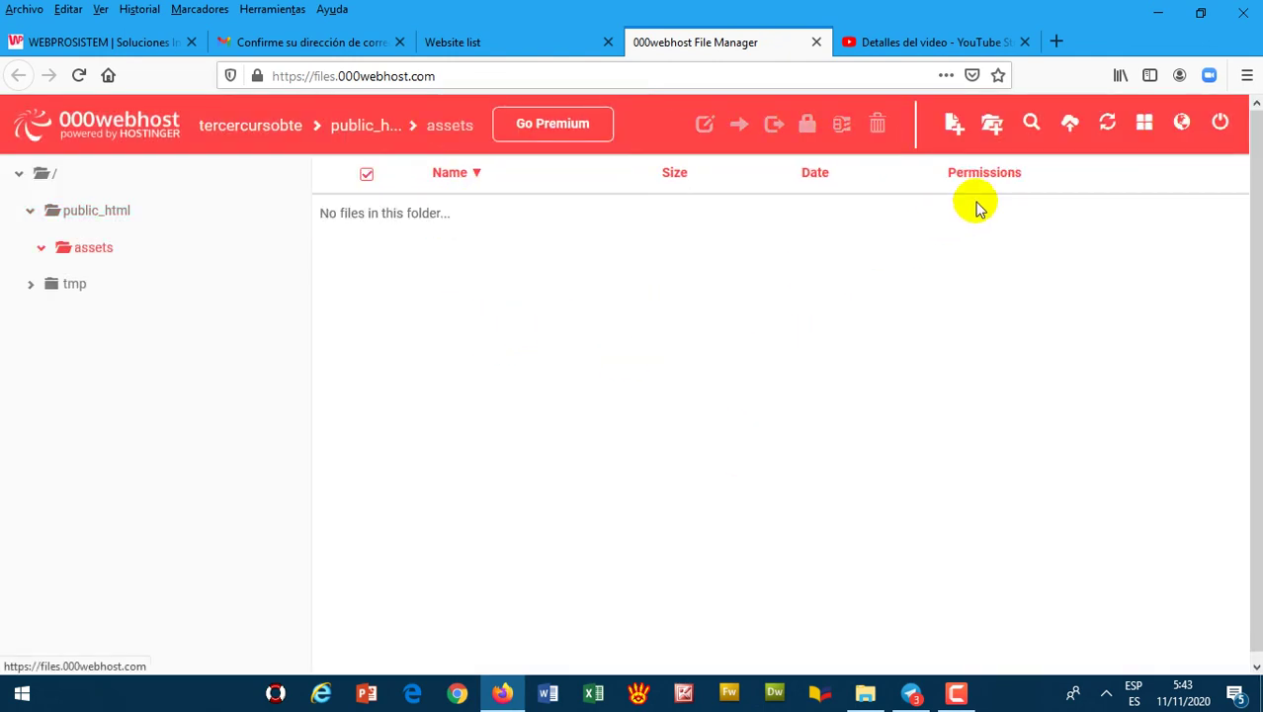
{"action": "left_click", "coordinate": [992, 123]}
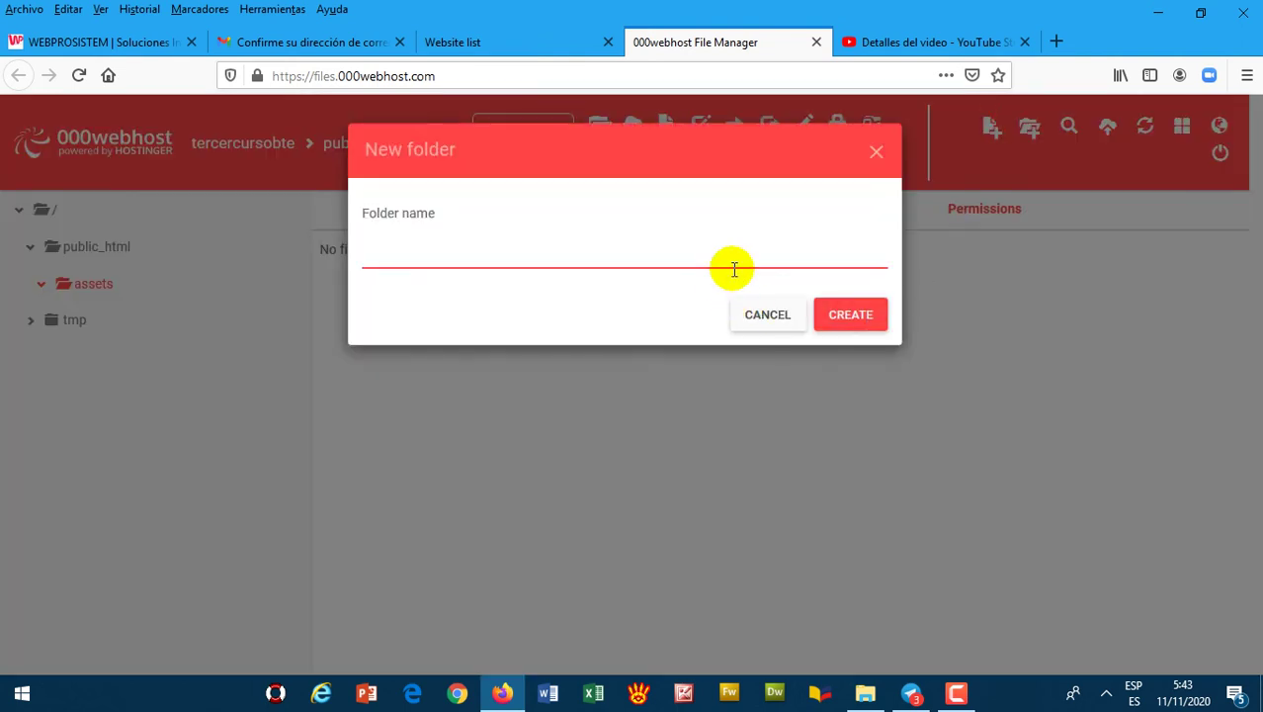
{"action": "key", "text": "Return"}
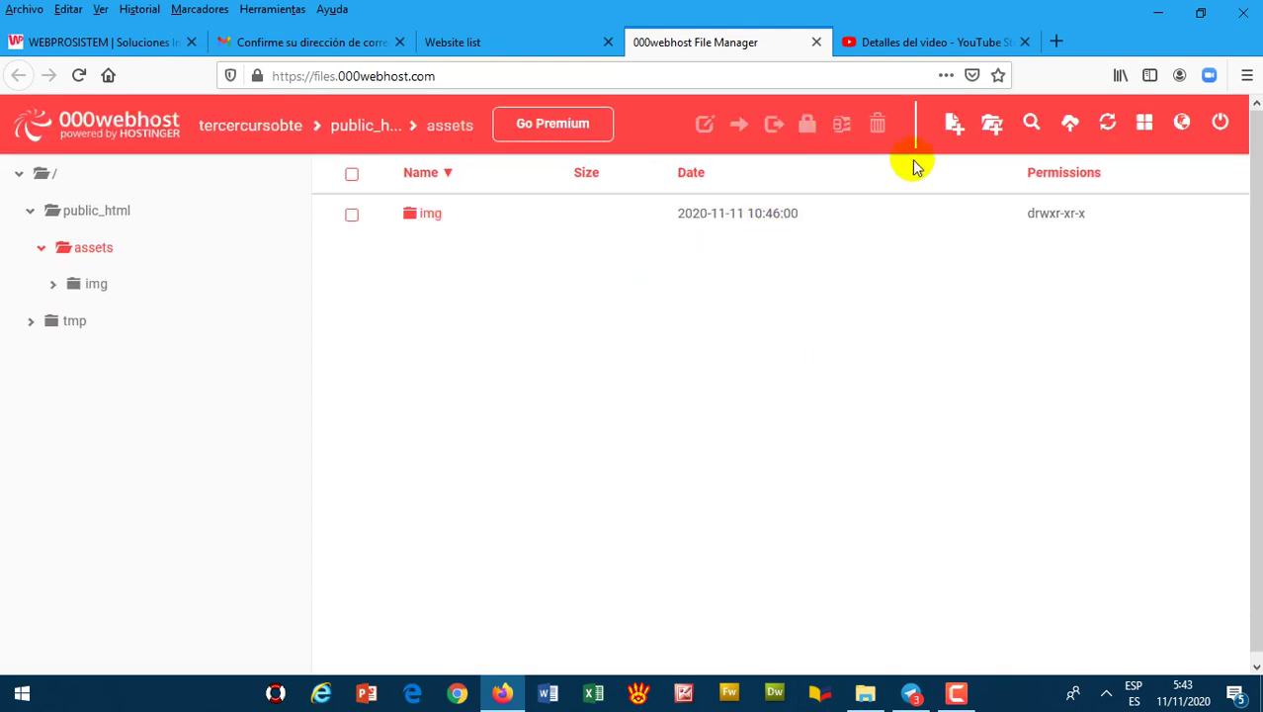
{"action": "left_click", "coordinate": [993, 123]}
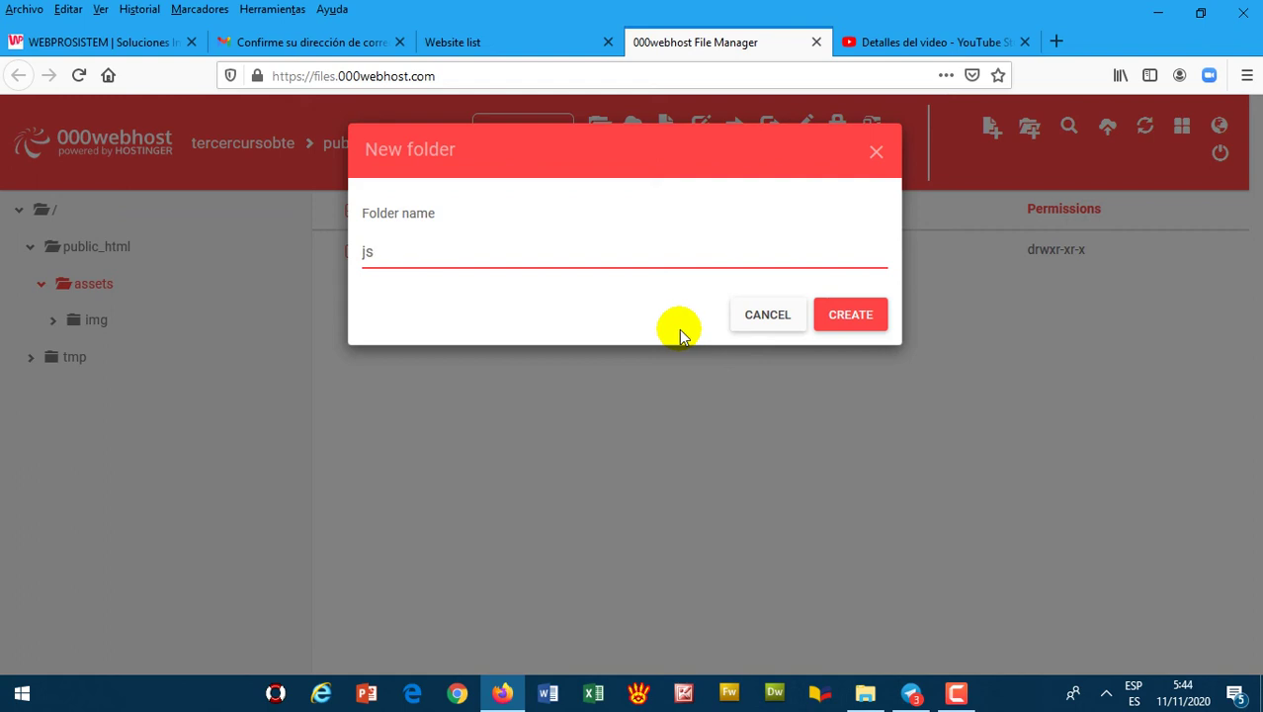
{"action": "left_click", "coordinate": [850, 314]}
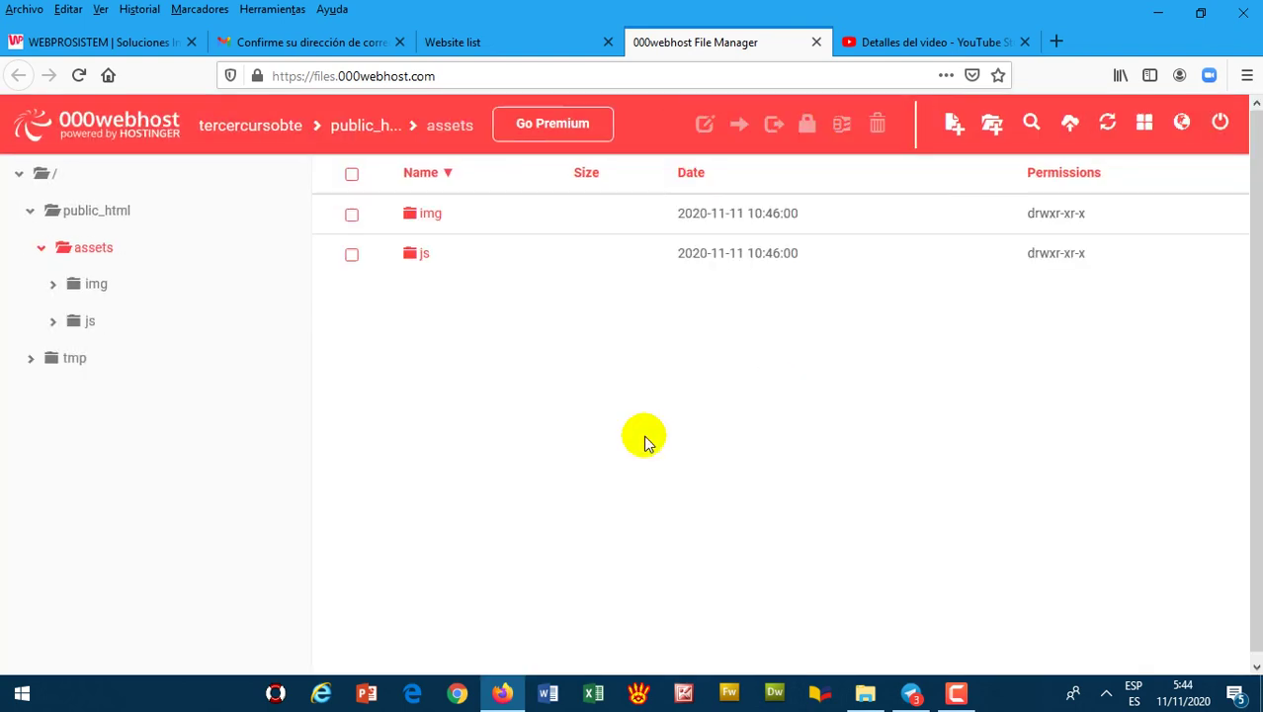
{"action": "left_click", "coordinate": [994, 127]}
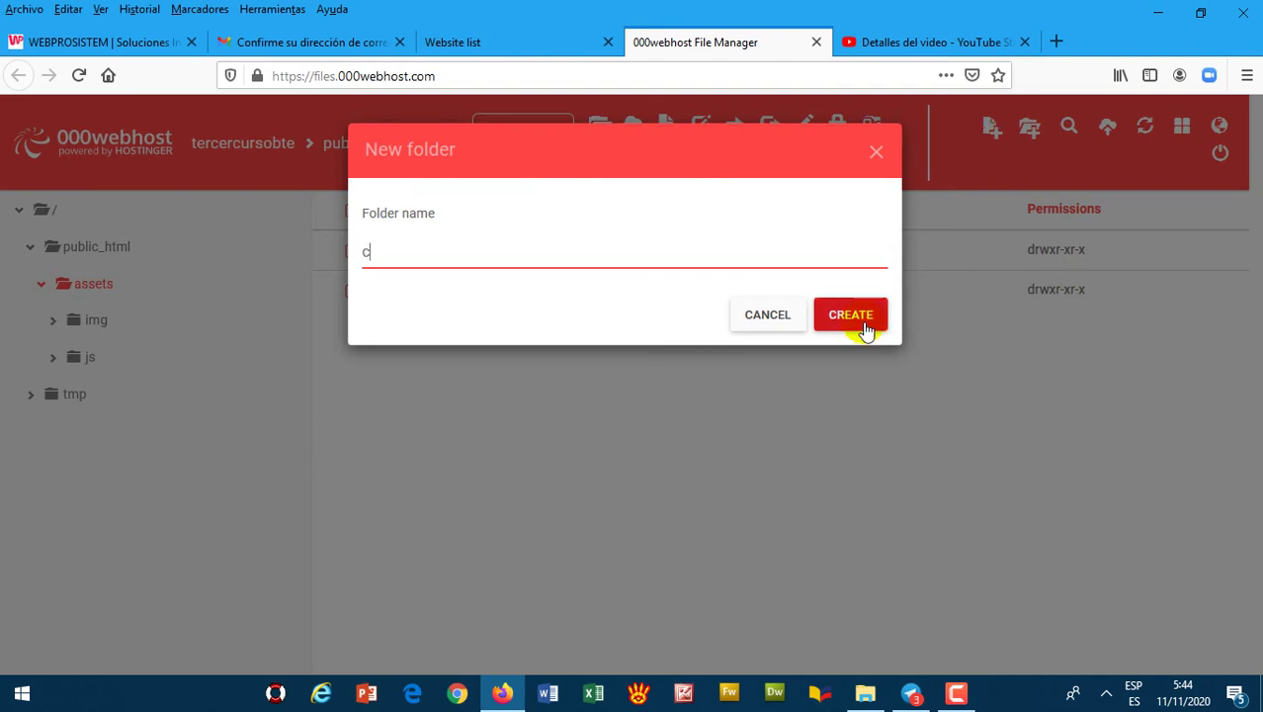
{"action": "left_click", "coordinate": [862, 324]}
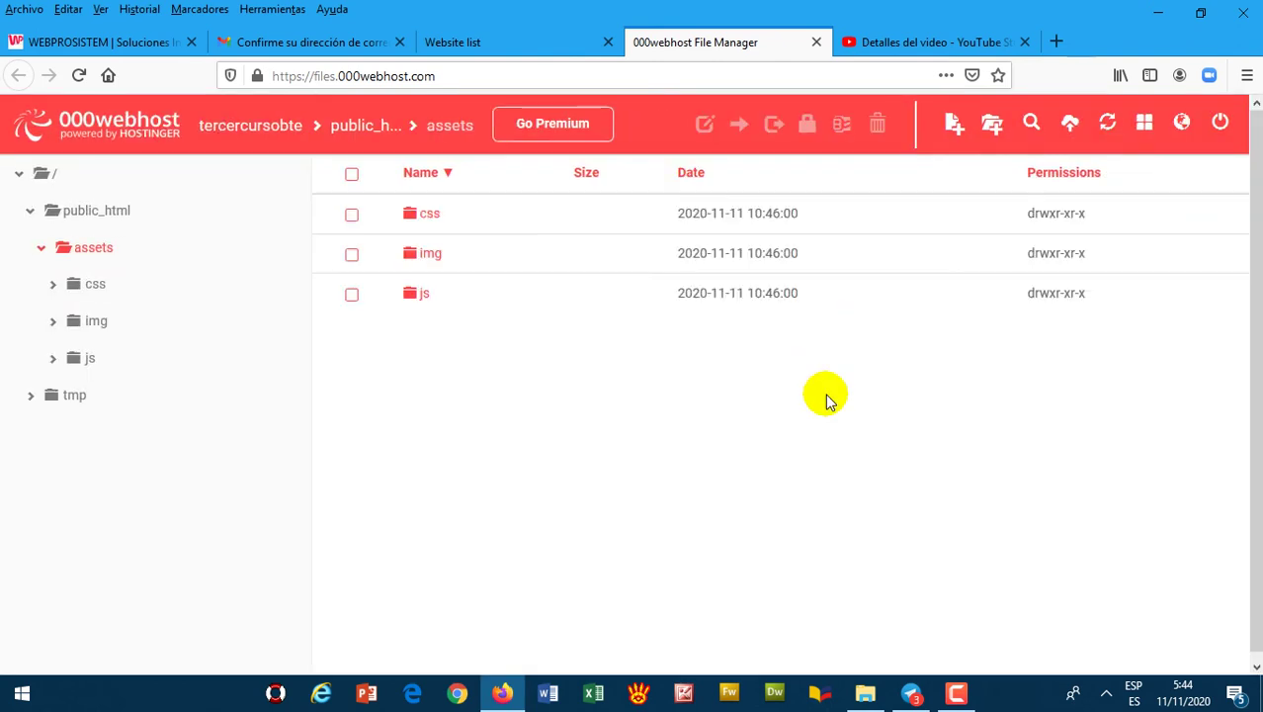
Create a fonts subfolder in the server's assets folder, checking its name against the local web2 assets folder in File Explorer
{"action": "left_click", "coordinate": [991, 125]}
{"action": "left_click", "coordinate": [697, 377]}
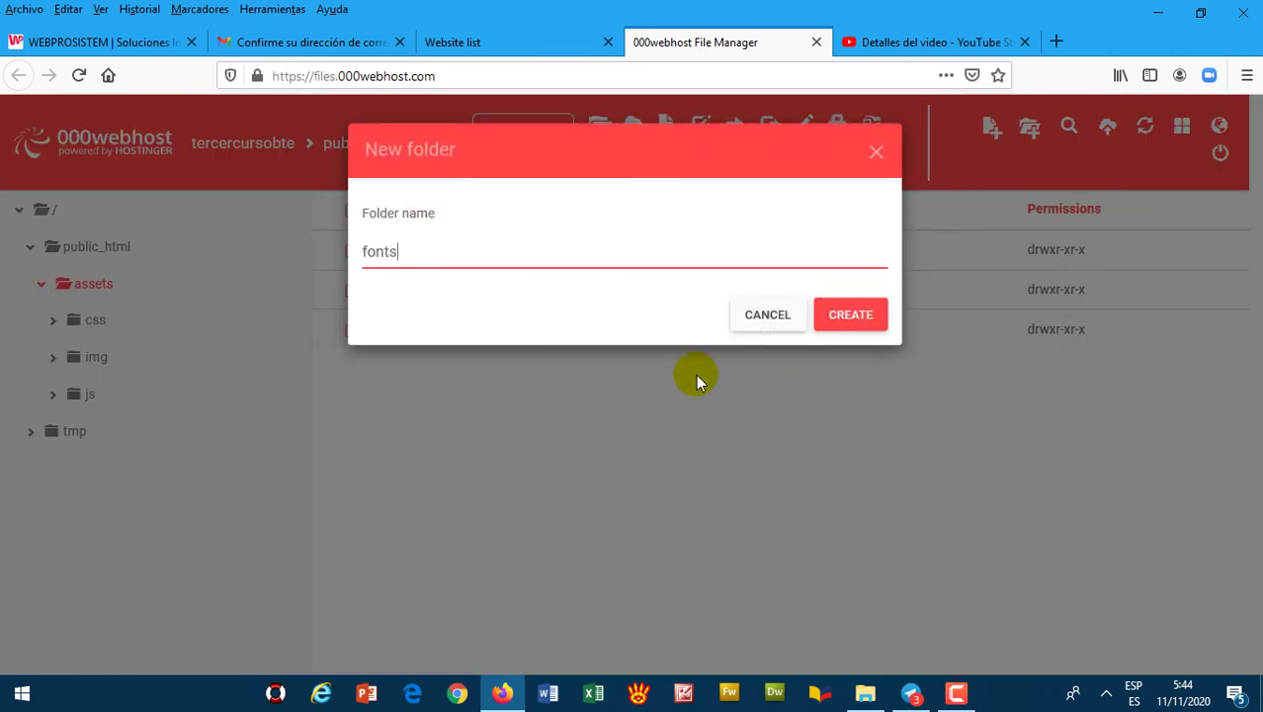
{"action": "left_click", "coordinate": [865, 691]}
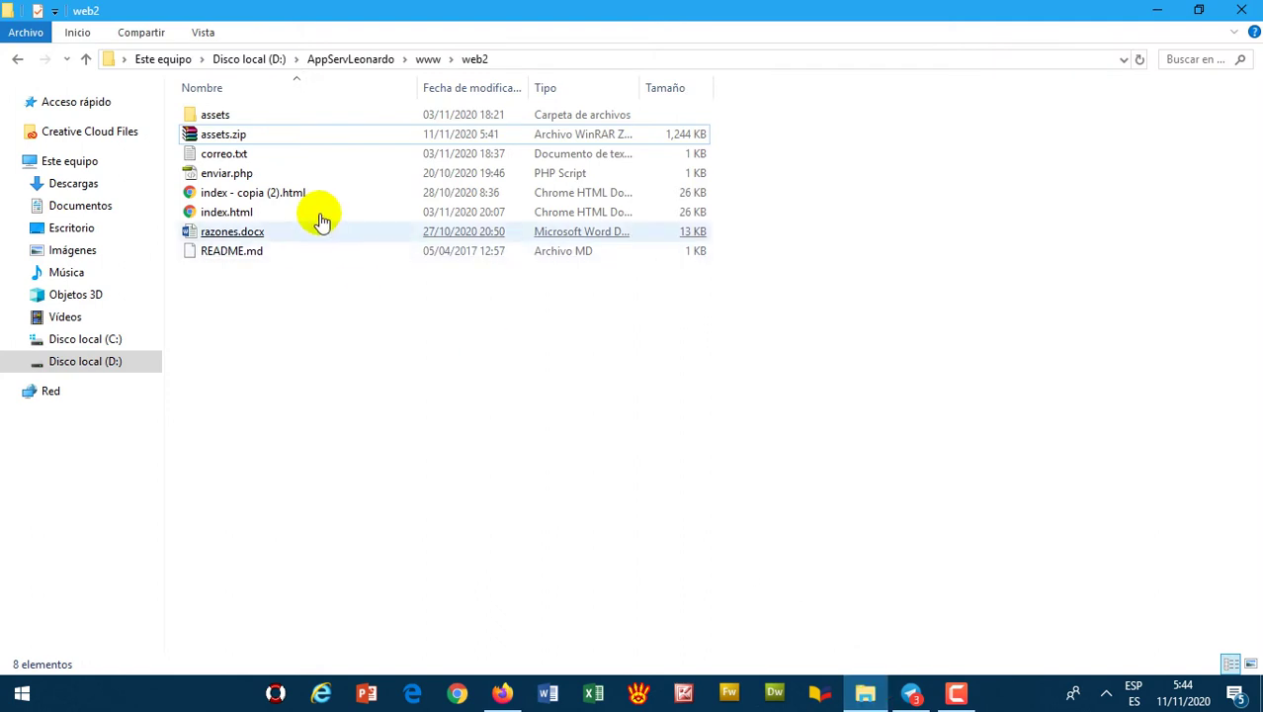
{"action": "left_click", "coordinate": [225, 118]}
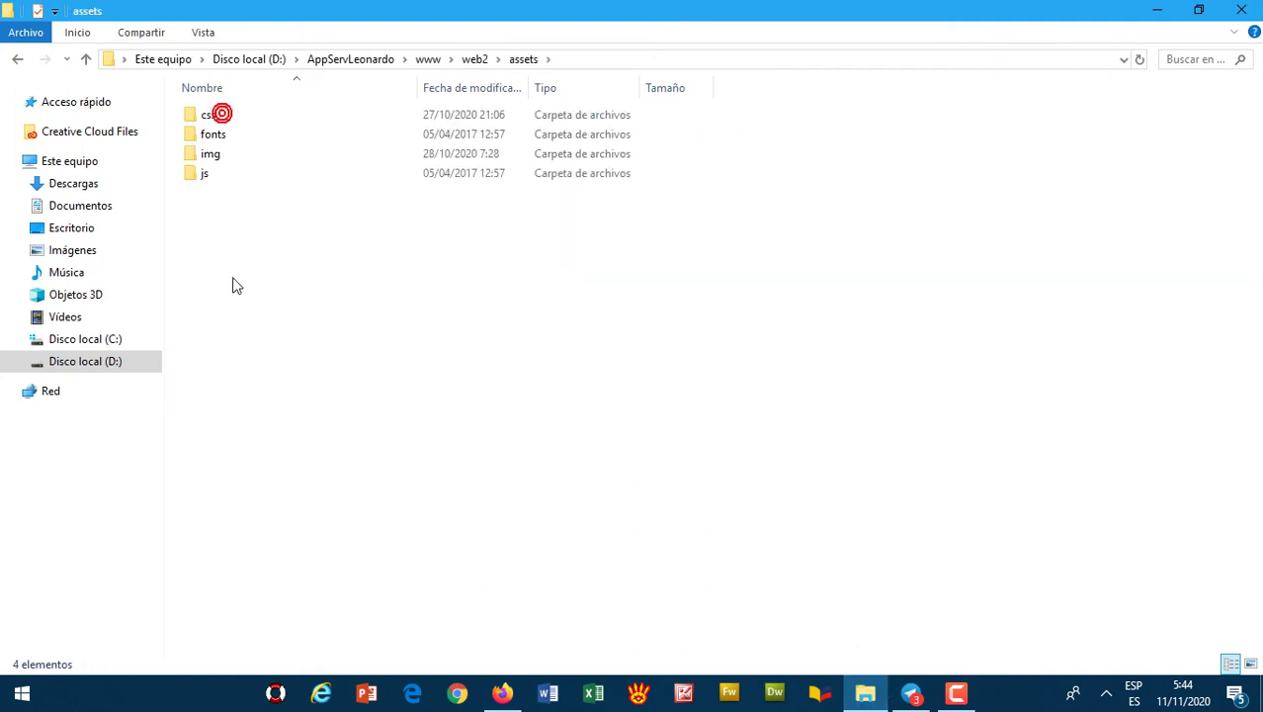
{"action": "left_click", "coordinate": [219, 133]}
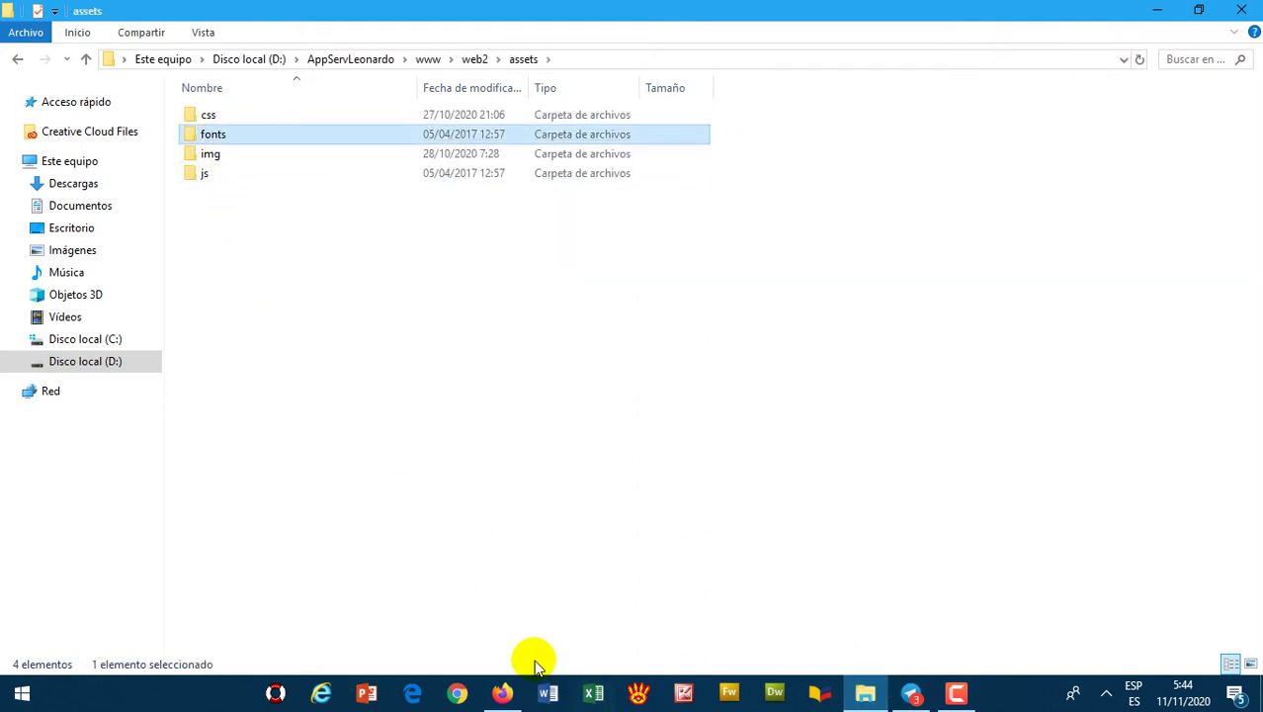
{"action": "left_click", "coordinate": [504, 691]}
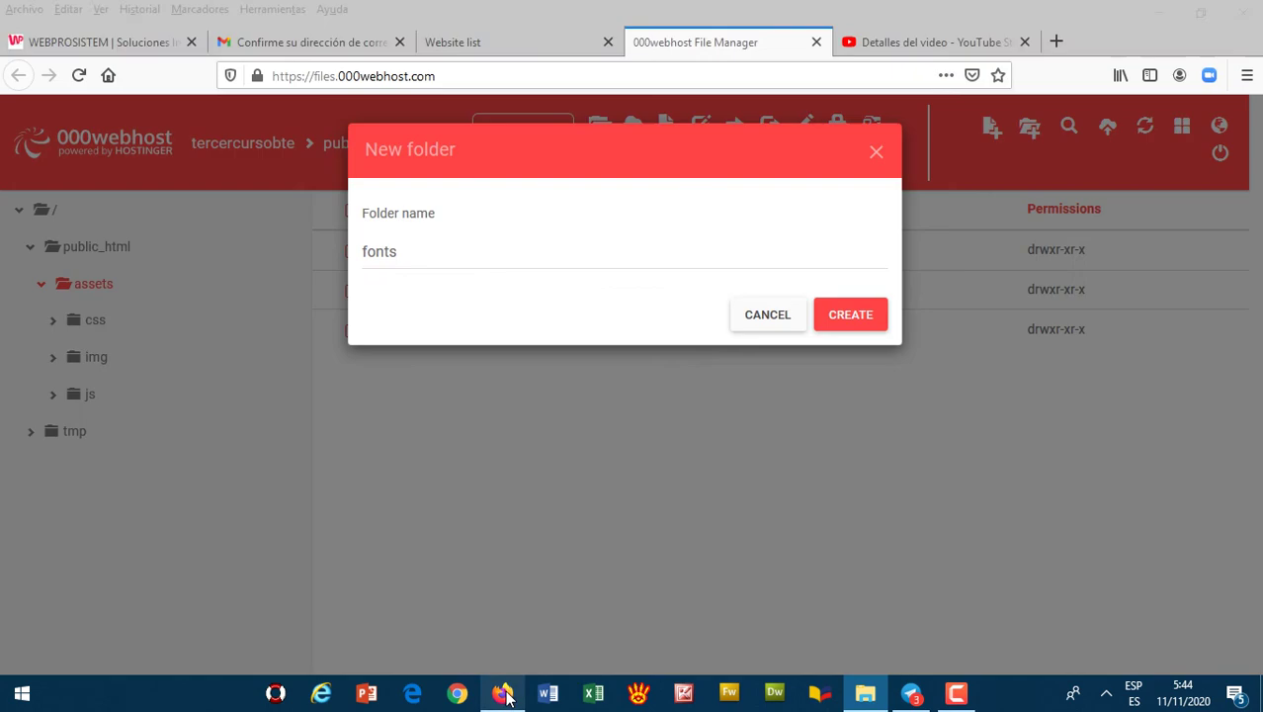
{"action": "left_click", "coordinate": [846, 332]}
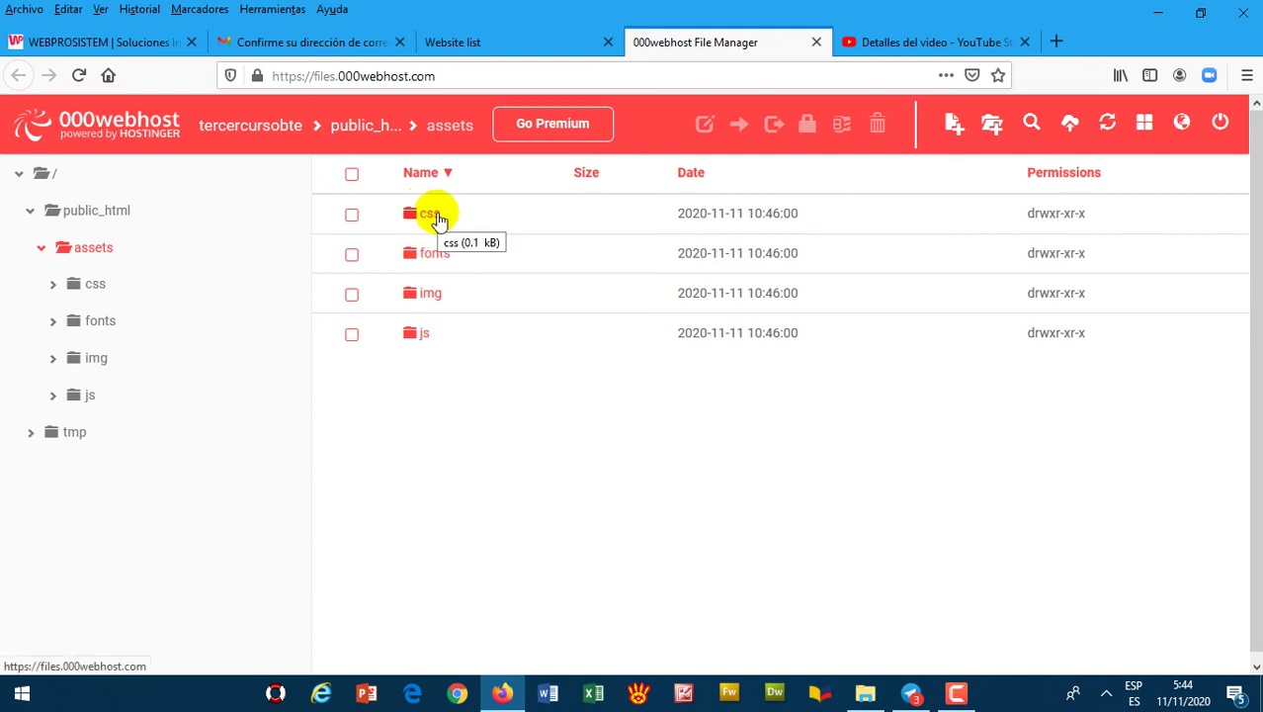
Upload bootstrap.min.css, responsive.css and style.css from the local web2 assets css folder to public_html/assets/css
{"action": "left_click", "coordinate": [438, 219]}
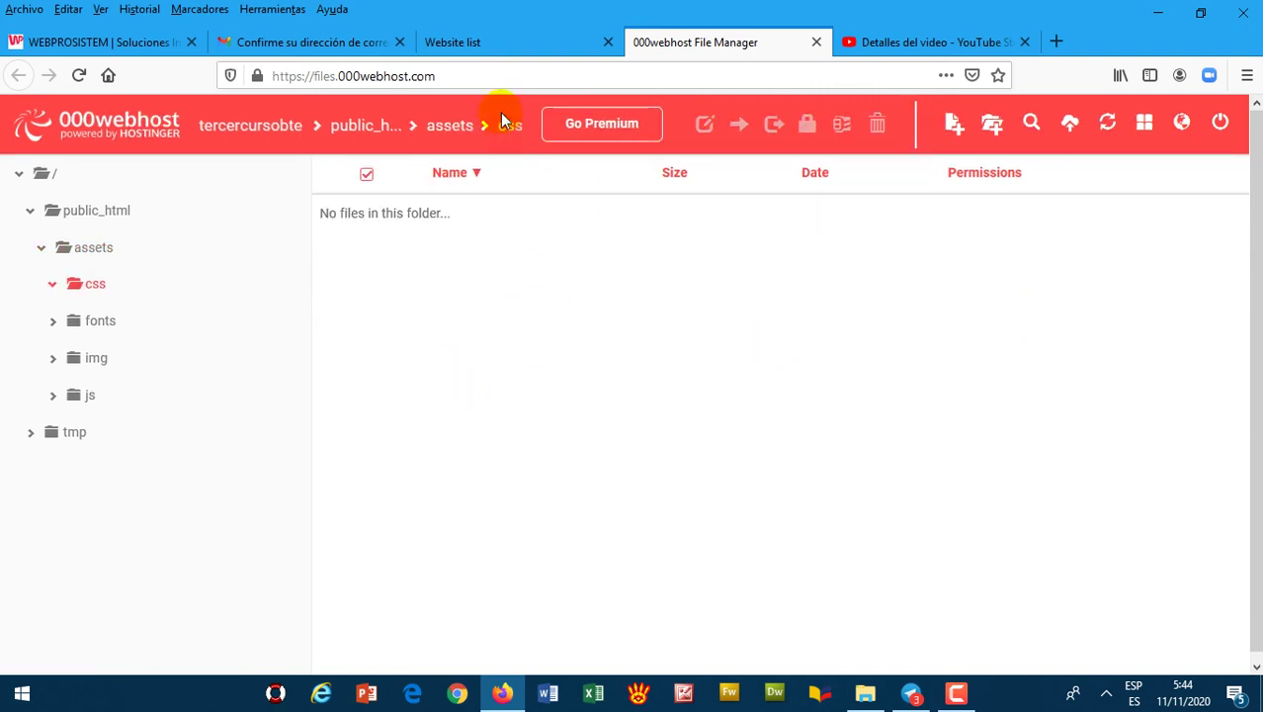
{"action": "left_click", "coordinate": [1066, 125]}
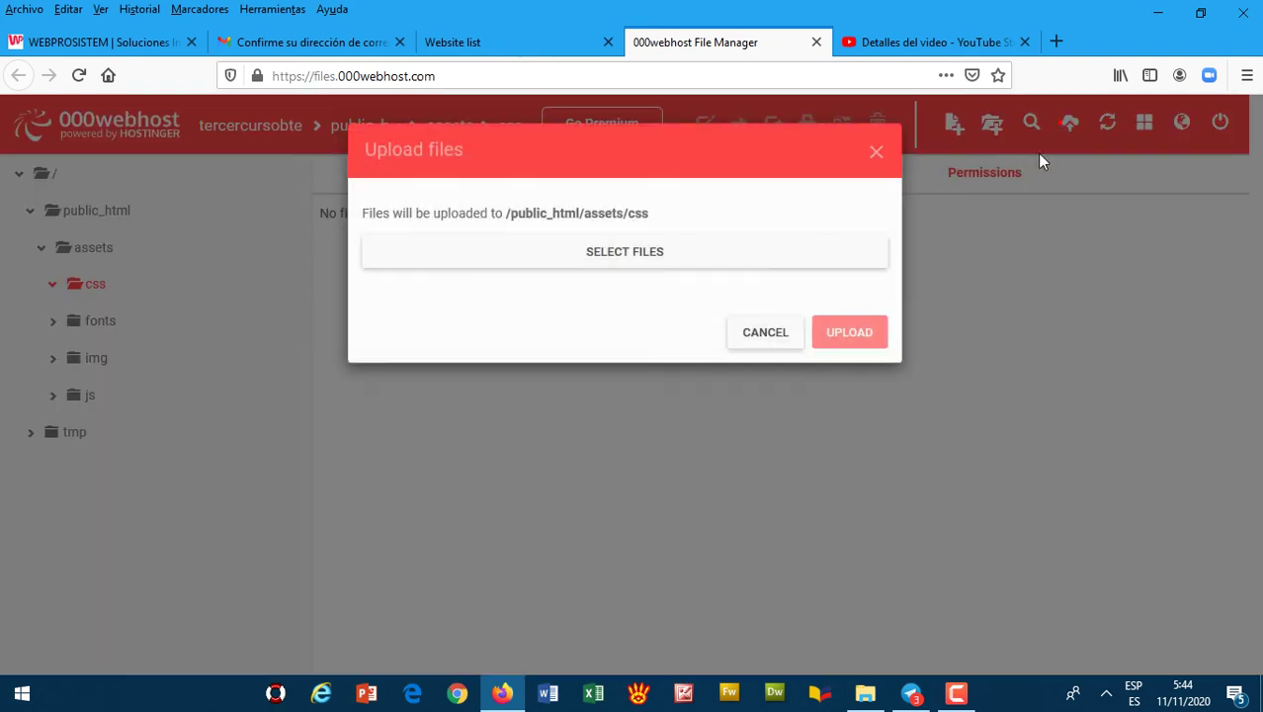
{"action": "left_click", "coordinate": [667, 253]}
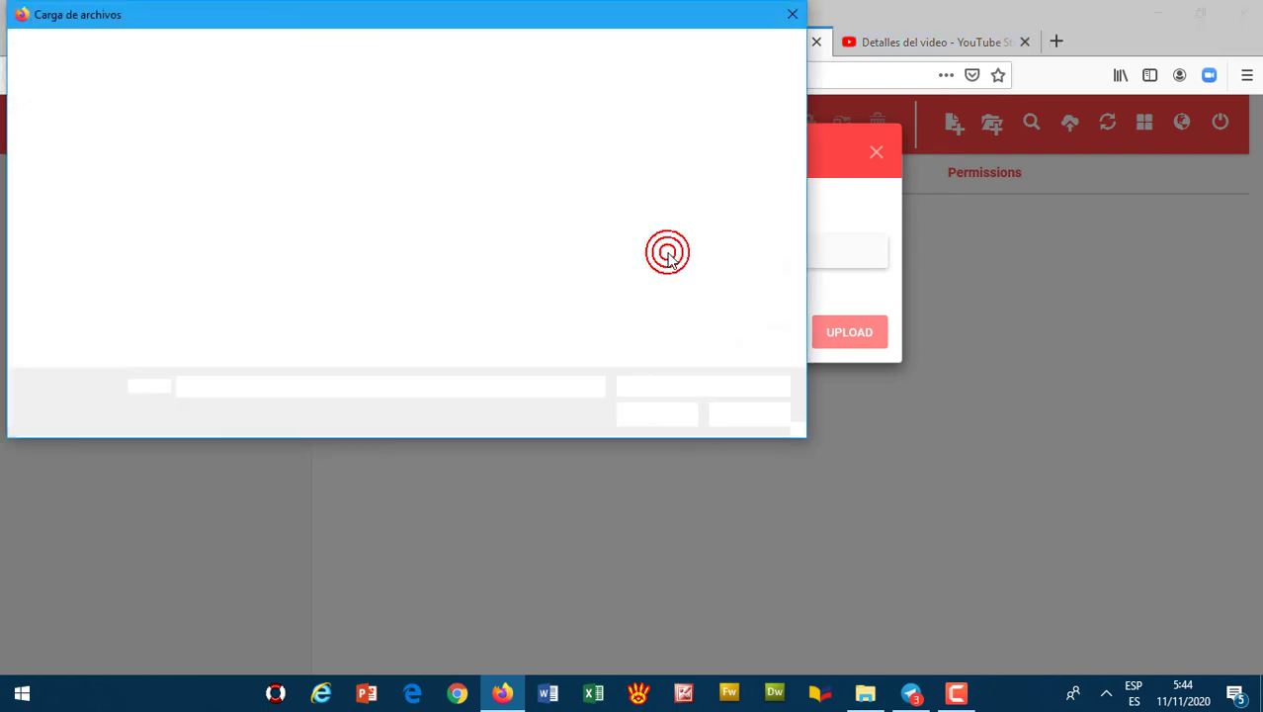
{"action": "double_click", "coordinate": [205, 132]}
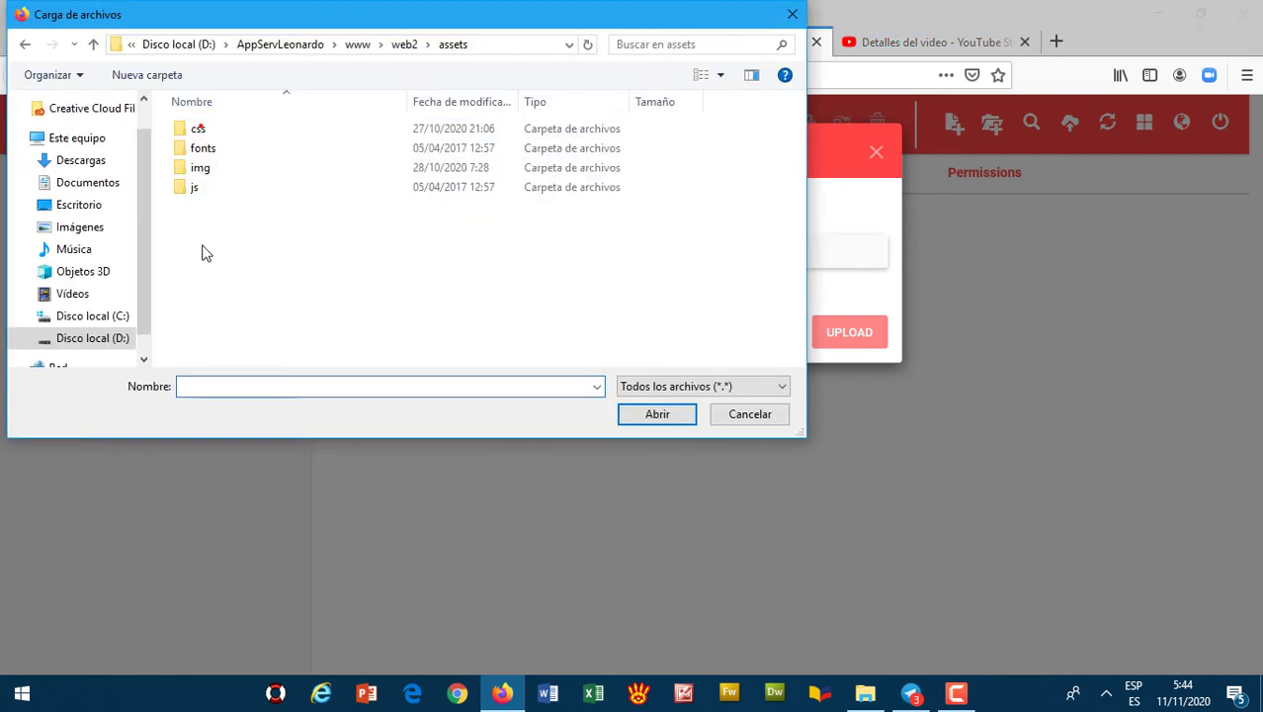
{"action": "left_click", "coordinate": [200, 132]}
{"action": "double_click", "coordinate": [201, 132]}
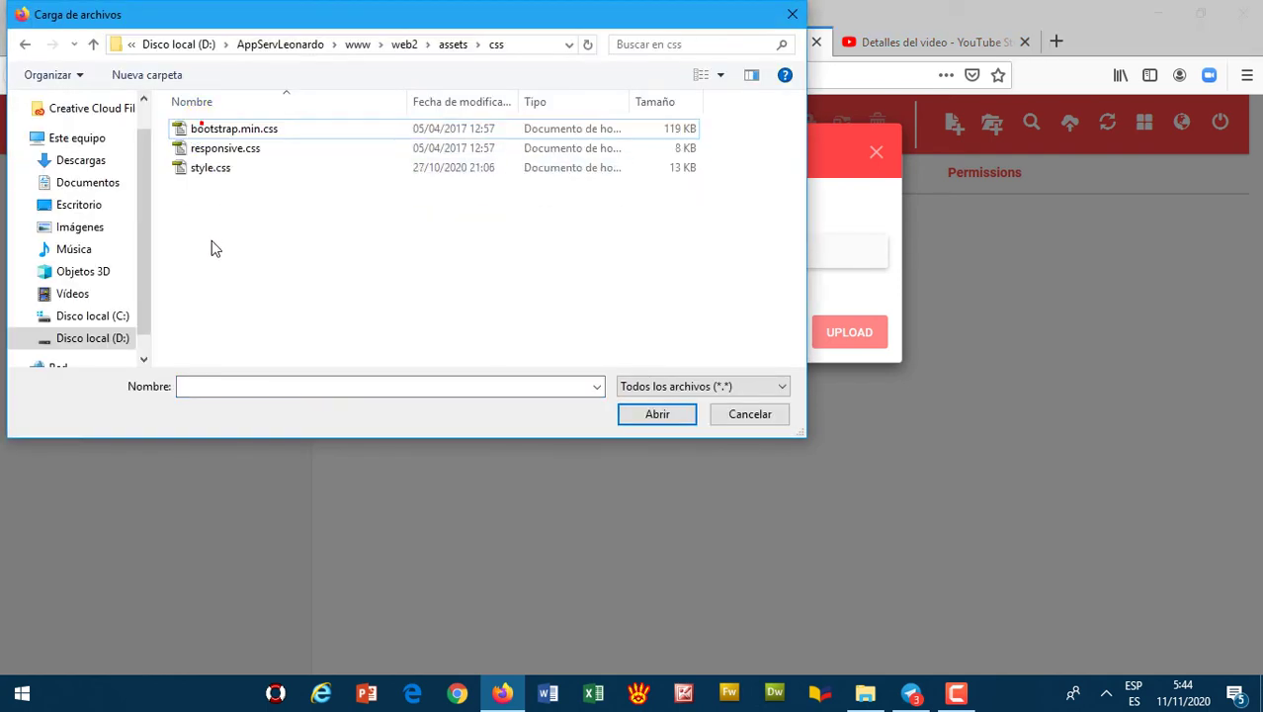
{"action": "left_click_drag", "start_coordinate": [173, 216], "coordinate": [288, 121]}
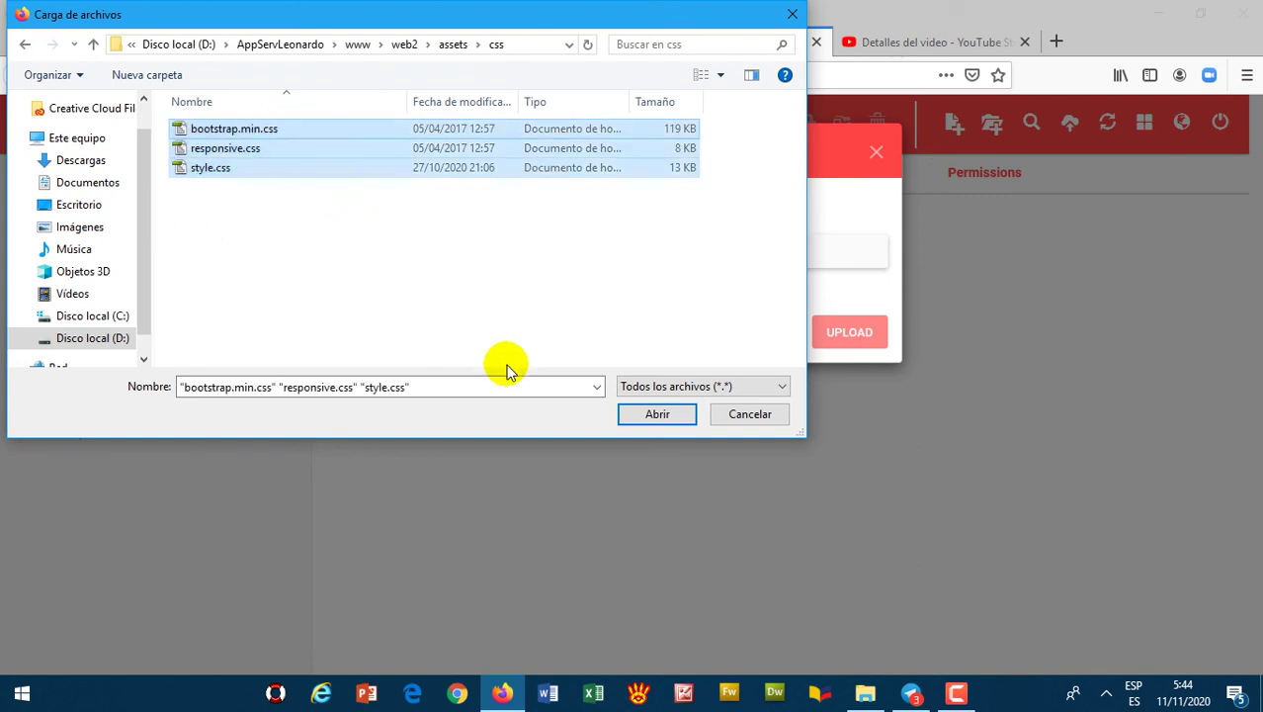
{"action": "left_click", "coordinate": [632, 414]}
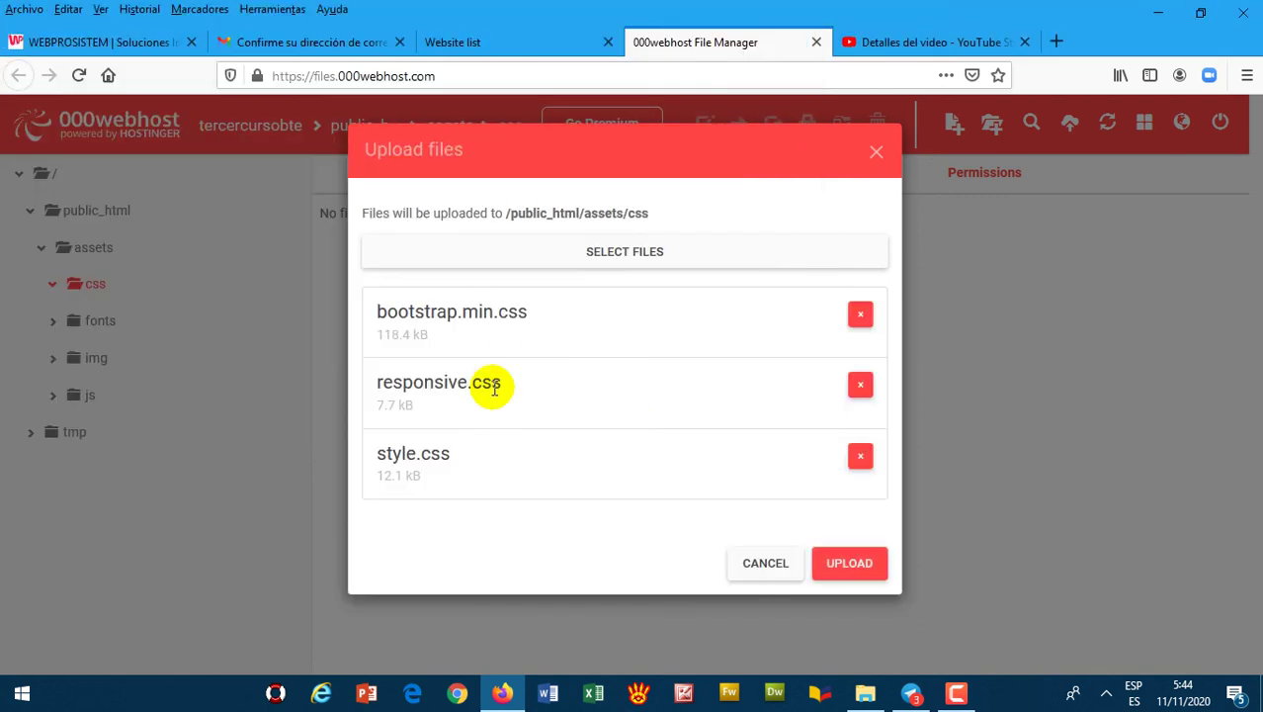
{"action": "left_click", "coordinate": [819, 563]}
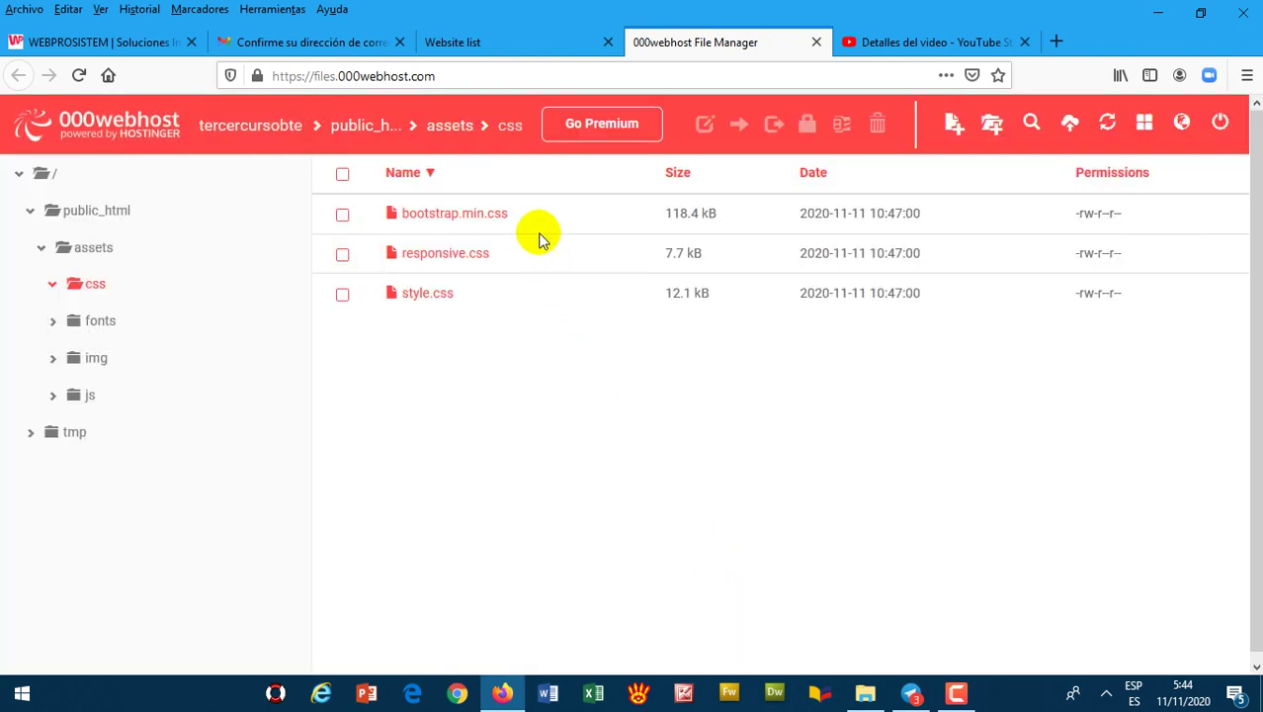
Upload all fontello and glyphicons-halflings-regular files from the local web2 assets fonts folder to public_html/assets/fonts
{"action": "left_click", "coordinate": [450, 127]}
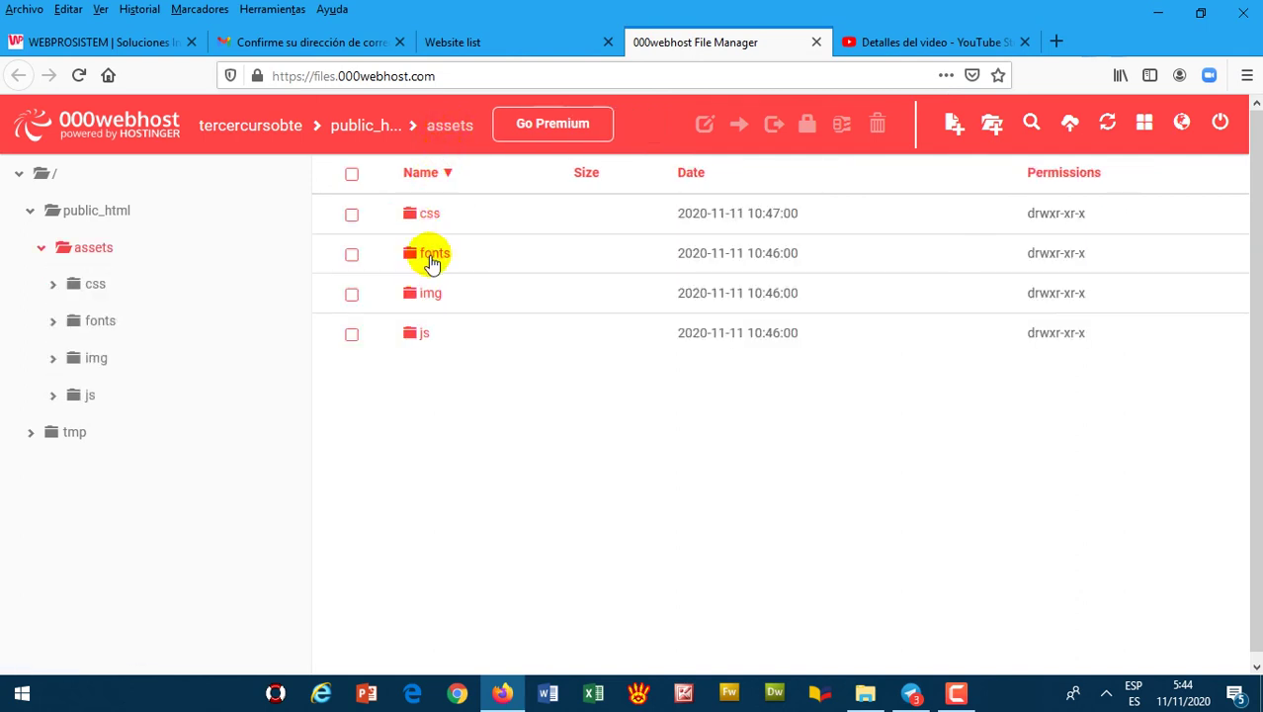
{"action": "left_click", "coordinate": [432, 259]}
{"action": "double_click", "coordinate": [432, 259]}
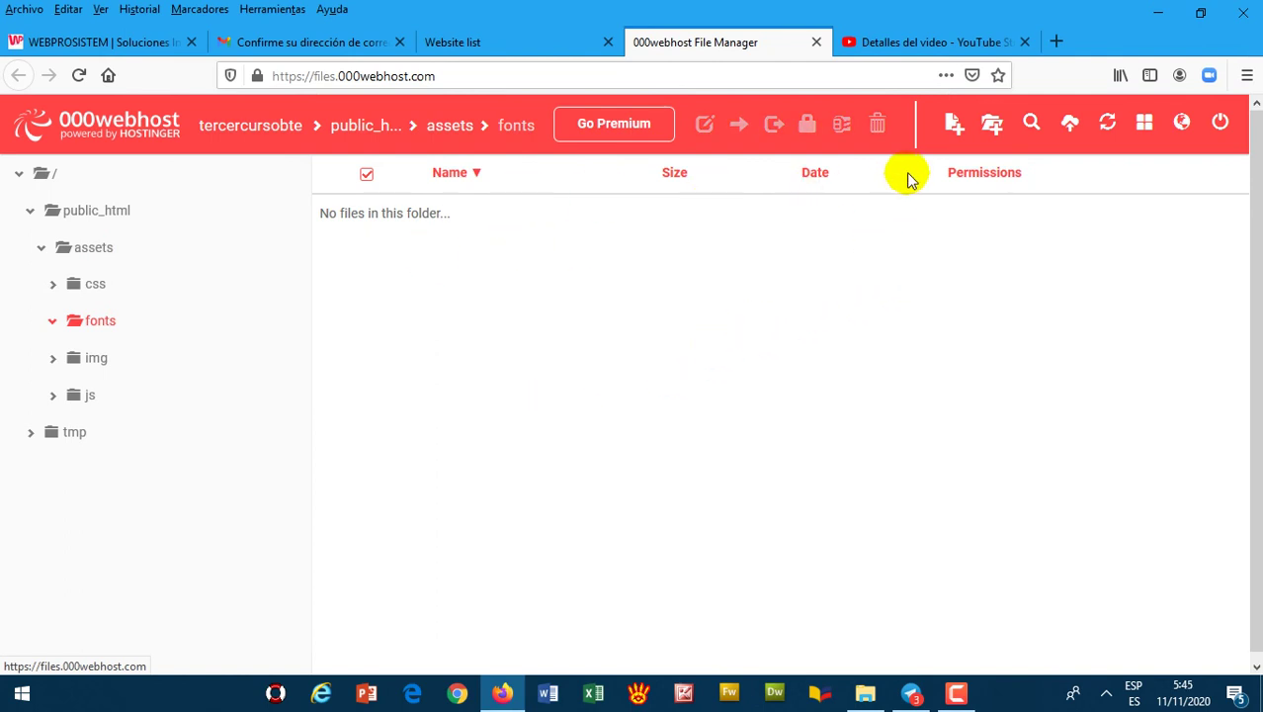
{"action": "left_click", "coordinate": [1071, 124]}
{"action": "left_click", "coordinate": [584, 250]}
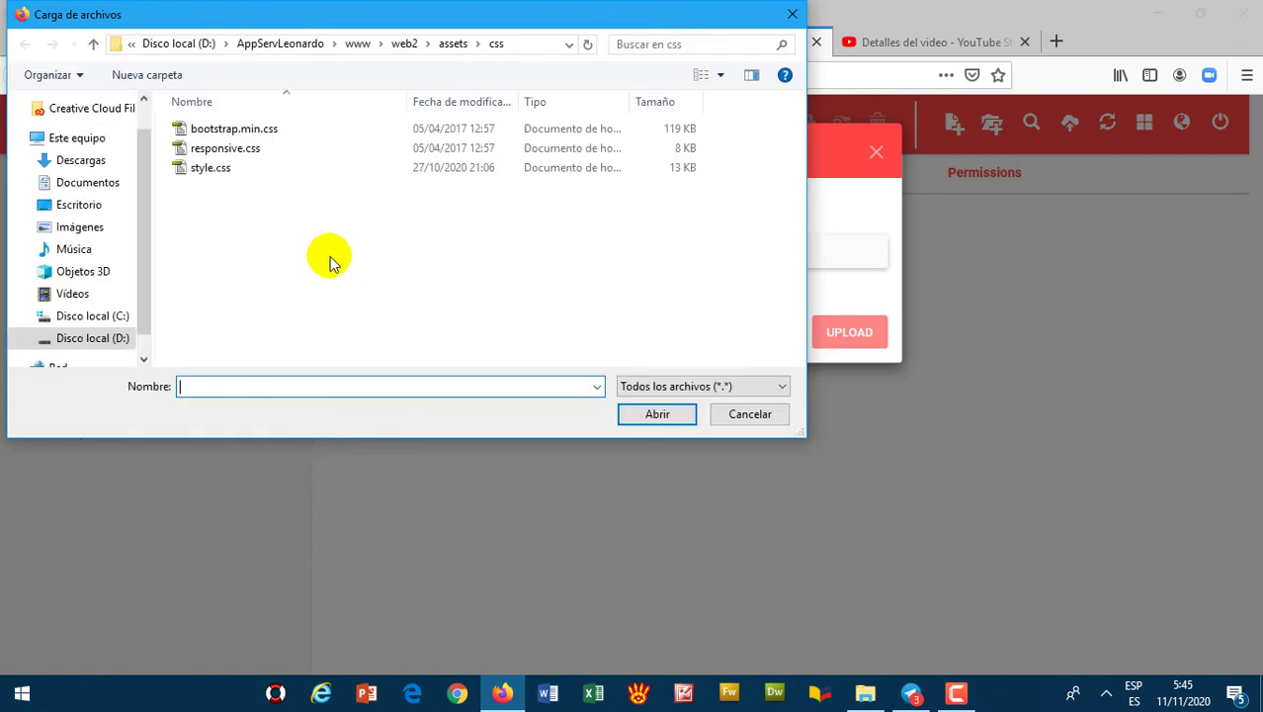
{"action": "left_click", "coordinate": [454, 47]}
{"action": "double_click", "coordinate": [206, 148]}
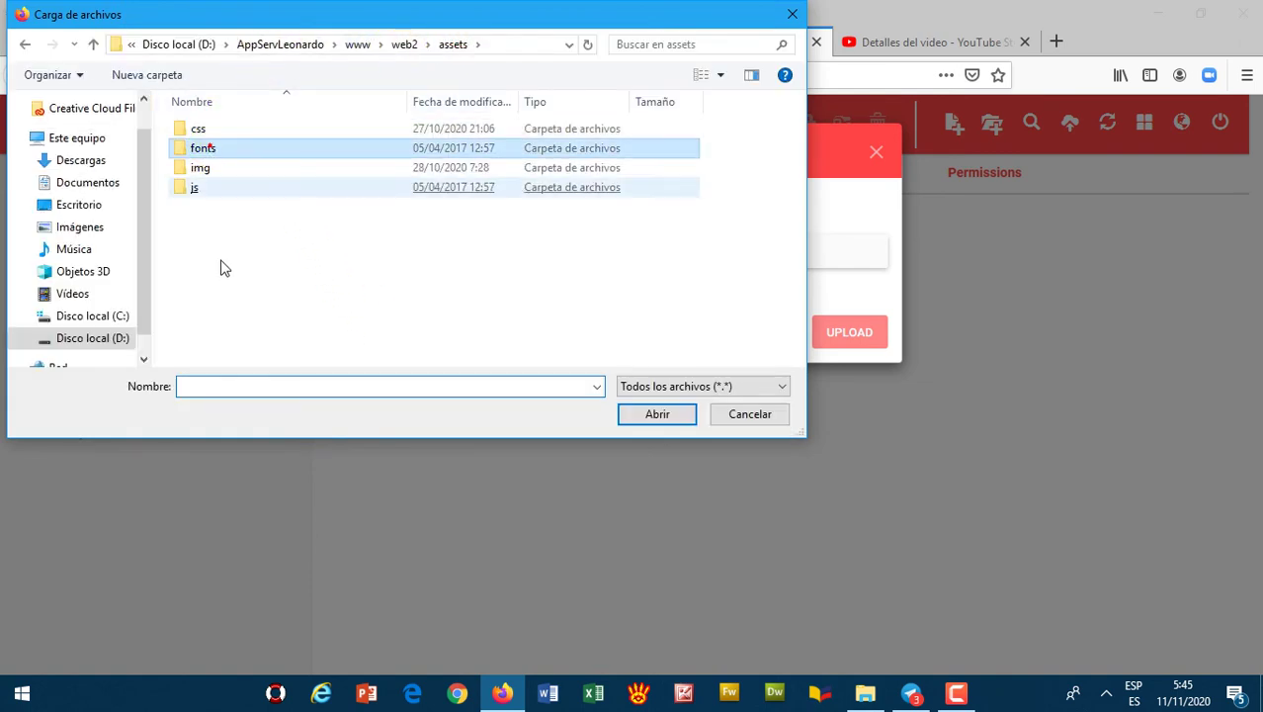
{"action": "left_click_drag", "start_coordinate": [170, 123], "coordinate": [393, 338]}
{"action": "left_click", "coordinate": [647, 414]}
{"action": "scroll", "coordinate": [633, 385], "scroll_direction": "down", "scroll_amount": 5}
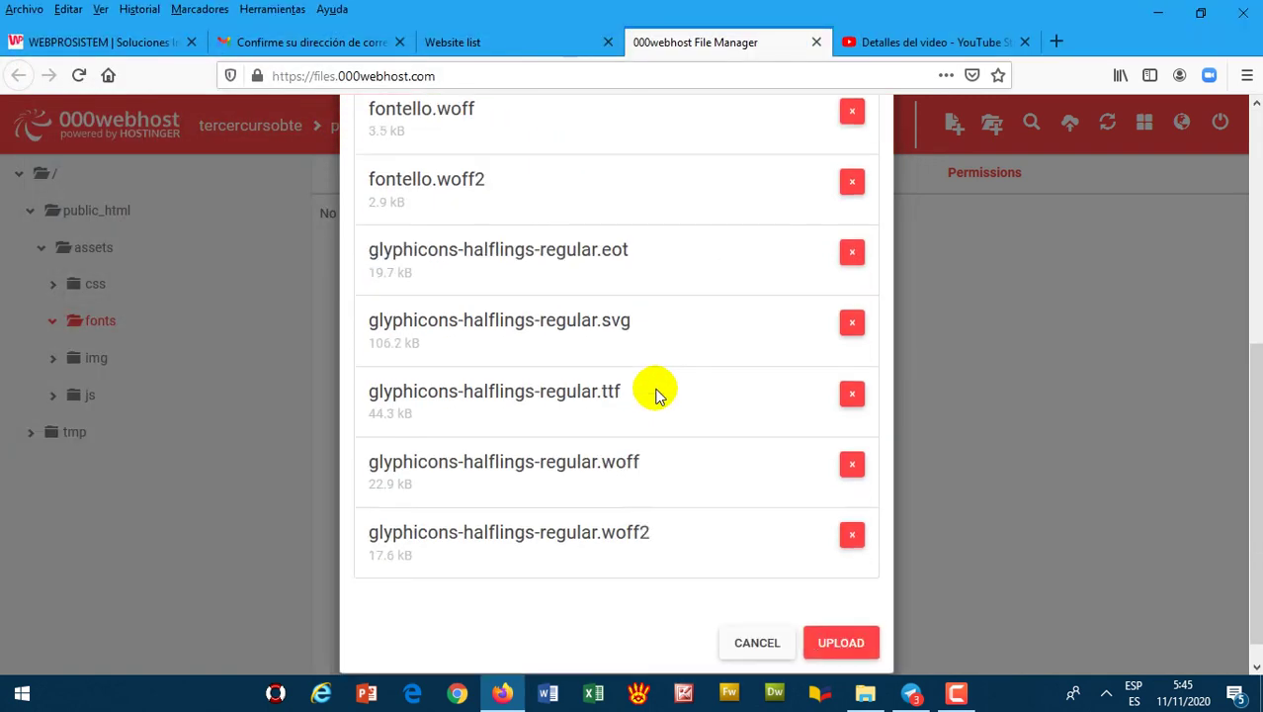
{"action": "left_click", "coordinate": [841, 632]}
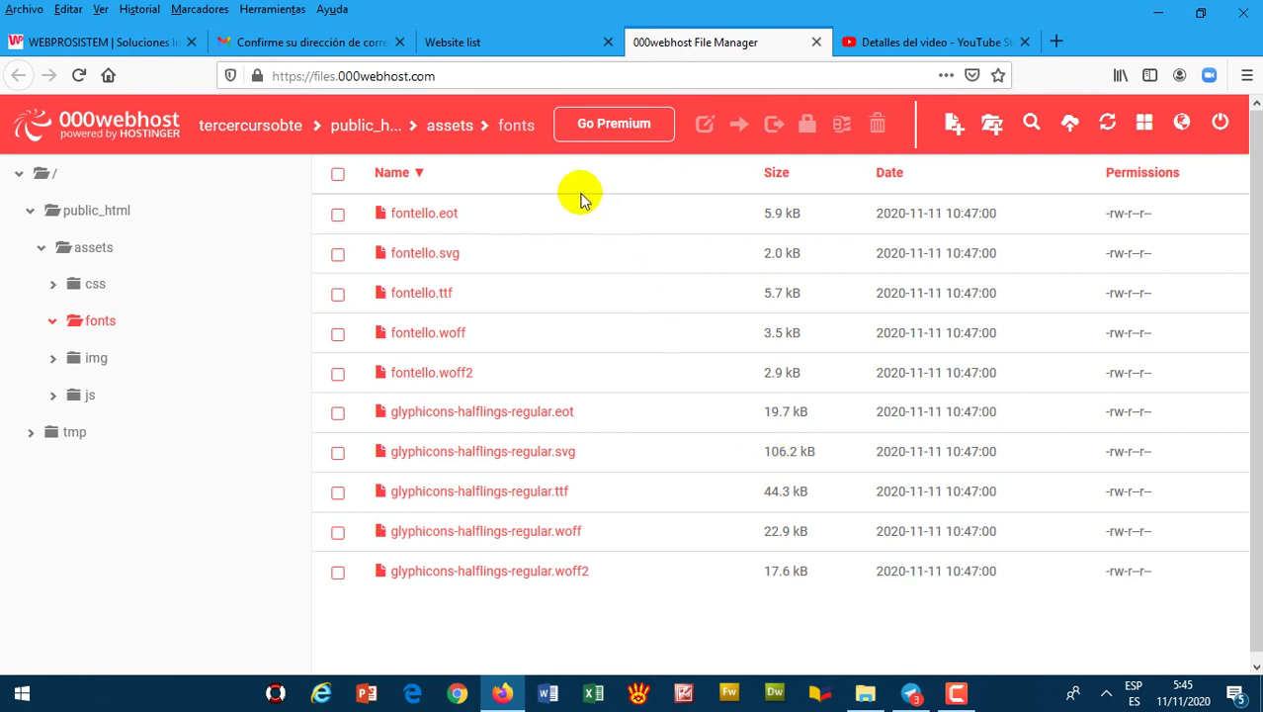
Upload all image files from the local web2 assets img folder to public_html/assets/img and look through the uploaded list
{"action": "left_click", "coordinate": [450, 126]}
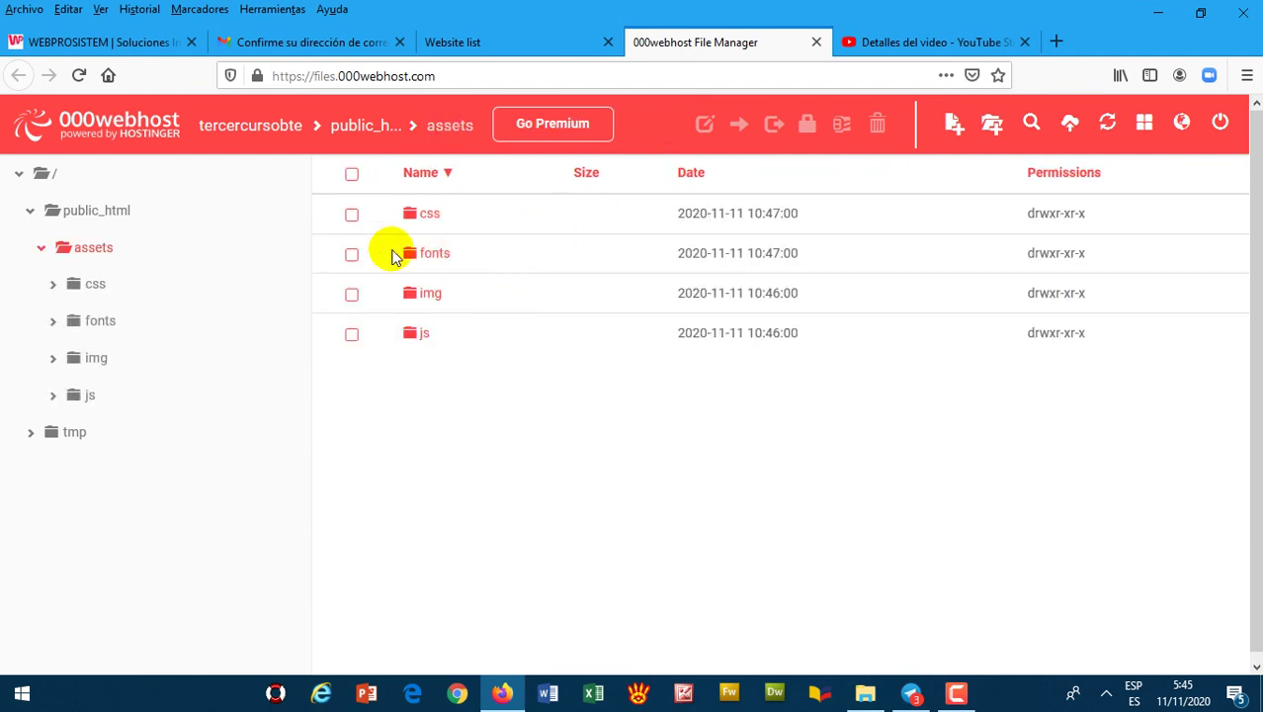
{"action": "left_click", "coordinate": [430, 295]}
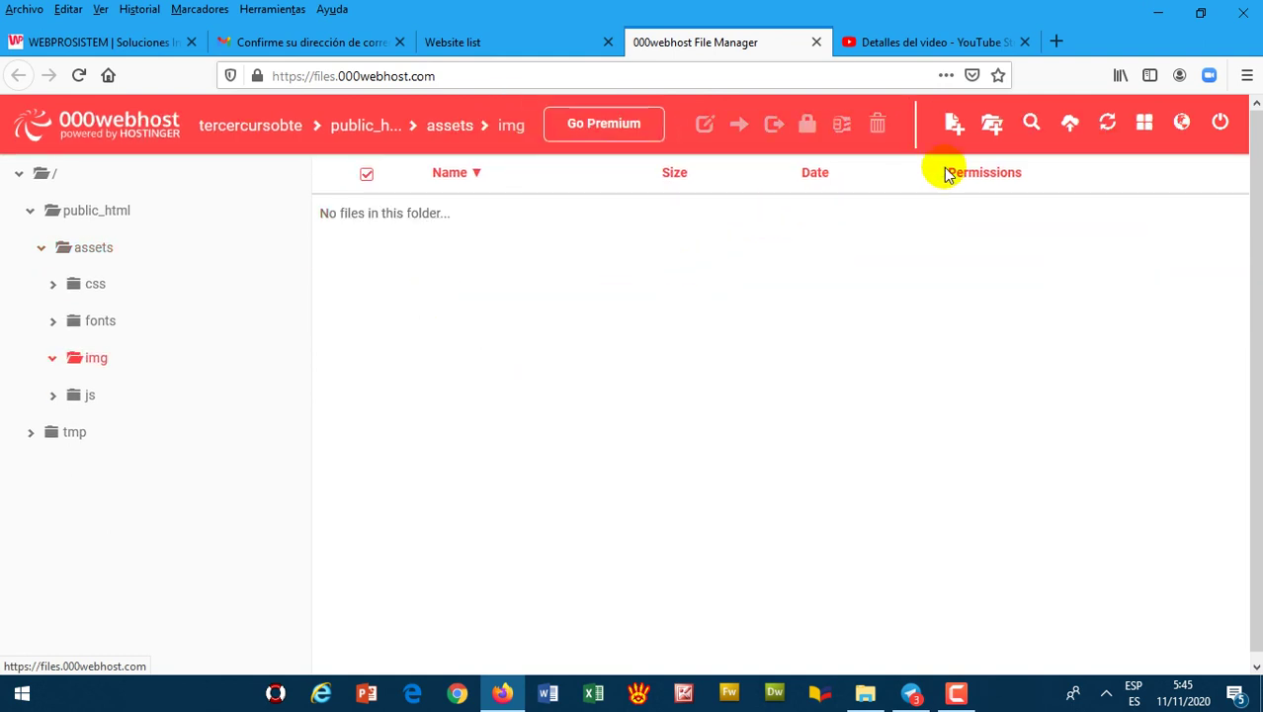
{"action": "left_click", "coordinate": [1074, 121]}
{"action": "left_click", "coordinate": [589, 245]}
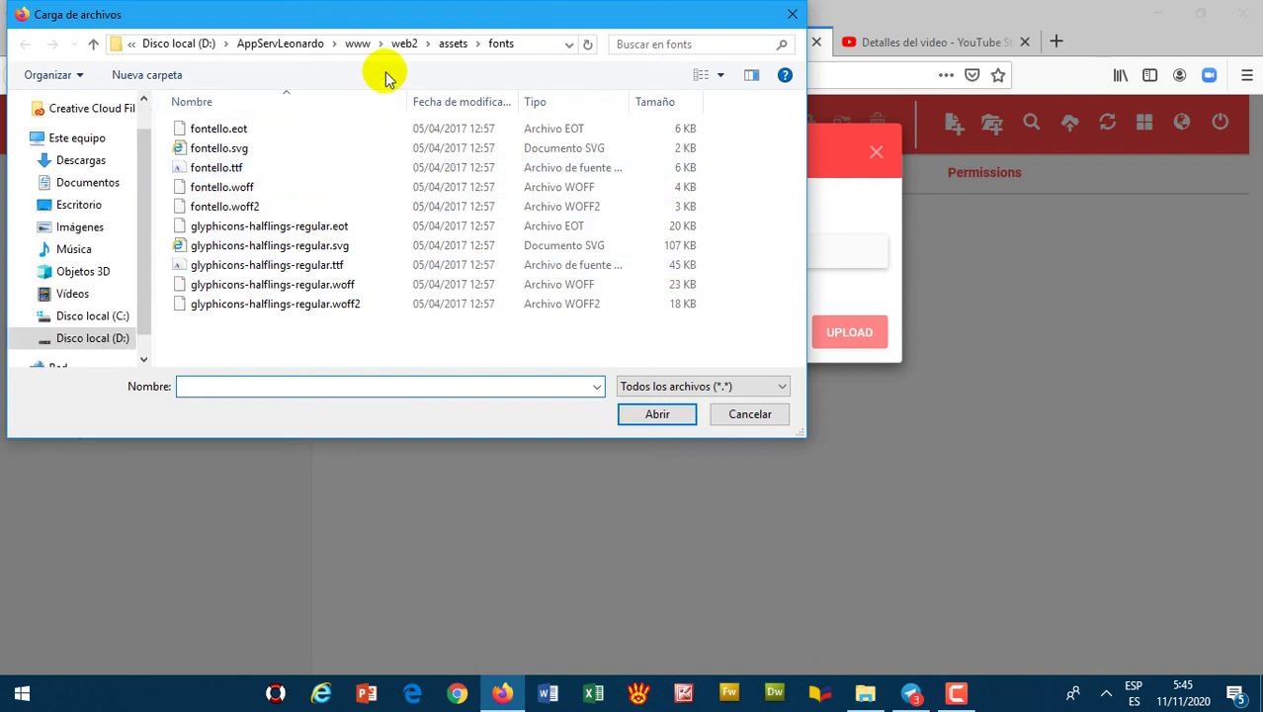
{"action": "left_click", "coordinate": [452, 45]}
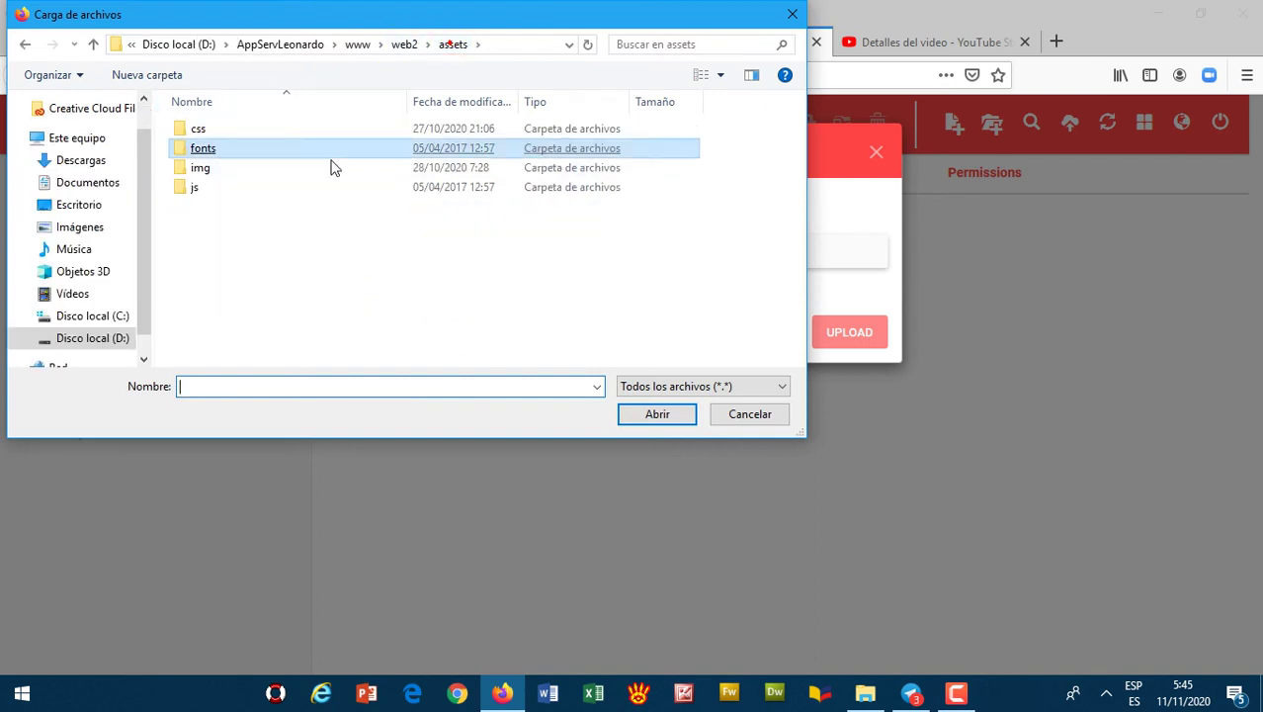
{"action": "double_click", "coordinate": [197, 165]}
{"action": "left_click", "coordinate": [215, 306]}
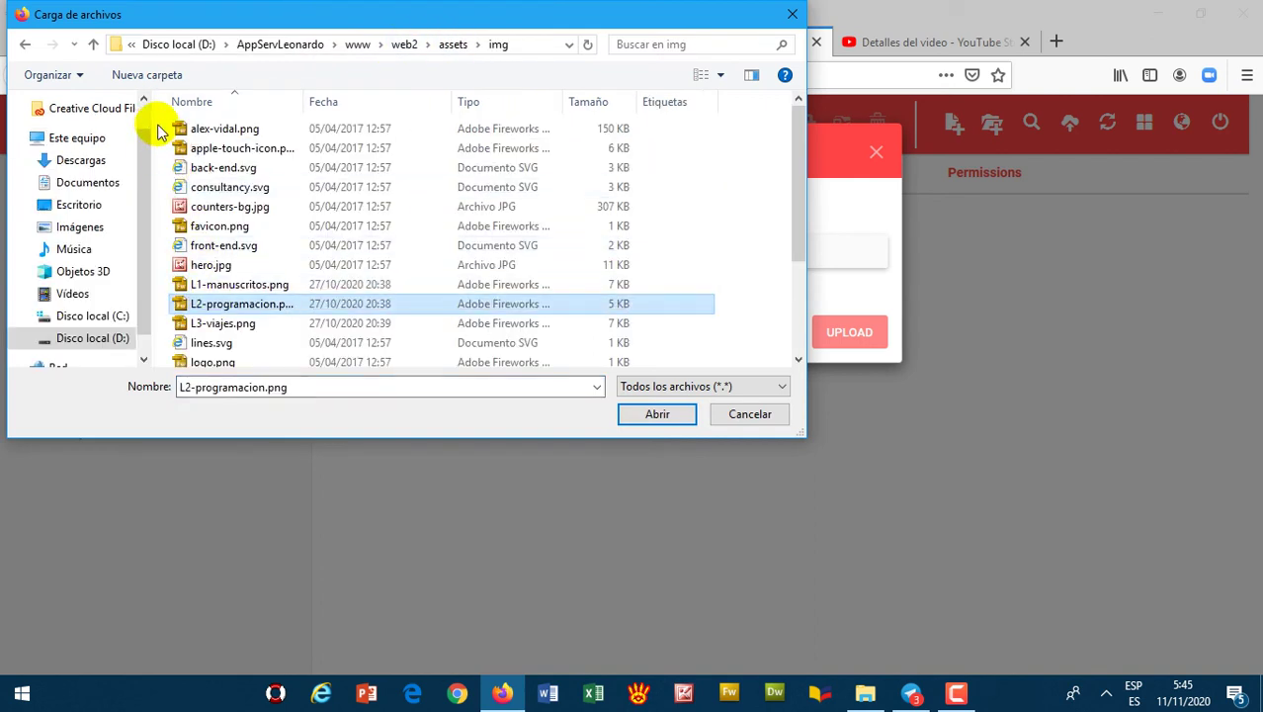
{"action": "left_click_drag", "start_coordinate": [166, 130], "coordinate": [375, 426]}
{"action": "left_click", "coordinate": [655, 414]}
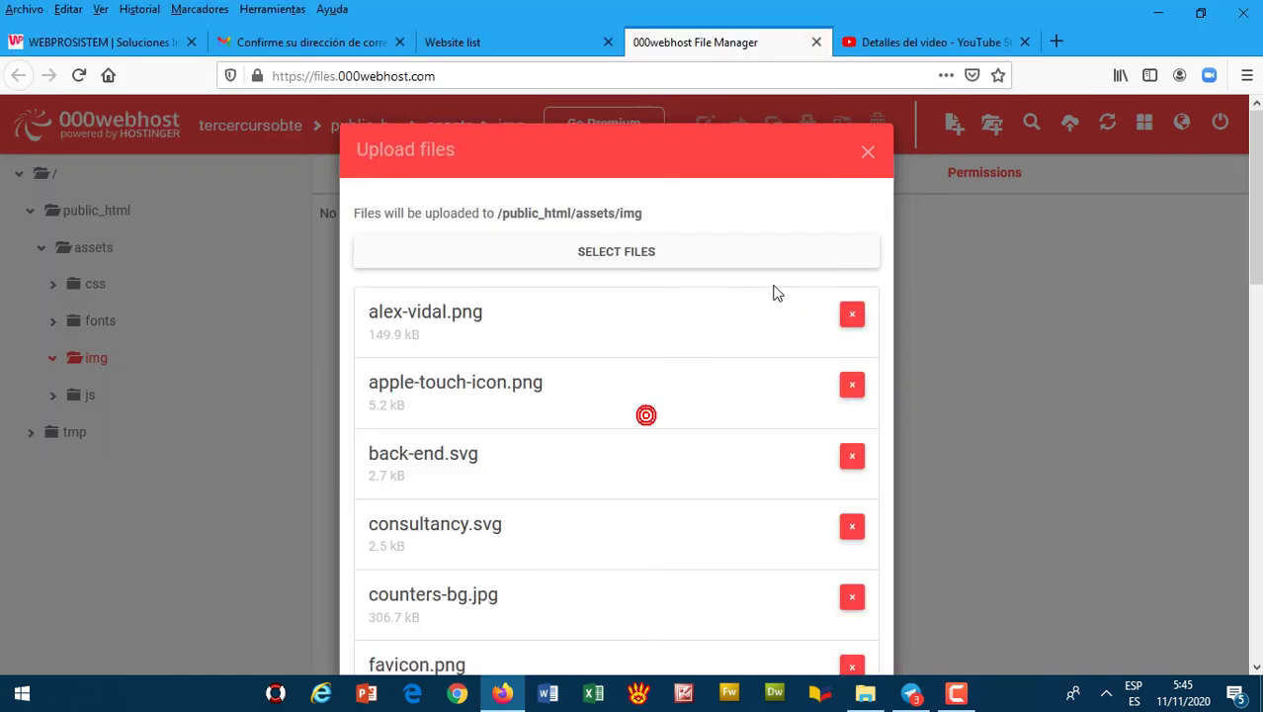
{"action": "scroll", "coordinate": [766, 307], "scroll_direction": "down", "scroll_amount": 5}
{"action": "scroll", "coordinate": [766, 306], "scroll_direction": "down", "scroll_amount": 5}
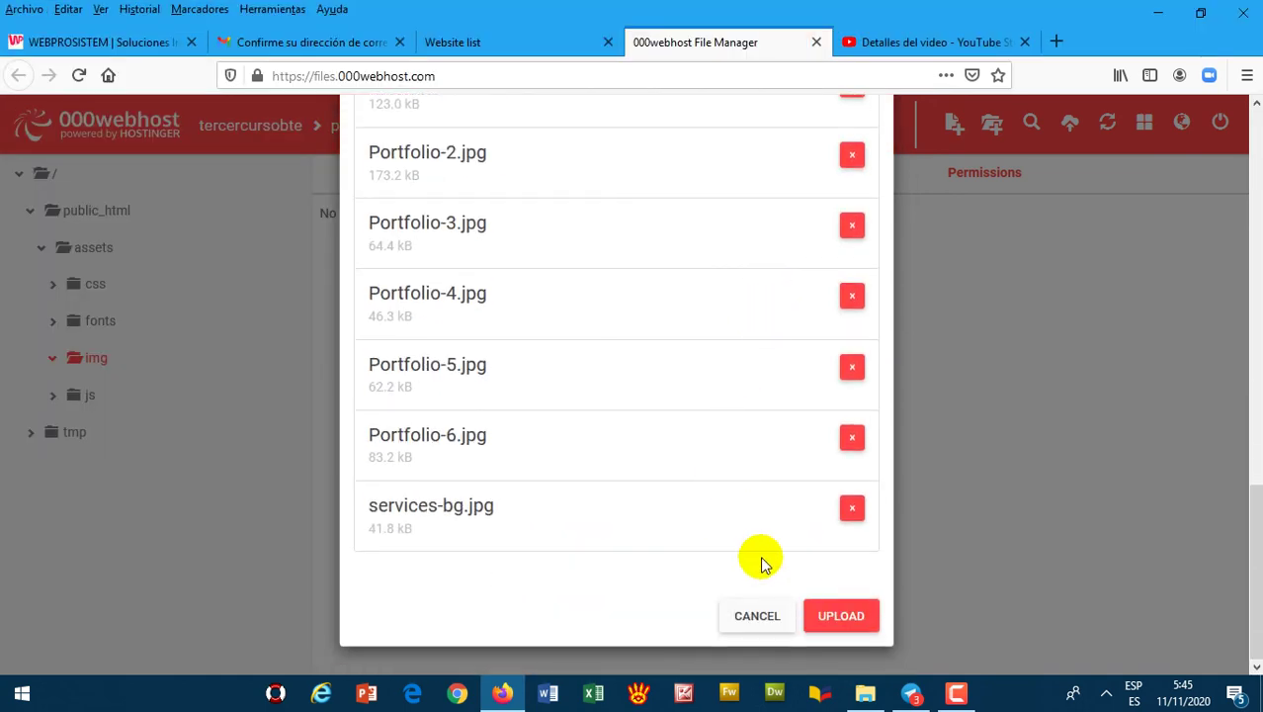
{"action": "left_click", "coordinate": [842, 616]}
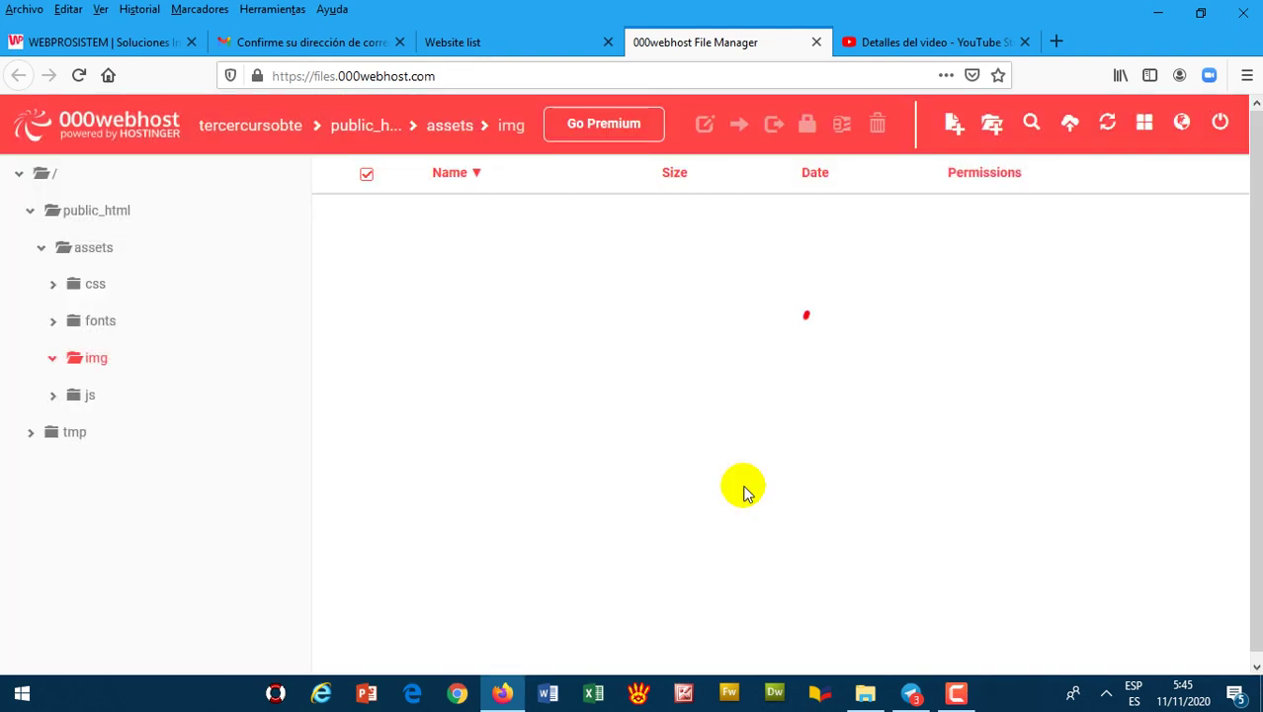
{"action": "scroll", "coordinate": [614, 341], "scroll_direction": "down", "scroll_amount": 3}
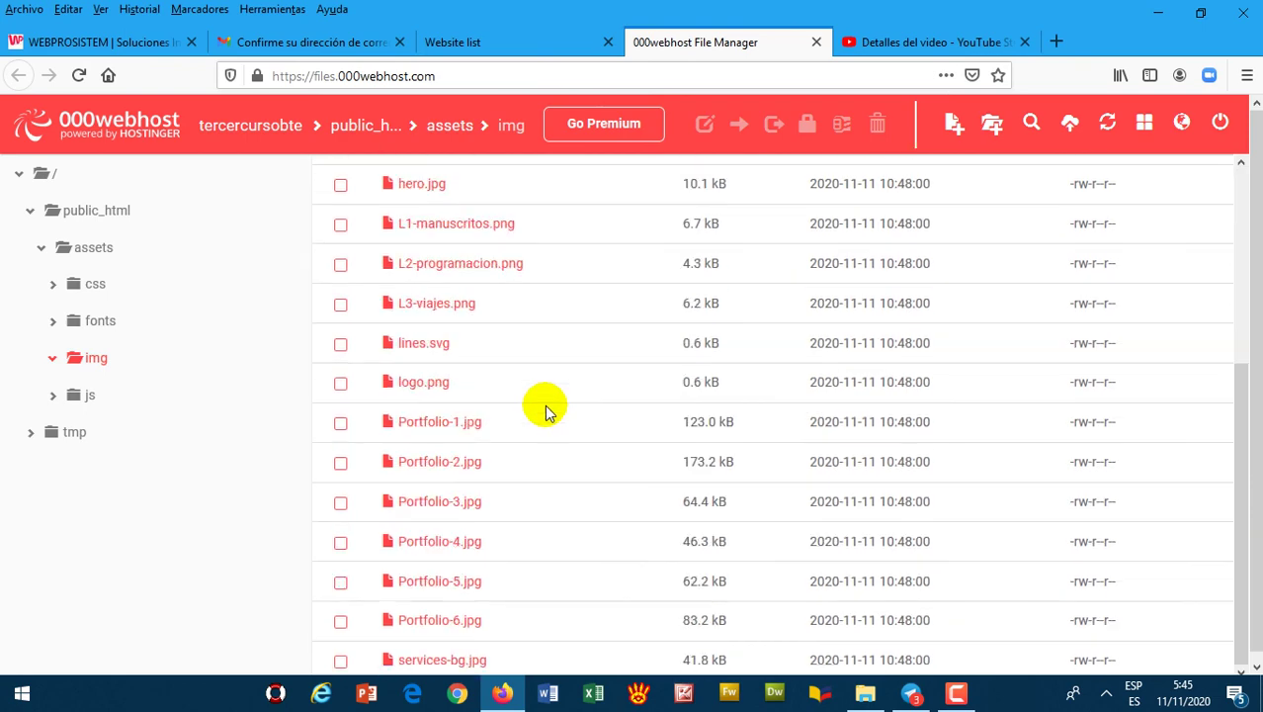
{"action": "scroll", "coordinate": [548, 413], "scroll_direction": "up", "scroll_amount": 3}
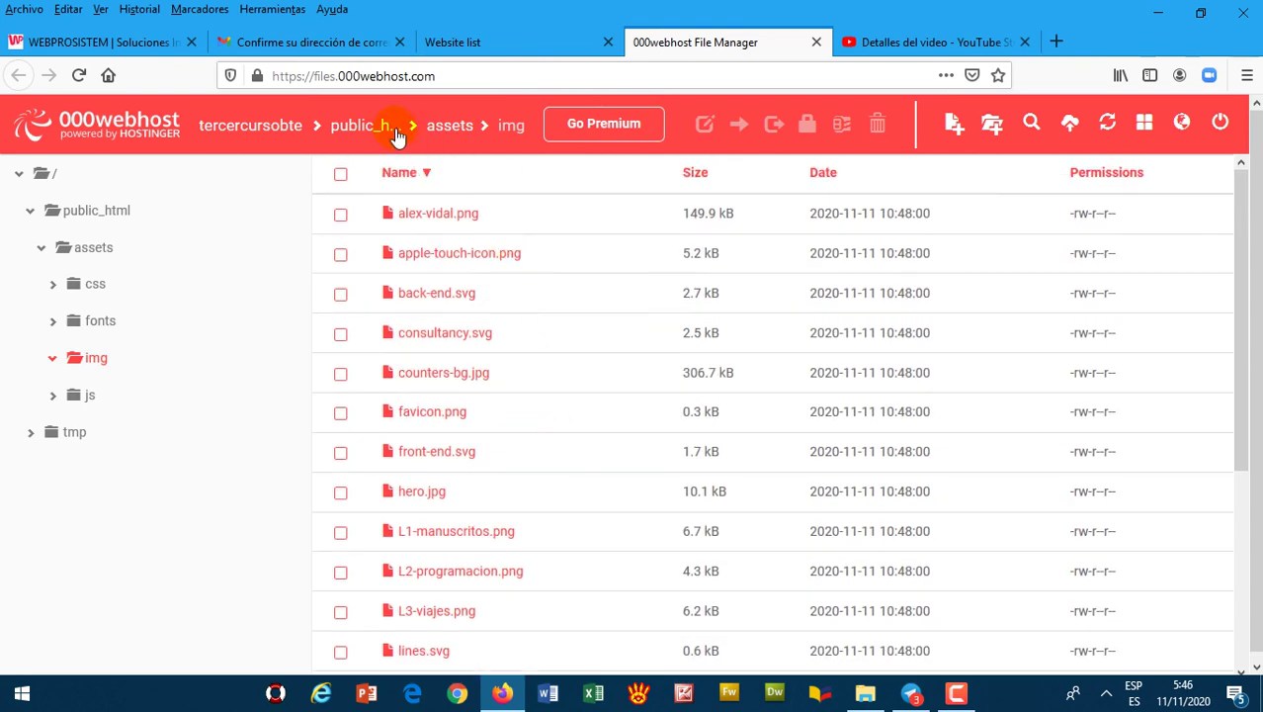
Upload bootstrap.min.js, jquery.countTo.min.js, script.js and skrollr.min.js from the local web2 assets js folder to public_html/assets/js
{"action": "left_click", "coordinate": [444, 128]}
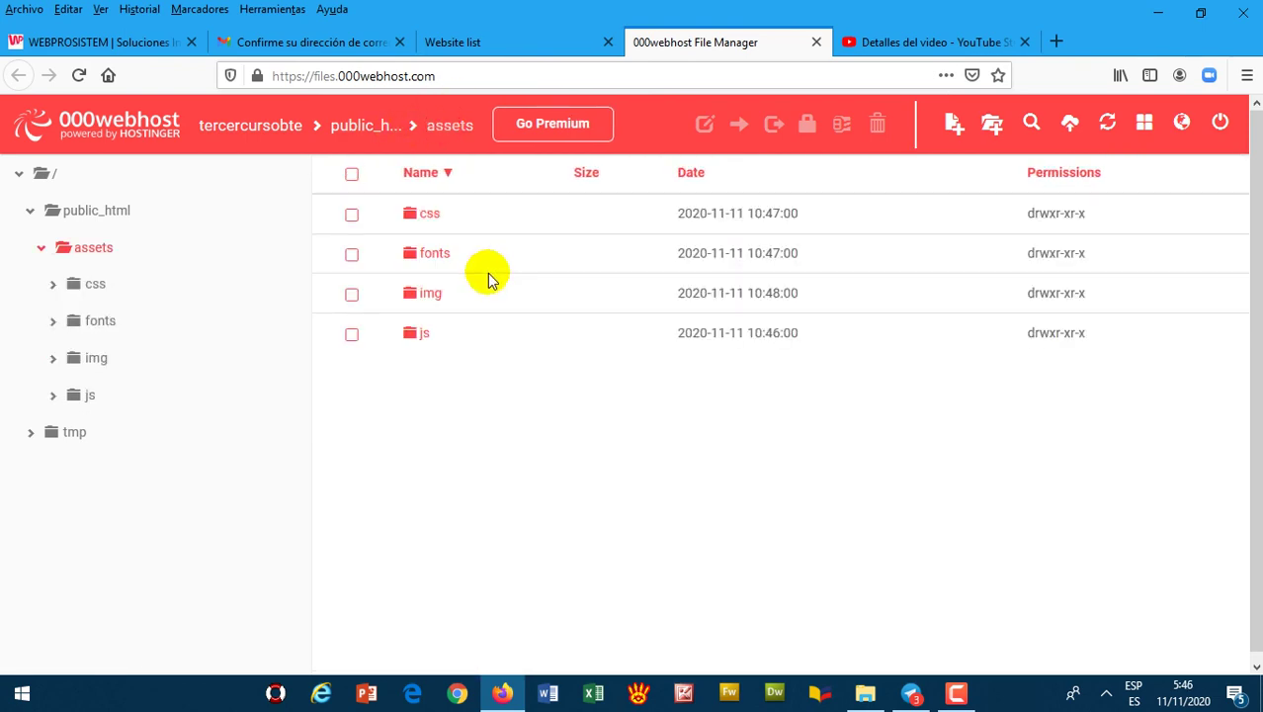
{"action": "double_click", "coordinate": [415, 334]}
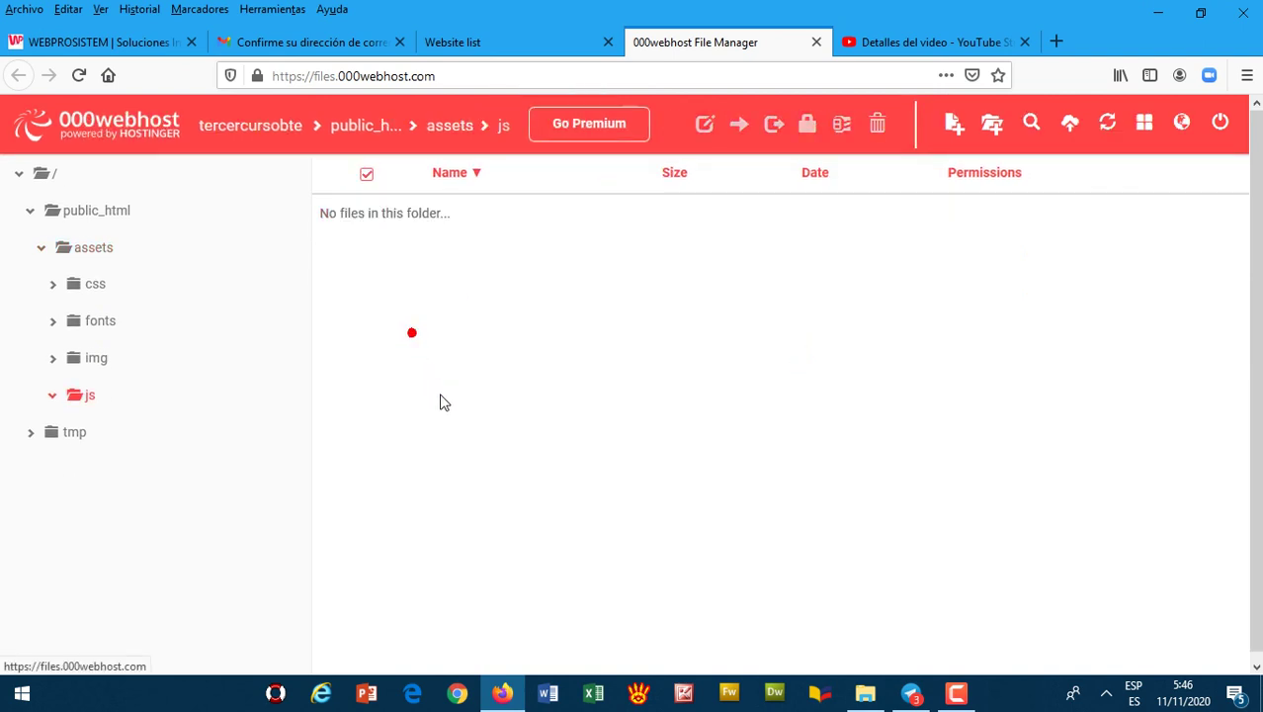
{"action": "left_click", "coordinate": [1067, 126]}
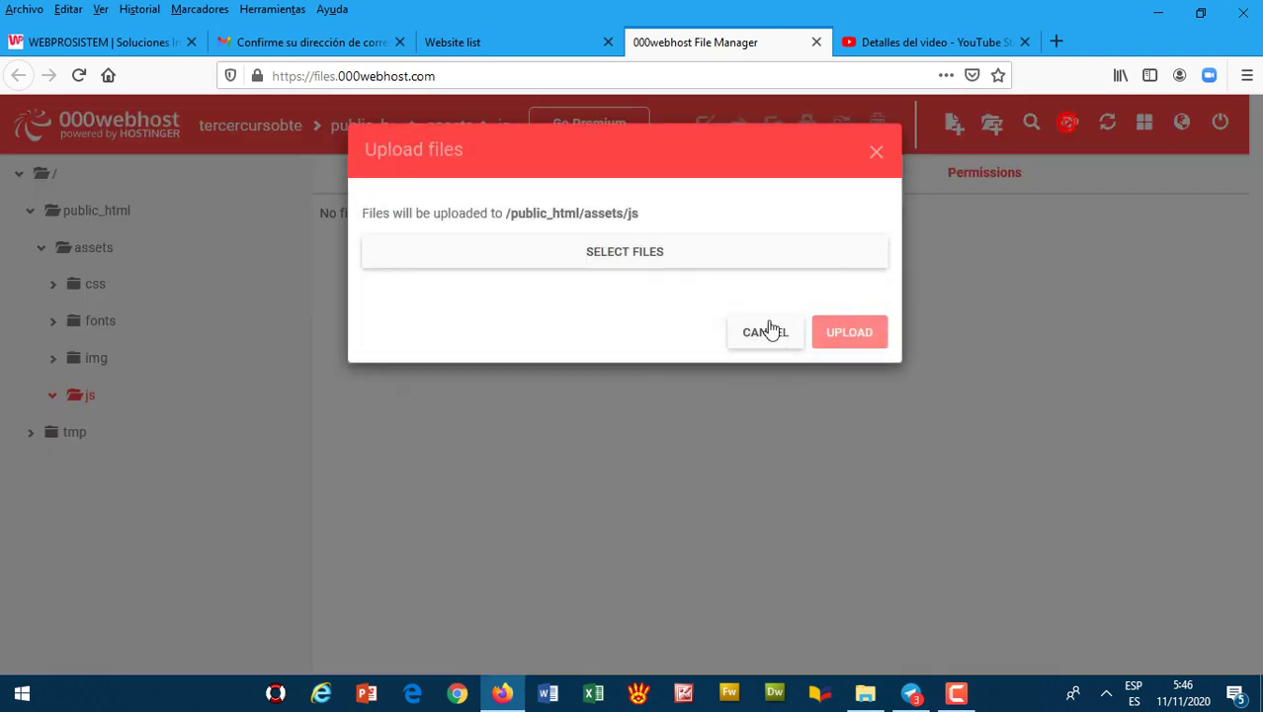
{"action": "left_click", "coordinate": [598, 253]}
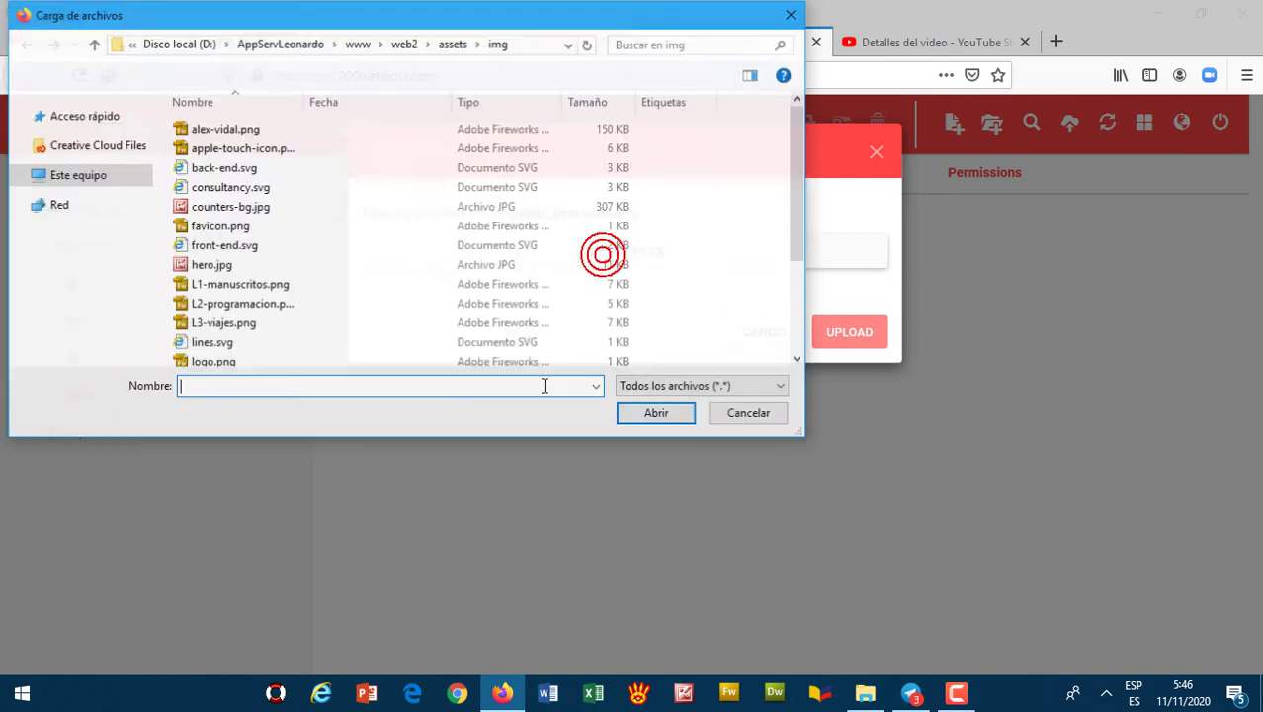
{"action": "left_click", "coordinate": [457, 44]}
{"action": "left_click", "coordinate": [206, 189]}
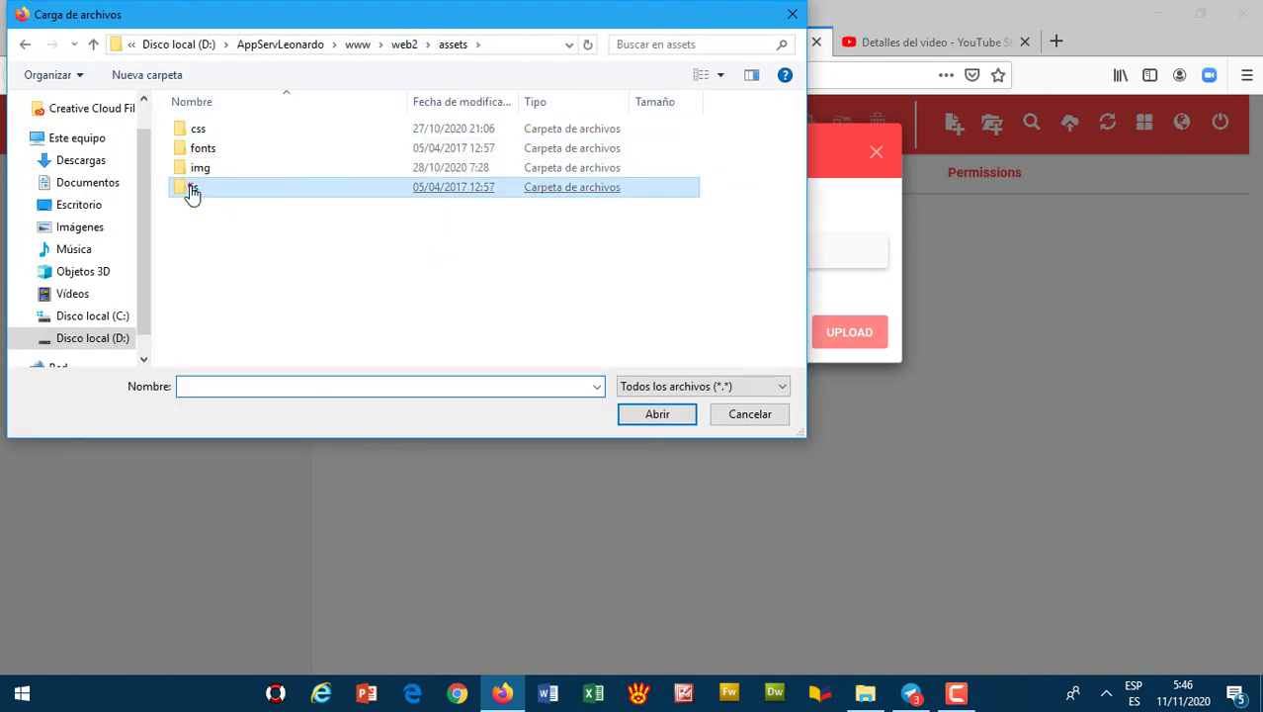
{"action": "double_click", "coordinate": [194, 189]}
{"action": "left_click", "coordinate": [190, 190]}
{"action": "left_click_drag", "start_coordinate": [194, 232], "coordinate": [262, 127]}
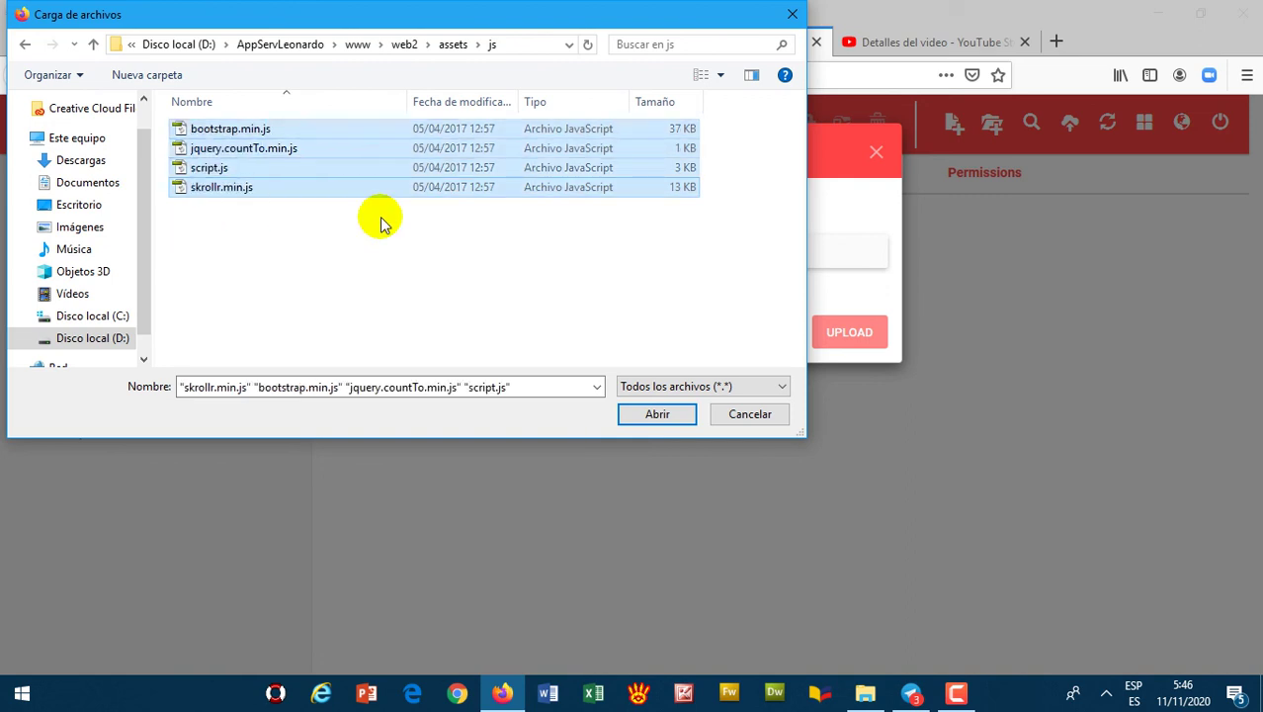
{"action": "left_click", "coordinate": [654, 417]}
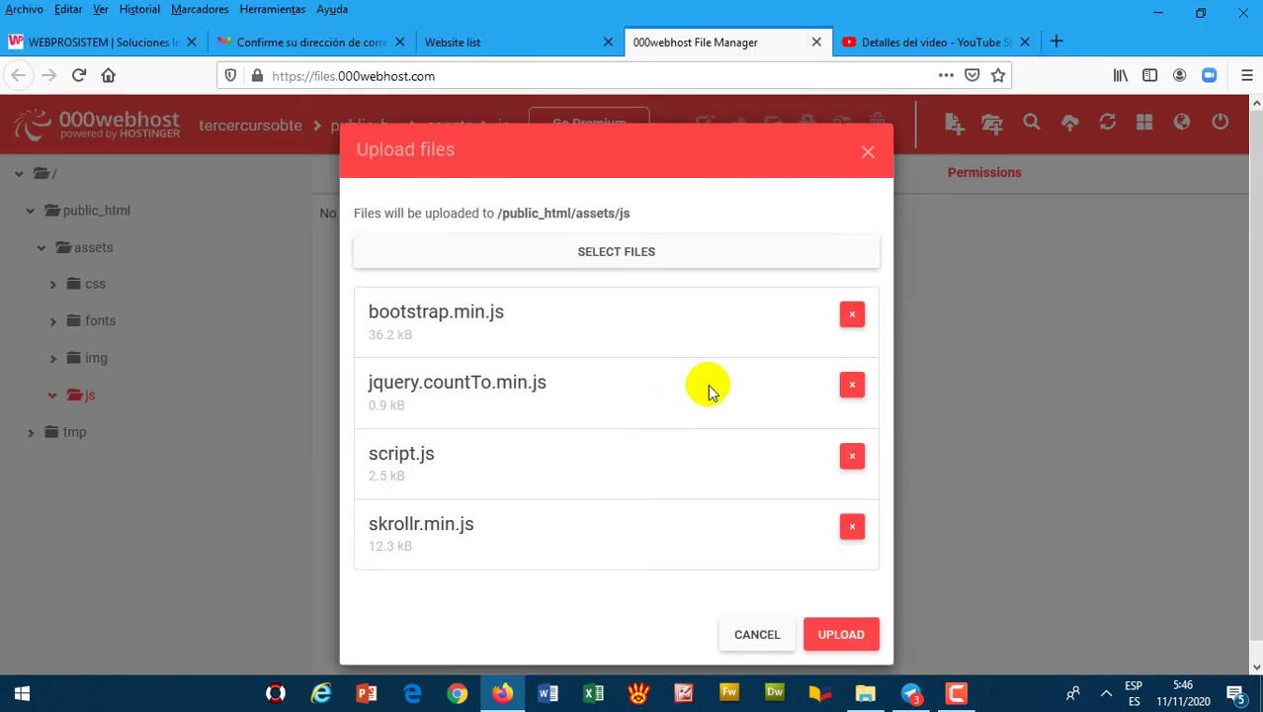
{"action": "left_click", "coordinate": [839, 638]}
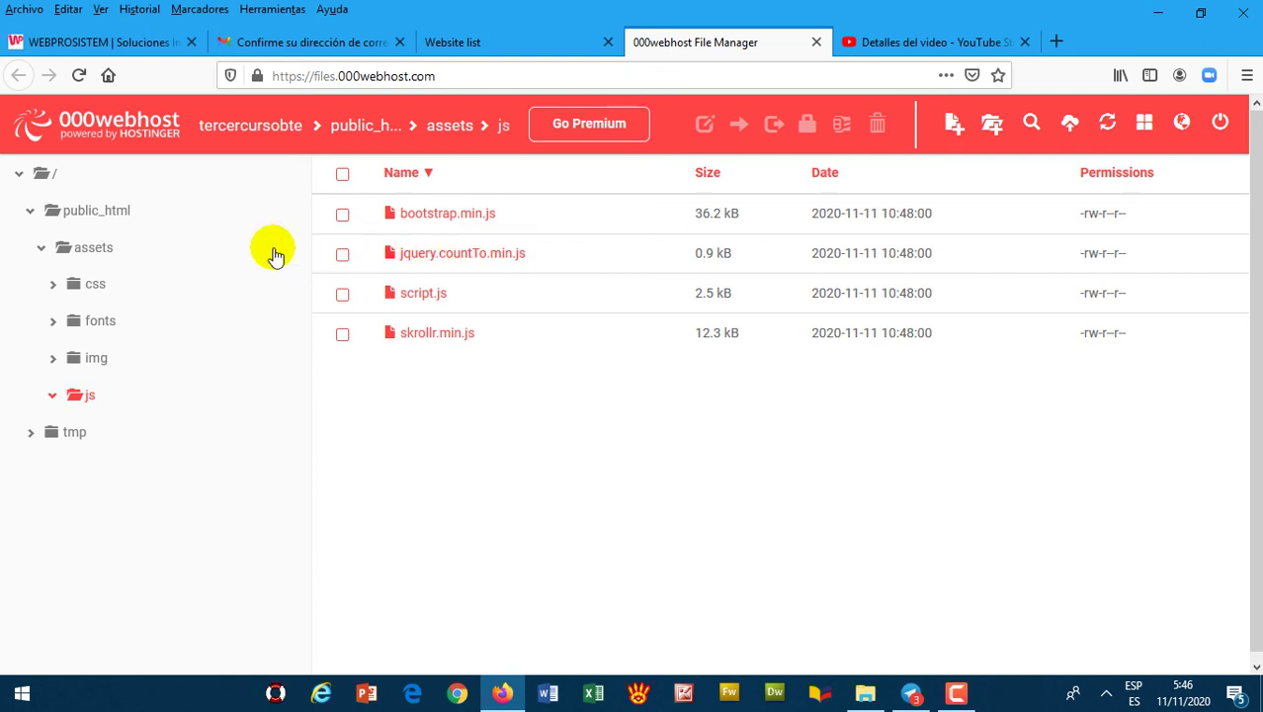
Review the contents of public_html and its assets folder, and log out of the file manager, closing its browser tab
{"action": "left_click", "coordinate": [96, 213]}
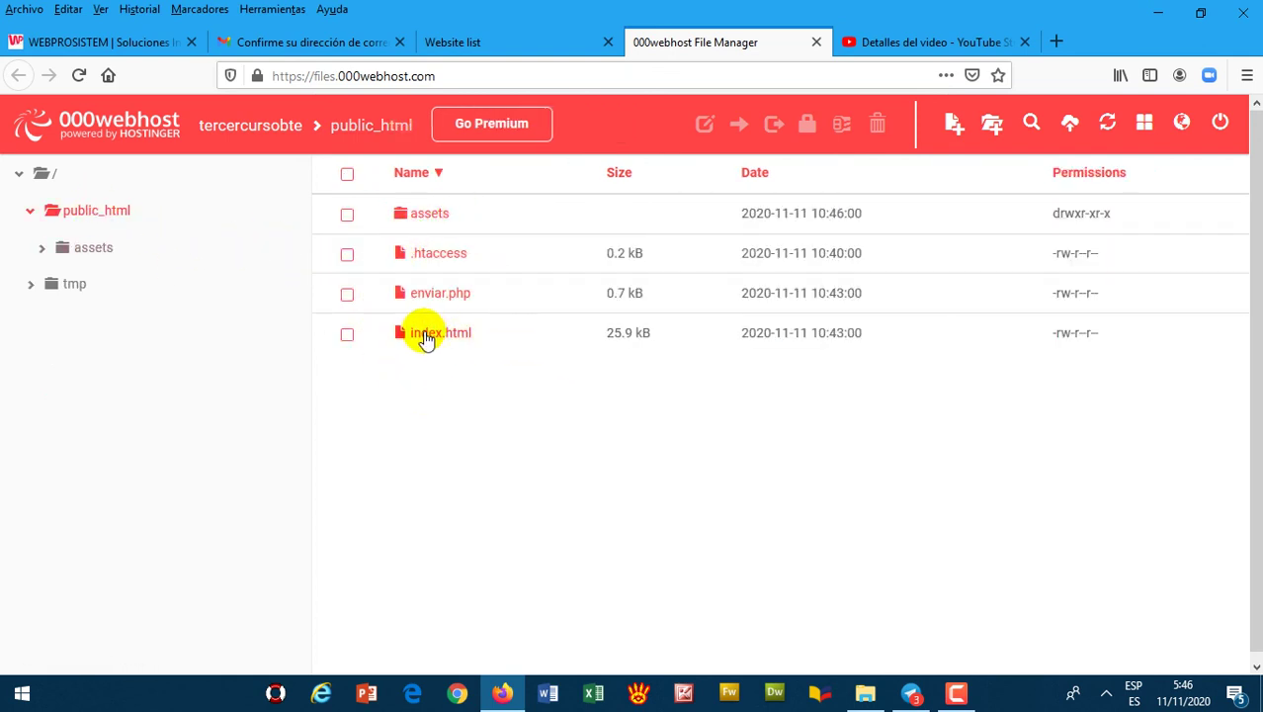
{"action": "double_click", "coordinate": [430, 216]}
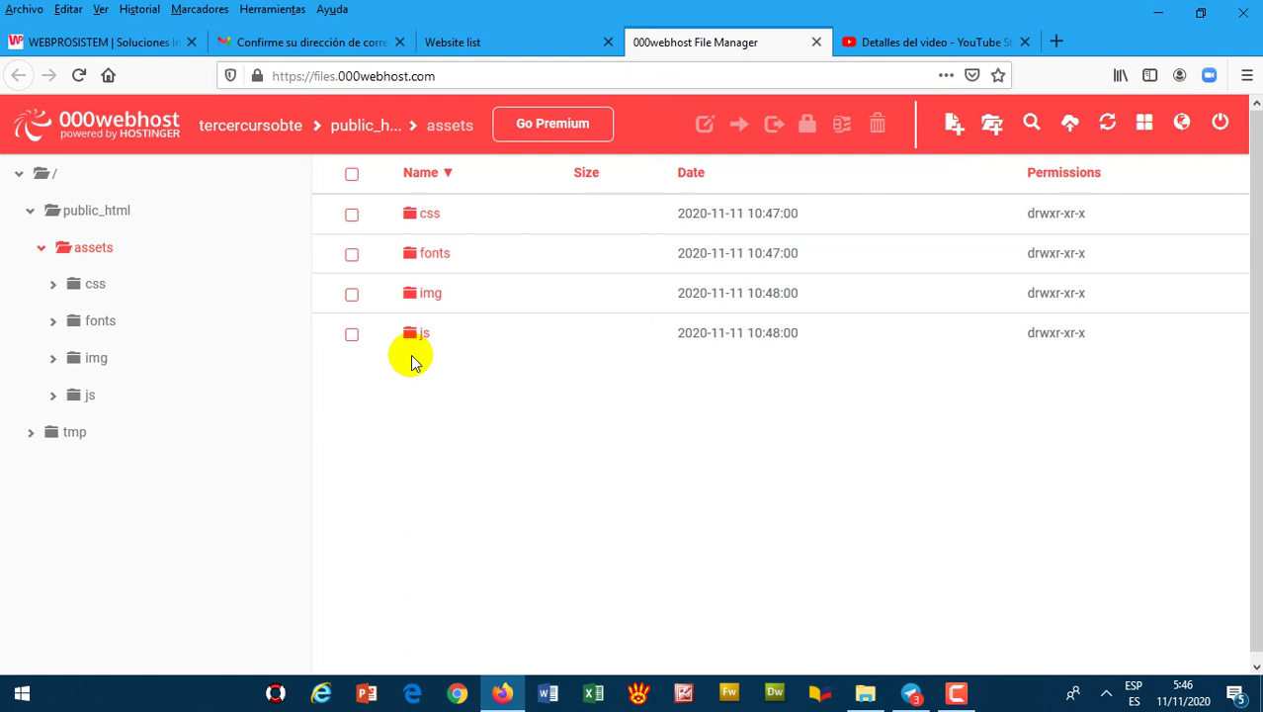
{"action": "left_click", "coordinate": [265, 134]}
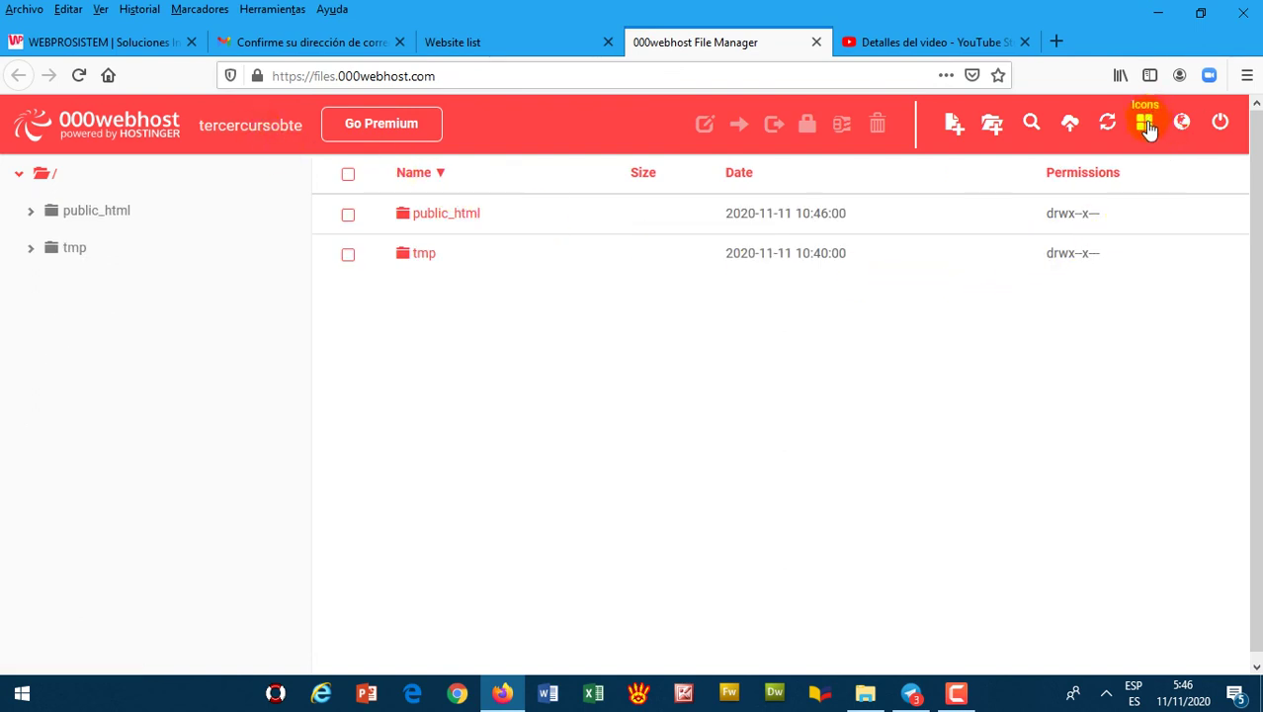
{"action": "left_click", "coordinate": [1218, 122]}
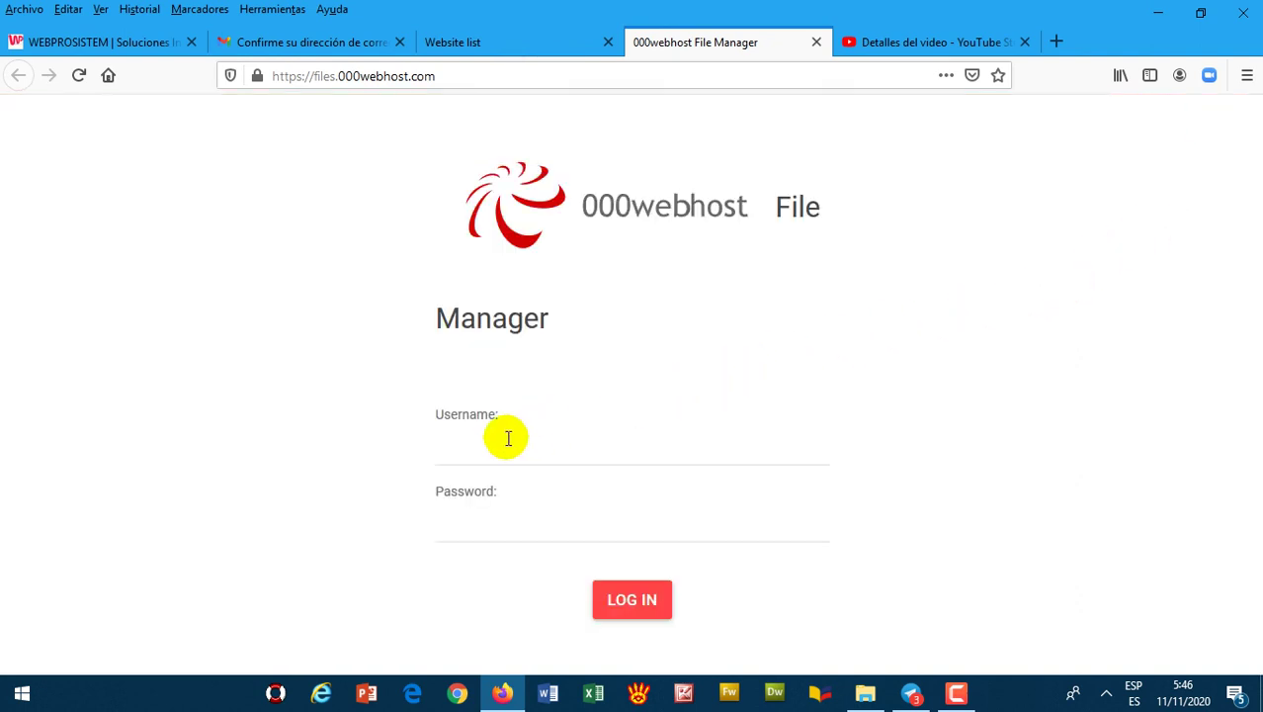
{"action": "left_click", "coordinate": [816, 44]}
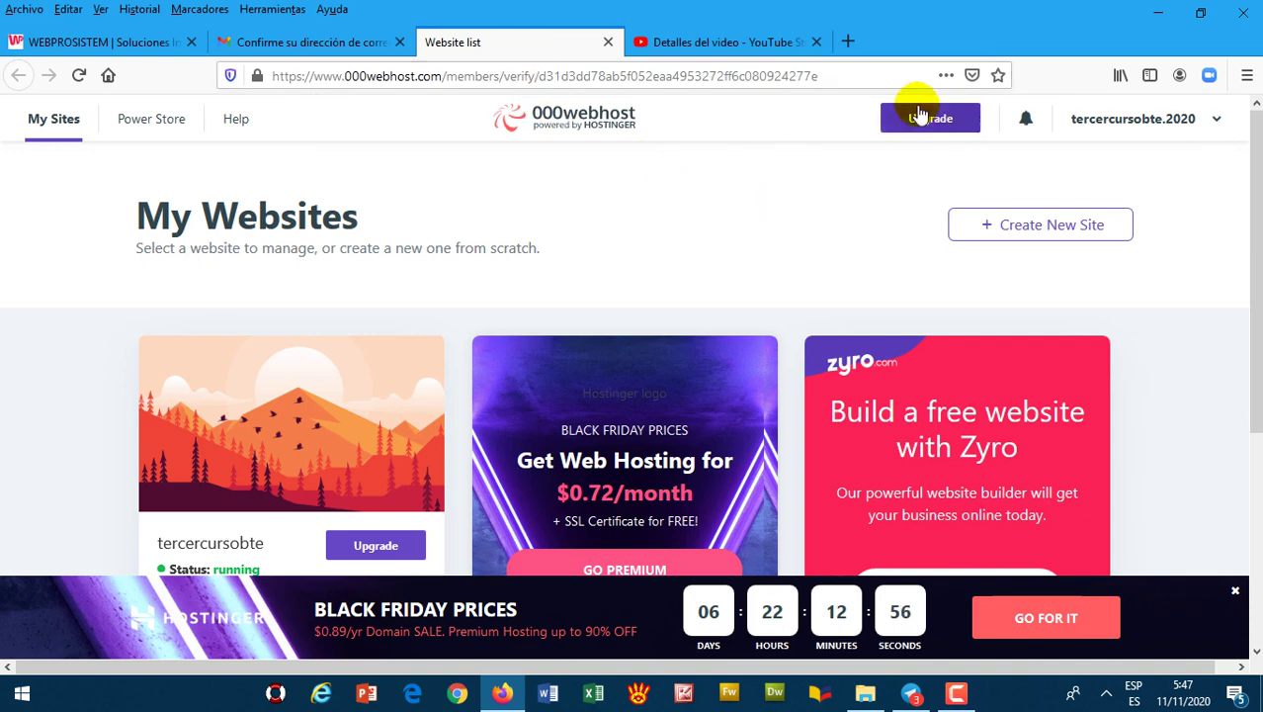
Open the live tercercursobte site through its 000webhostapp.com address on the My Websites page
{"action": "scroll", "coordinate": [780, 188], "scroll_direction": "down", "scroll_amount": 3}
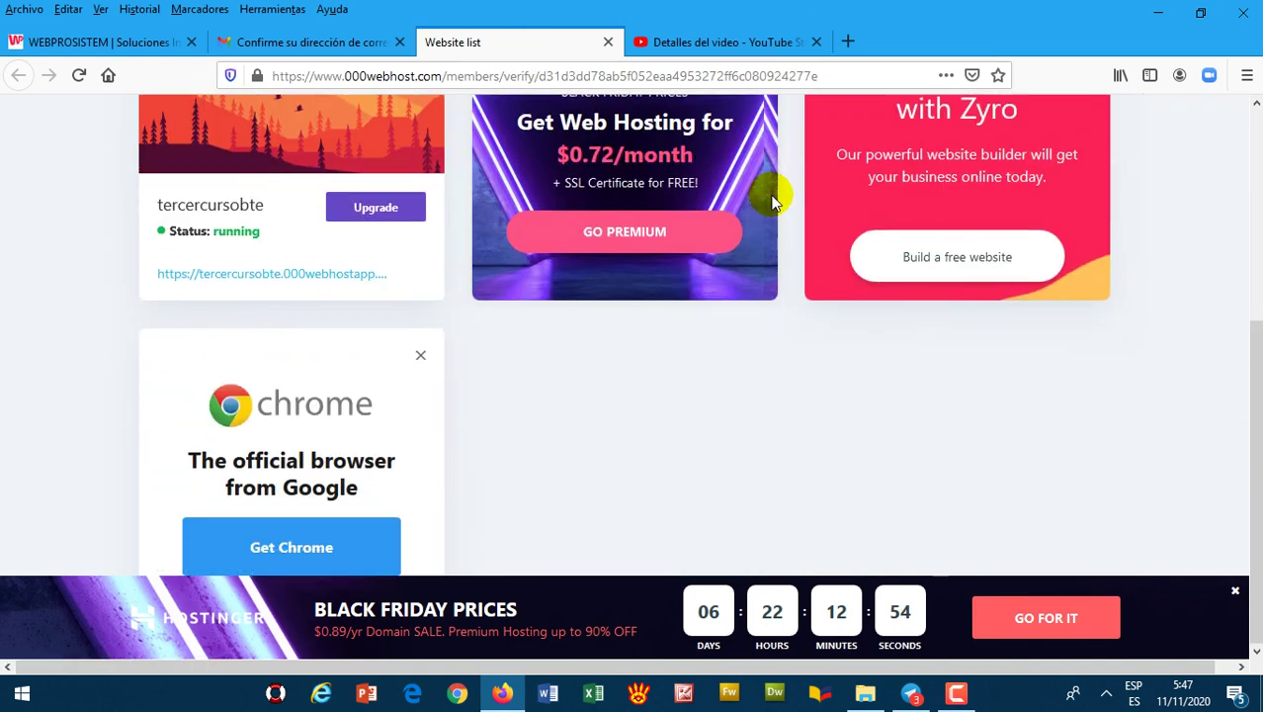
{"action": "scroll", "coordinate": [570, 215], "scroll_direction": "up", "scroll_amount": 3}
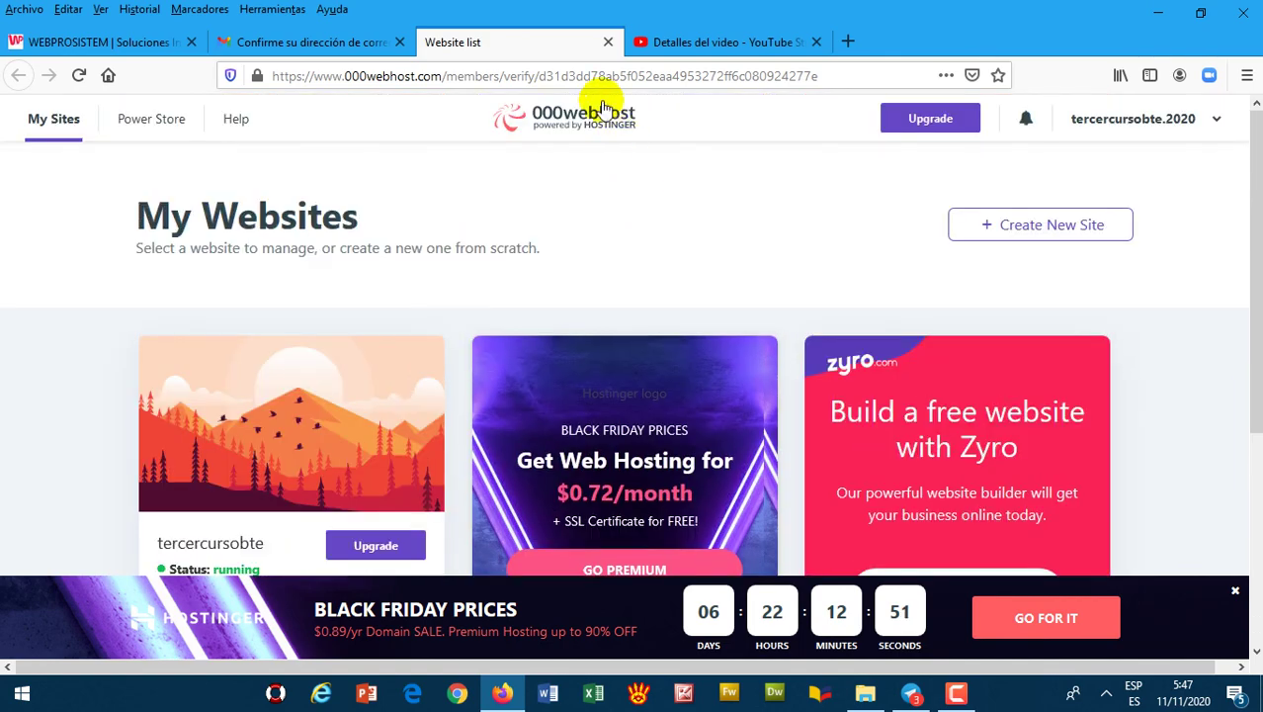
{"action": "scroll", "coordinate": [678, 203], "scroll_direction": "down", "scroll_amount": 3}
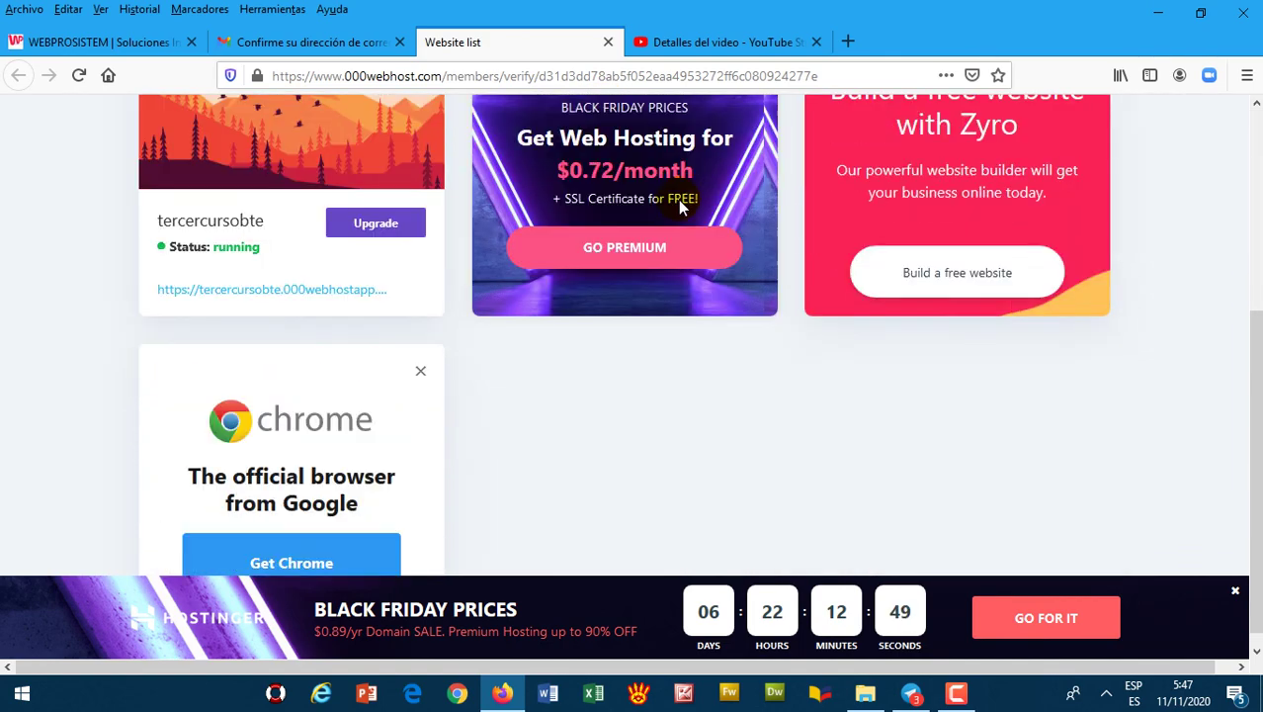
{"action": "scroll", "coordinate": [677, 202], "scroll_direction": "up", "scroll_amount": 2}
{"action": "mouse_move", "coordinate": [210, 372]}
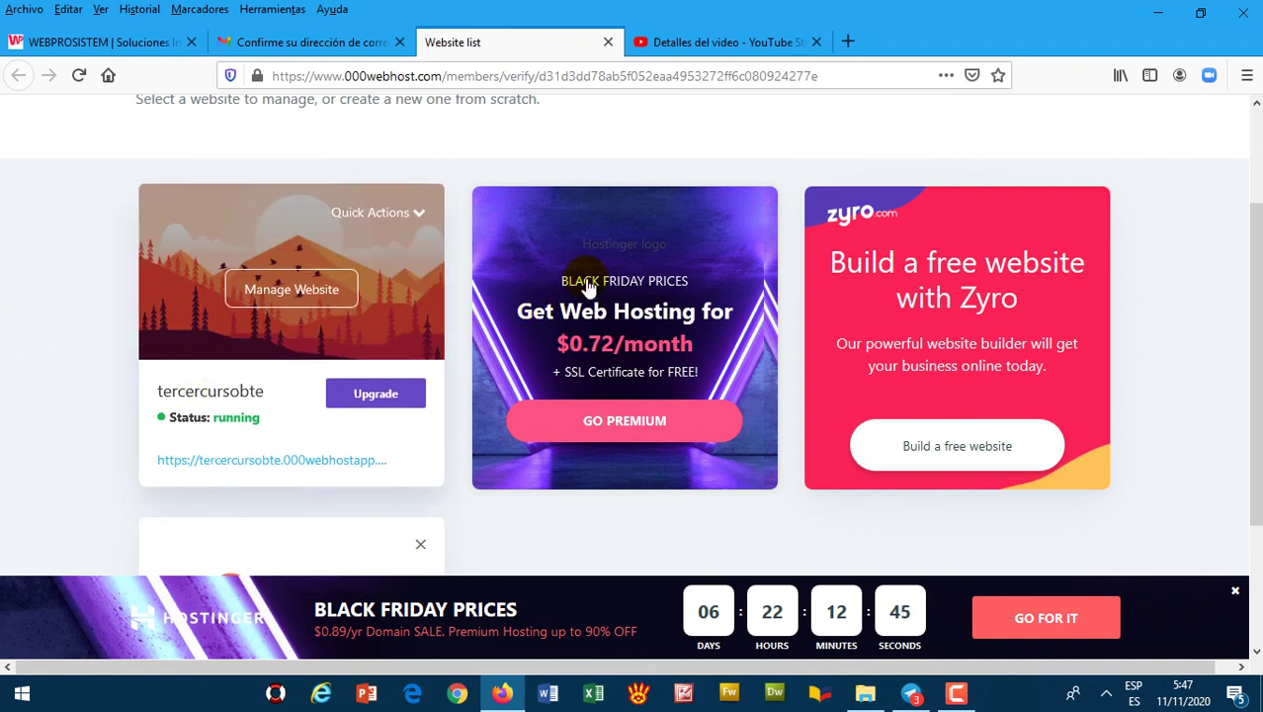
{"action": "mouse_move", "coordinate": [163, 420]}
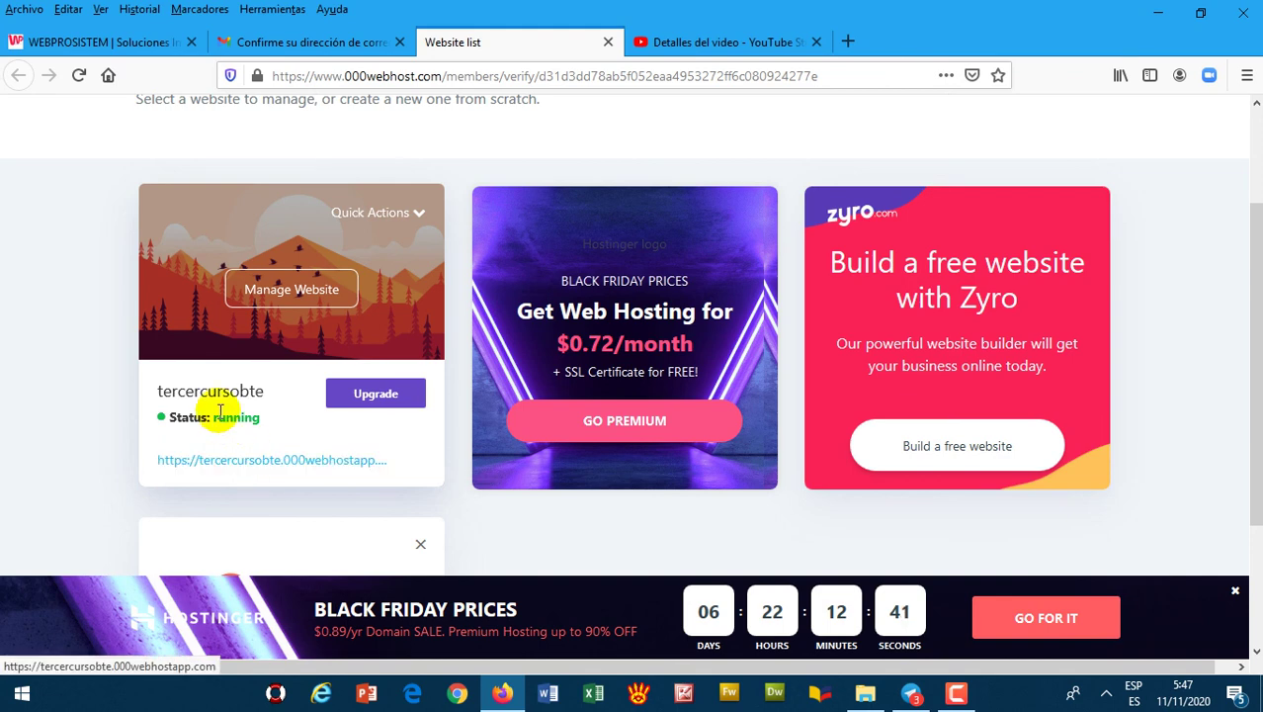
{"action": "mouse_move", "coordinate": [217, 438]}
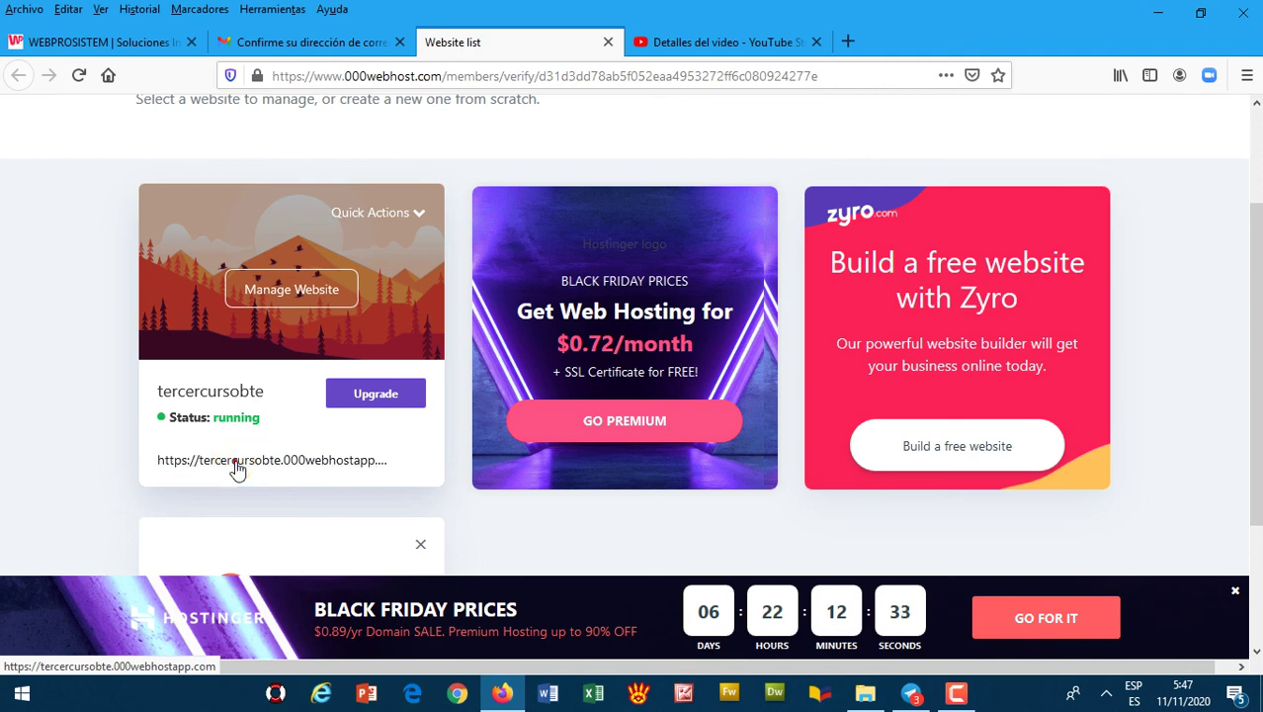
{"action": "left_click", "coordinate": [237, 463]}
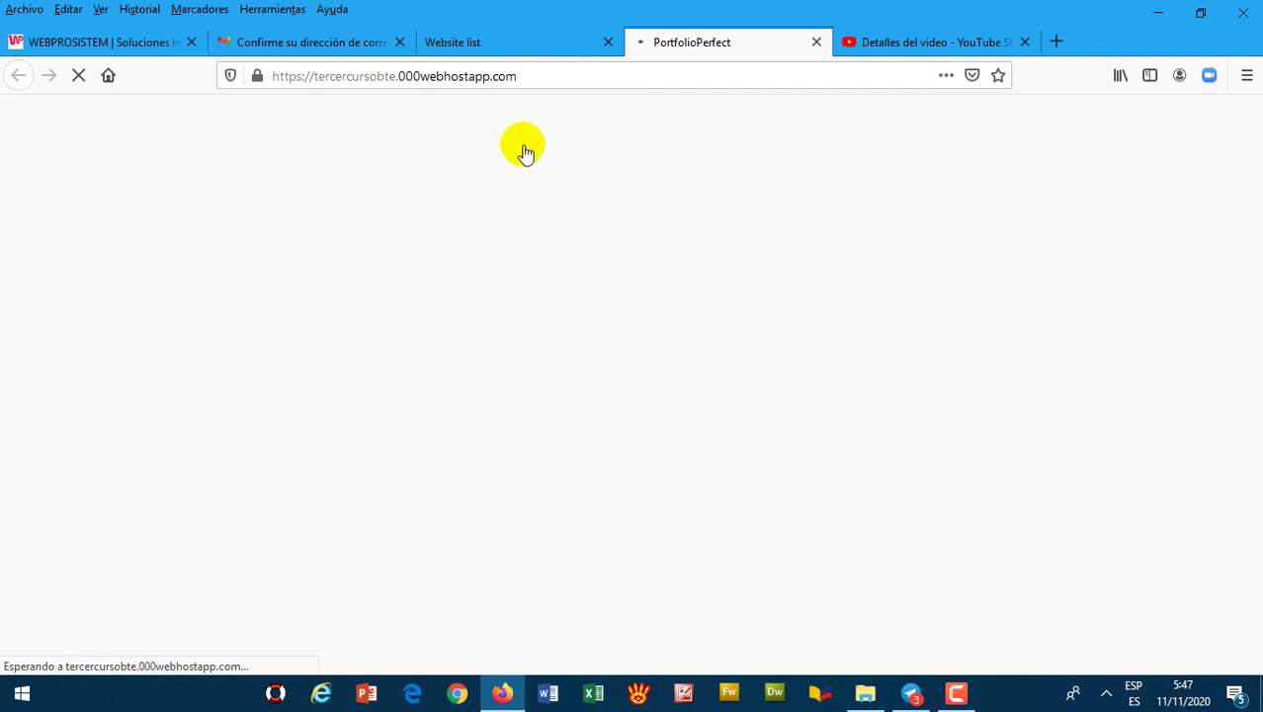